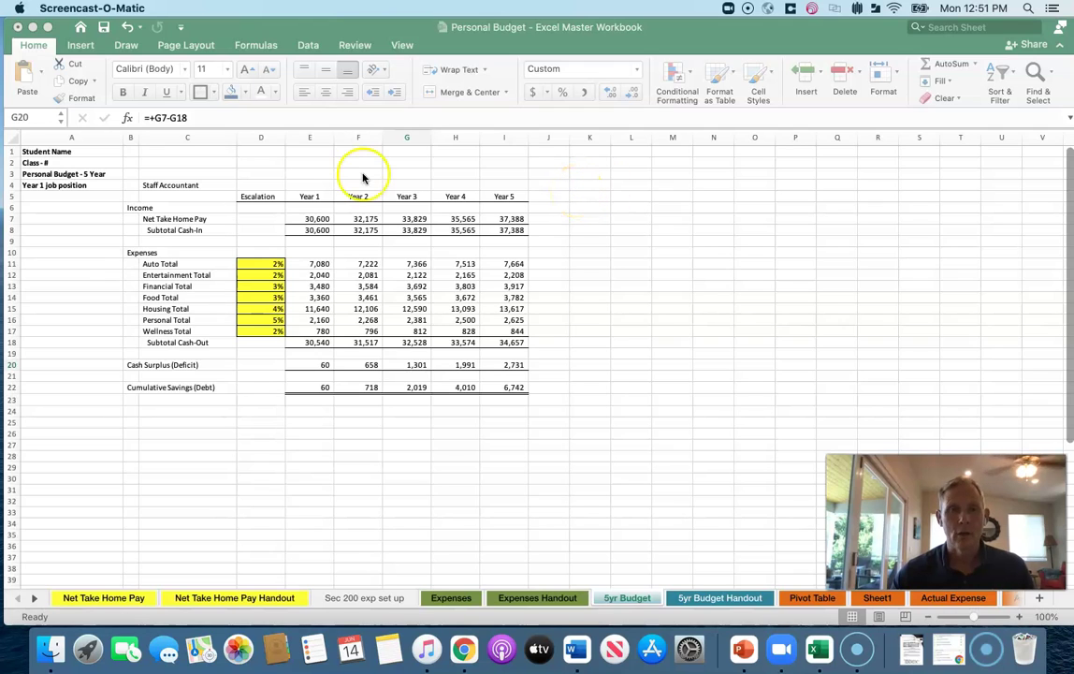
Step: Replace the Year 1 Net Take Home Pay in E7 with a link to D29 on the Net Take Home Pay sheet
click(309, 220)
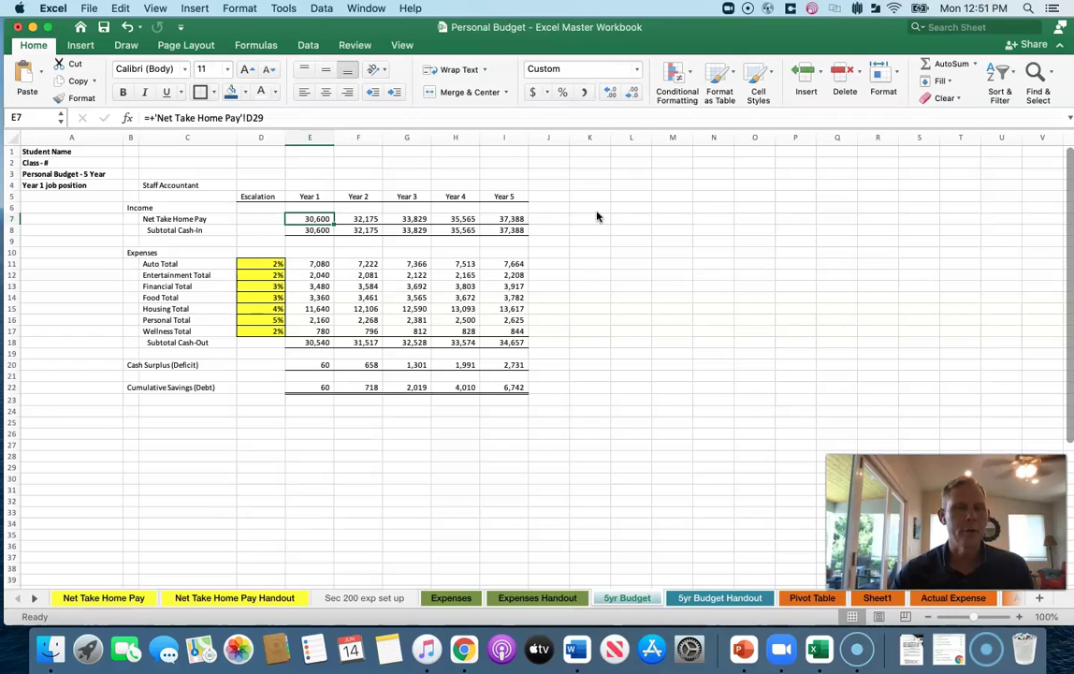
key(Delete)
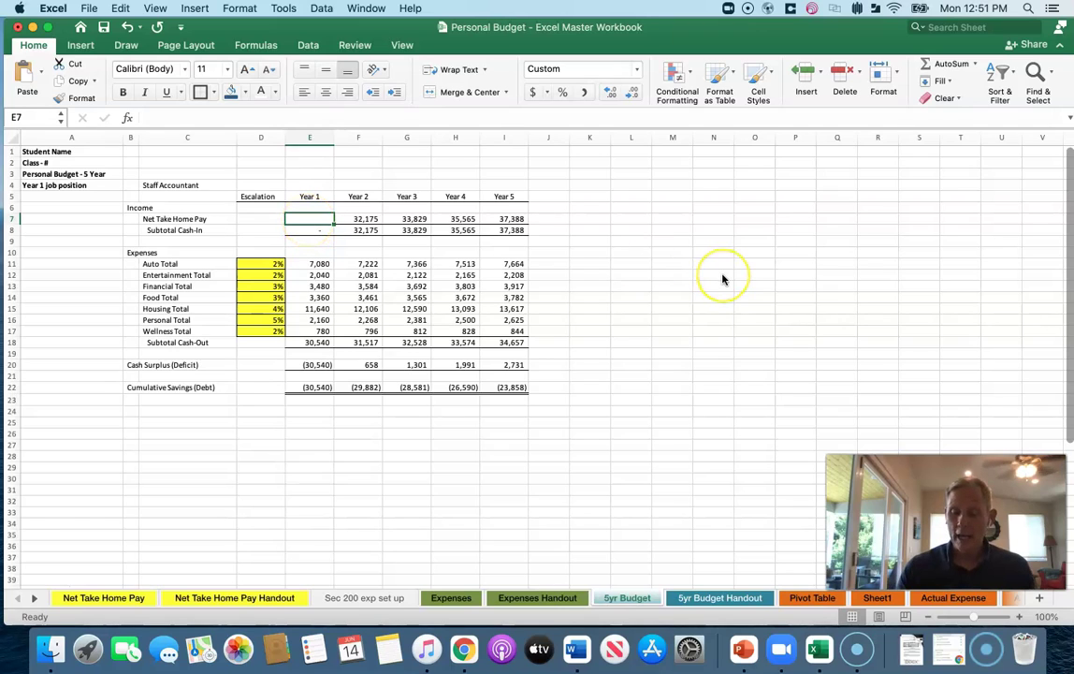
text(=)
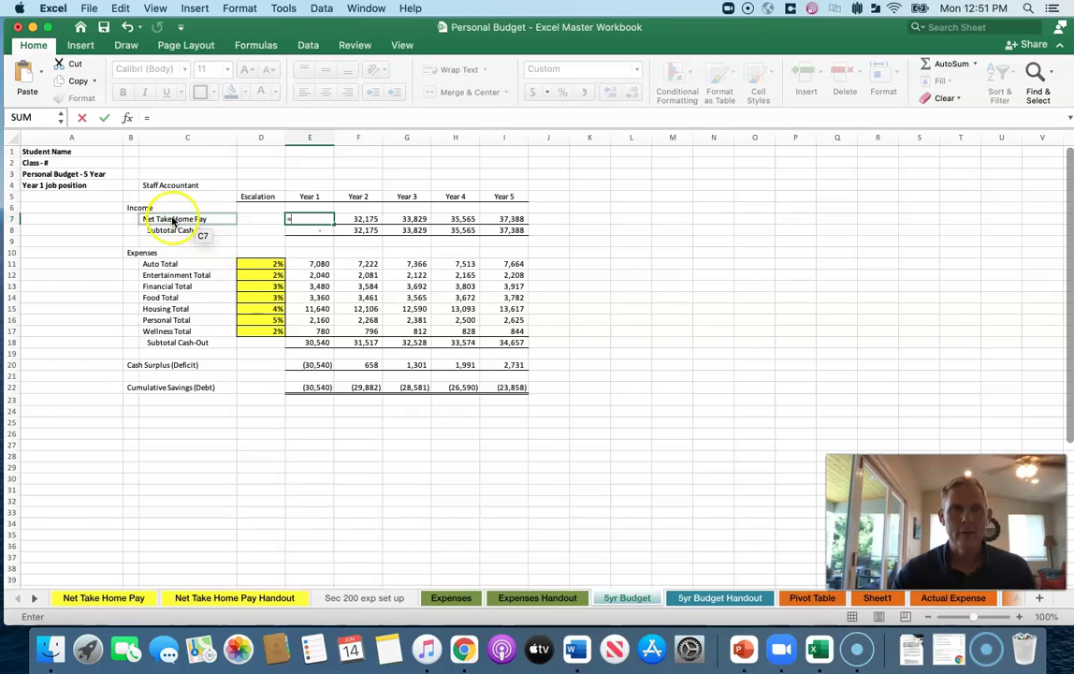
click(99, 602)
click(134, 601)
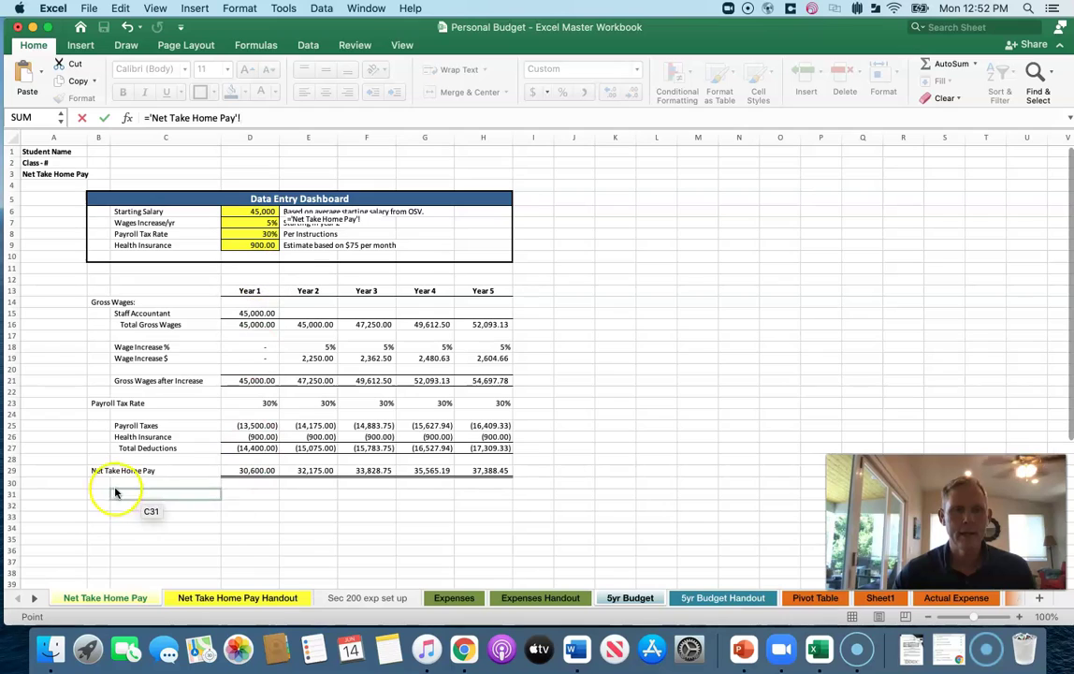
click(243, 473)
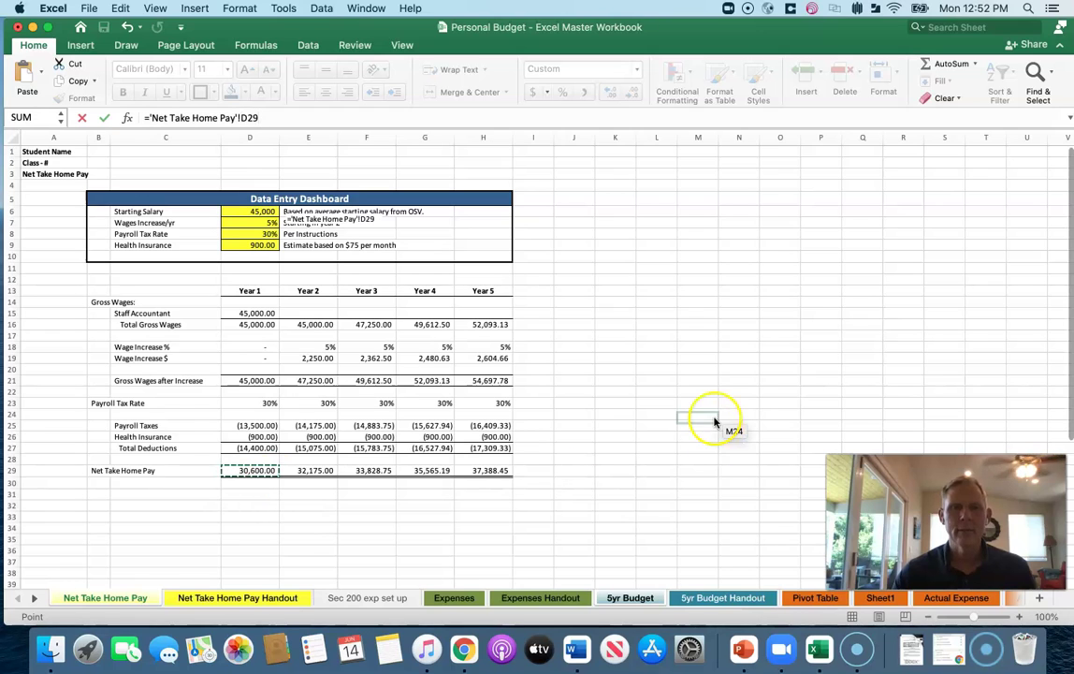
key(Return)
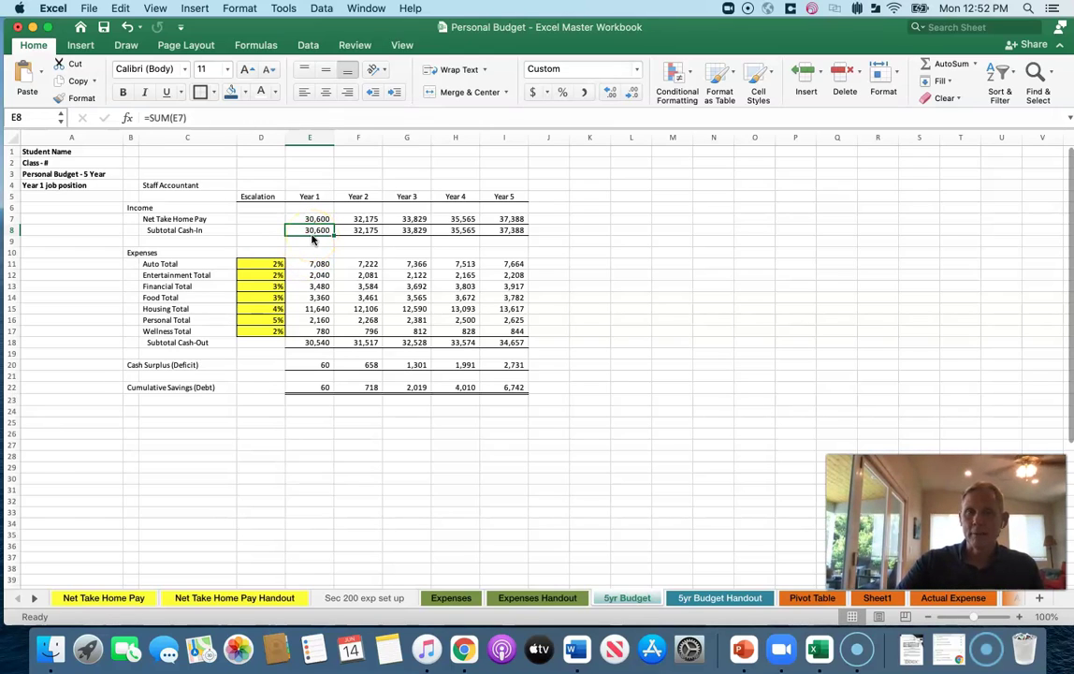
click(317, 223)
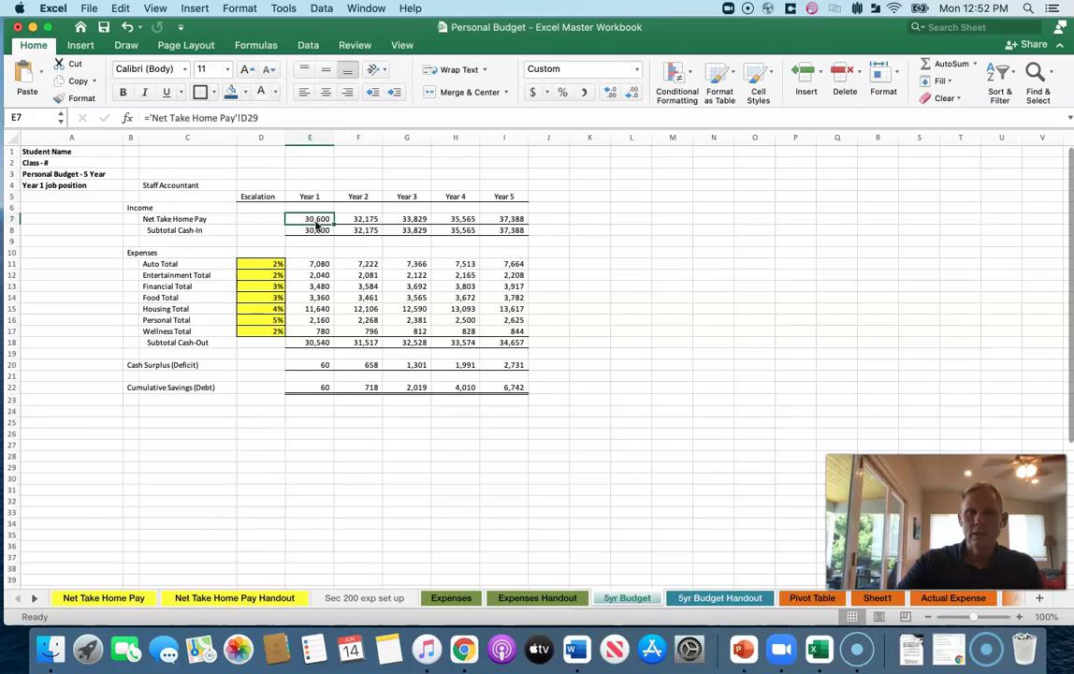
click(313, 233)
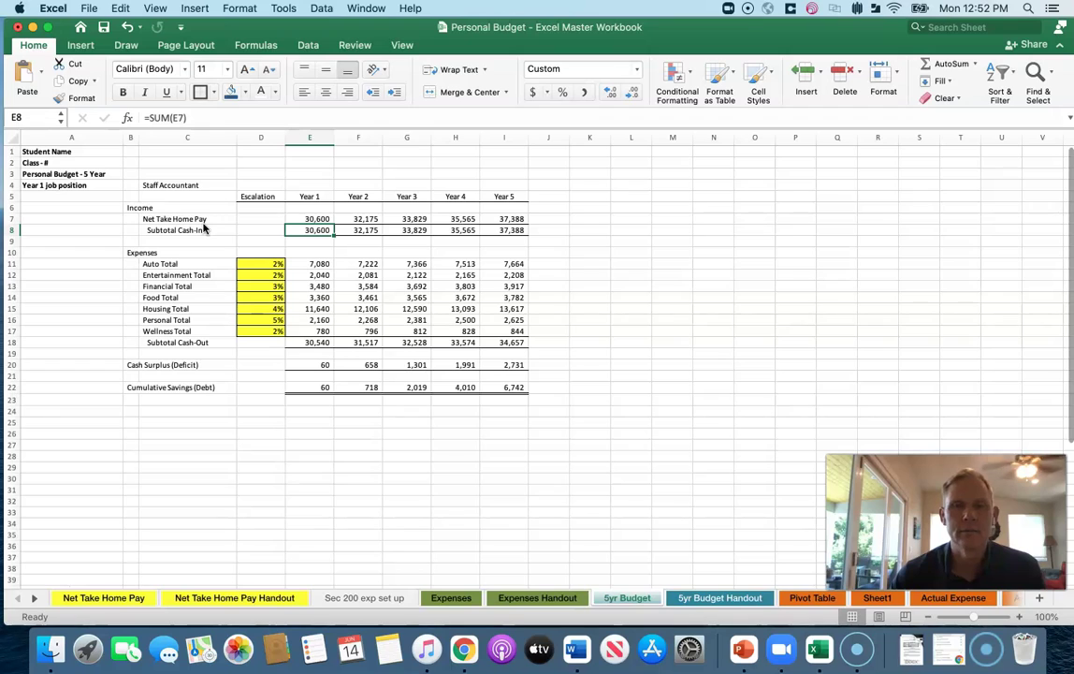
click(324, 221)
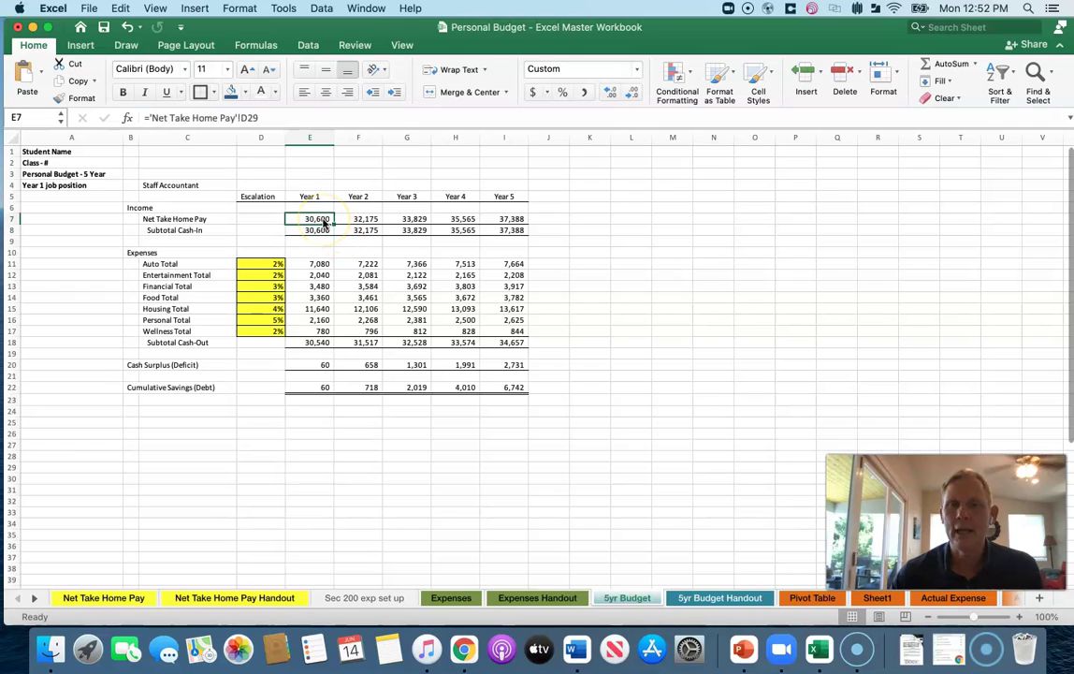
Step: Clear the Net Take Home Pay values for Years 2 through 5 in F7:I7
click(346, 221)
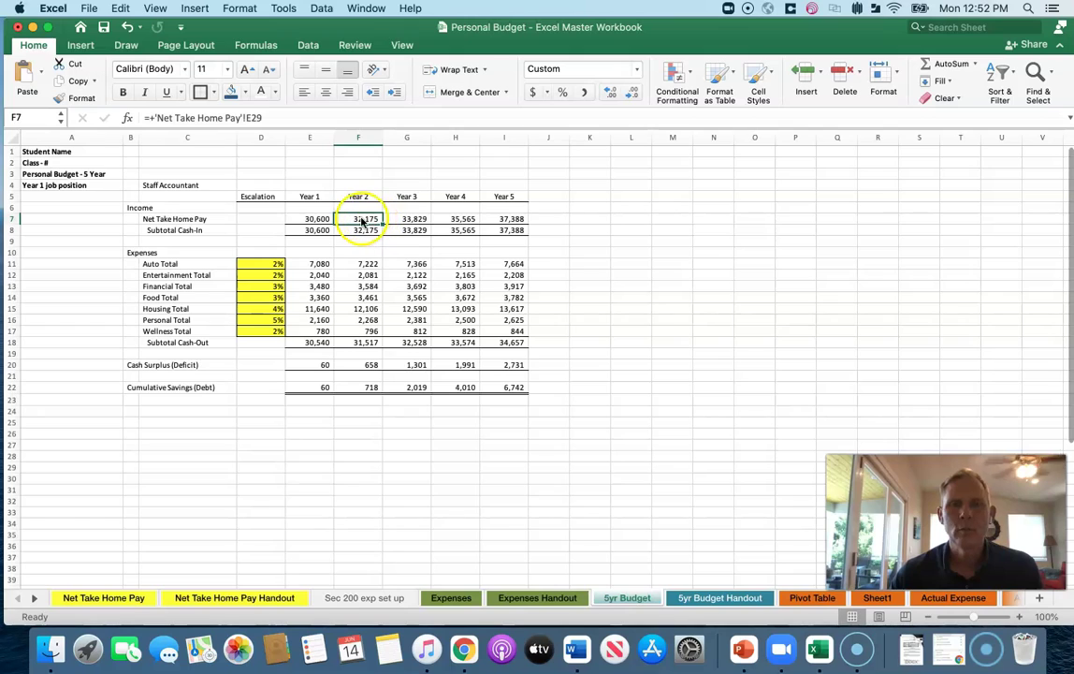
drag(353, 220, 494, 210)
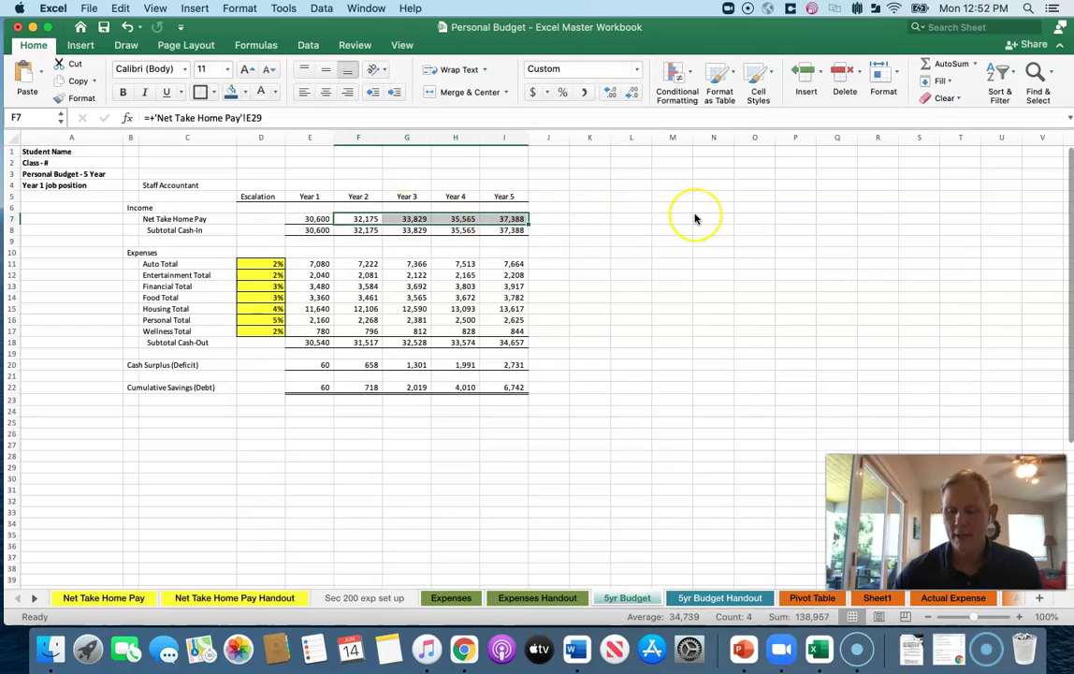
key(Delete)
click(588, 250)
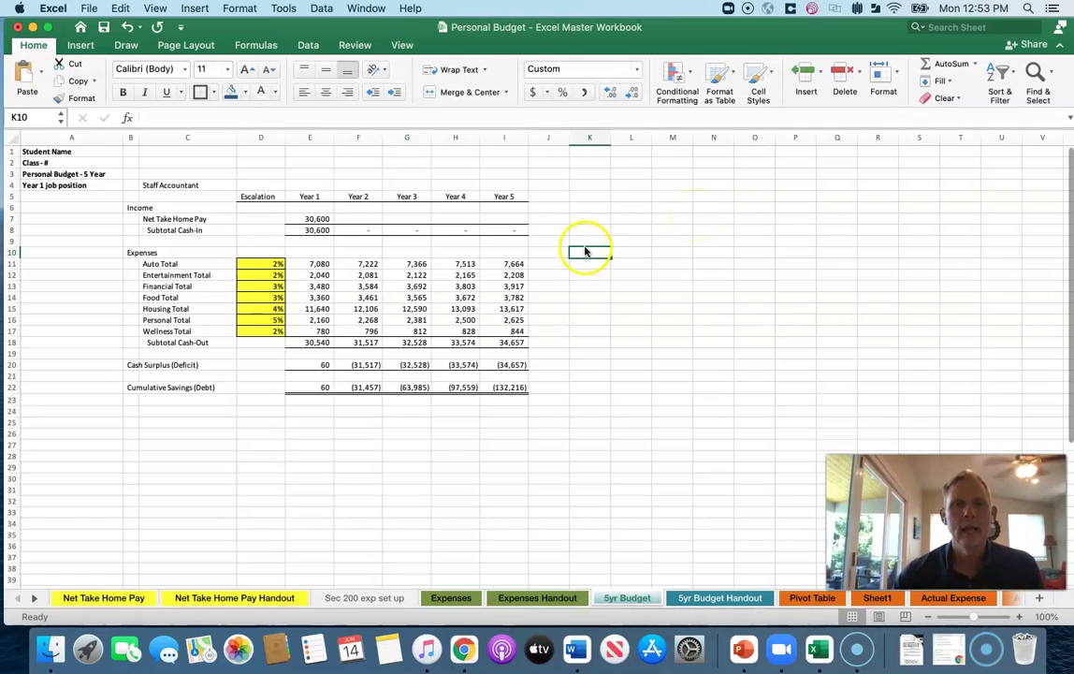
Step: Fill the Year 1 Net Take Home Pay formula from E7 across to I7 and check each year's copied reference
click(317, 221)
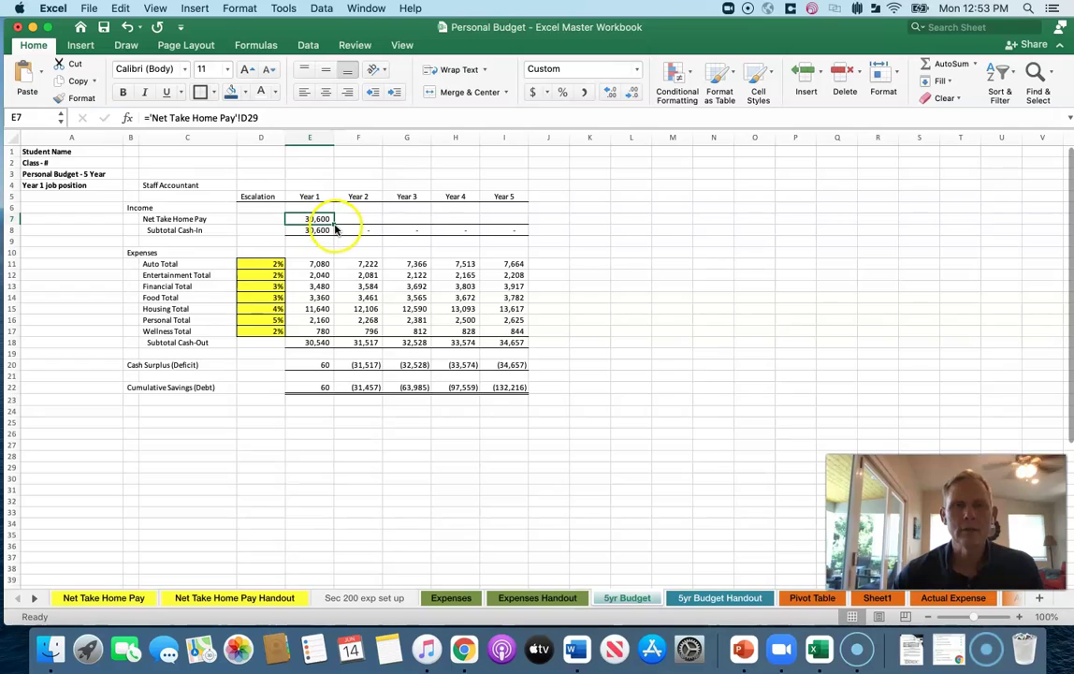
drag(333, 227, 510, 226)
click(607, 253)
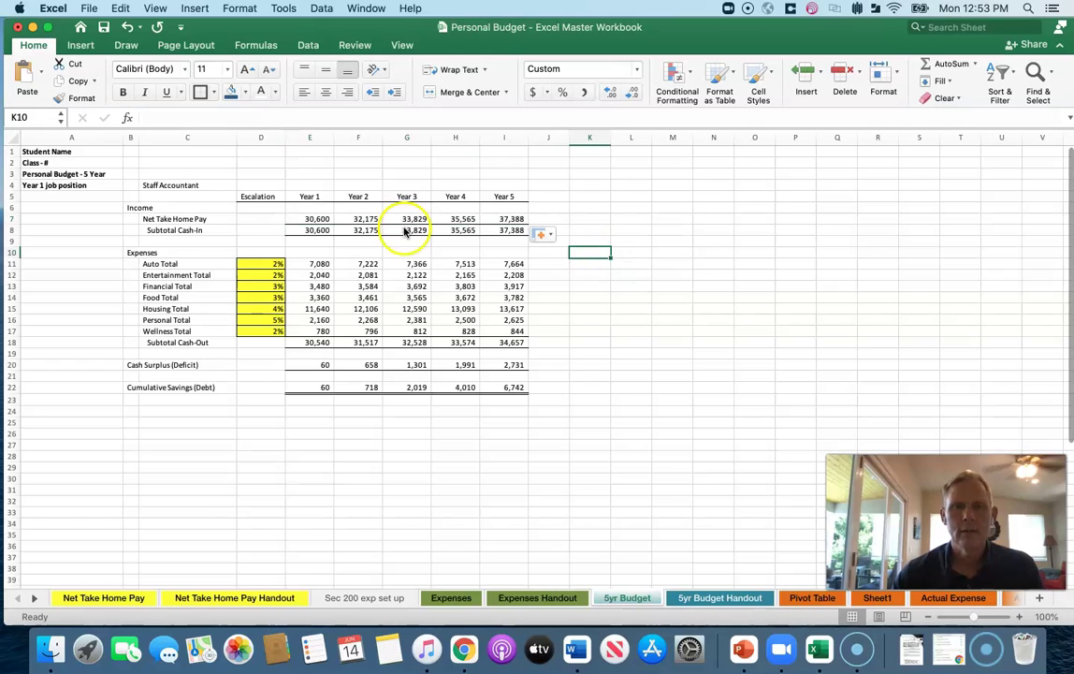
click(318, 220)
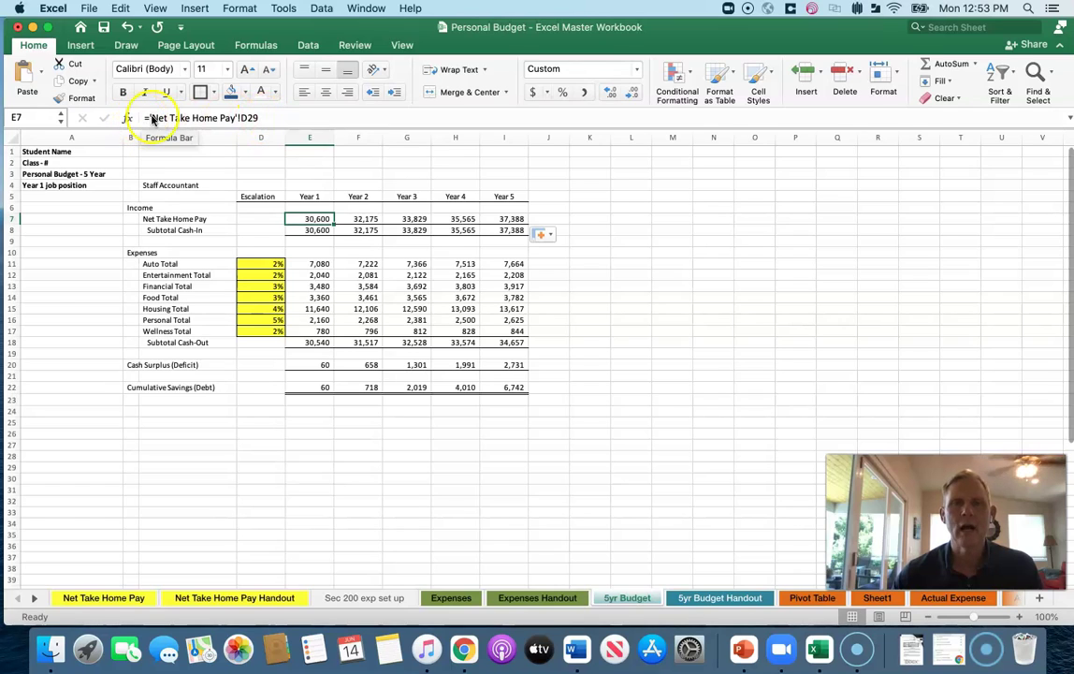
click(363, 219)
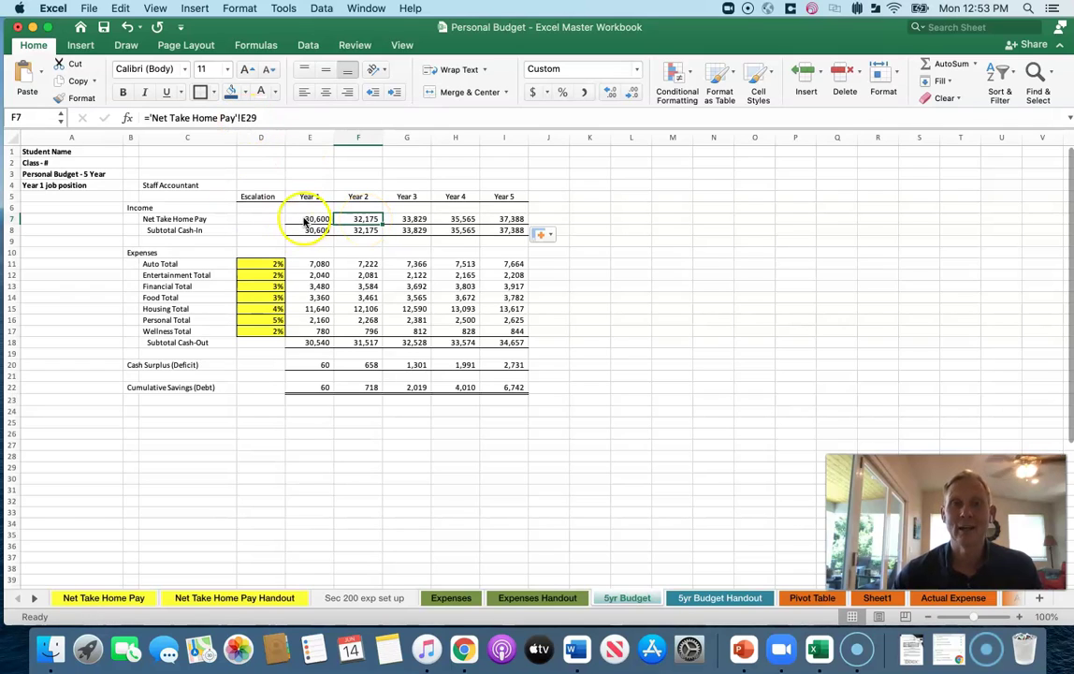
click(412, 219)
click(456, 219)
click(511, 219)
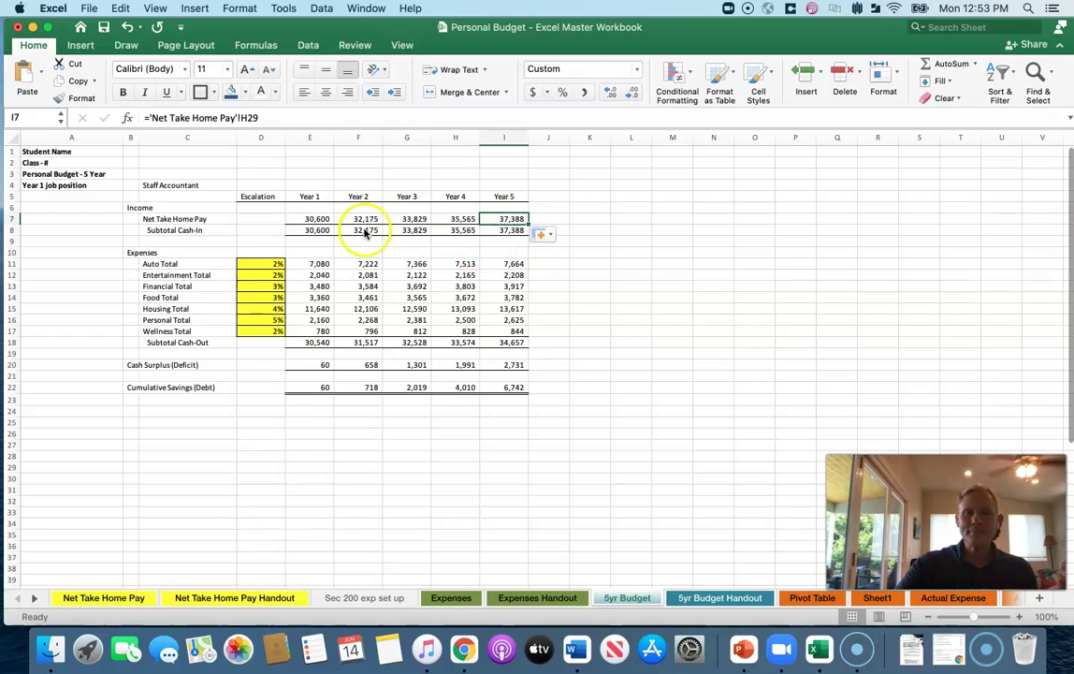
Step: Clear the Subtotal Cash-In formulas for all five years in E8:I8
click(316, 234)
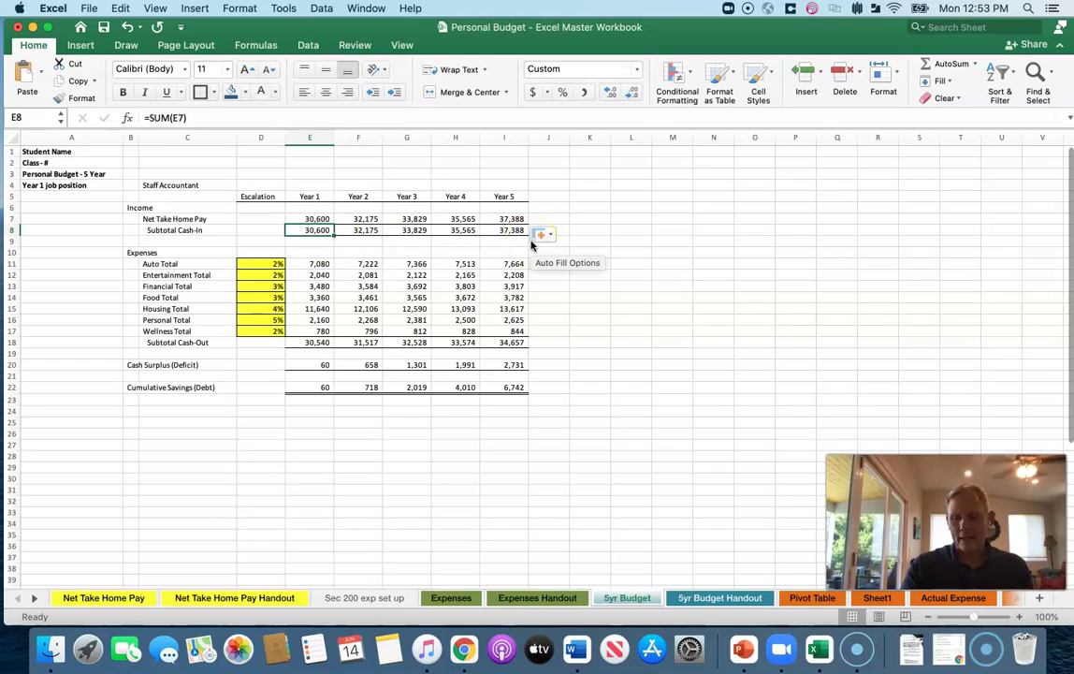
key(Delete)
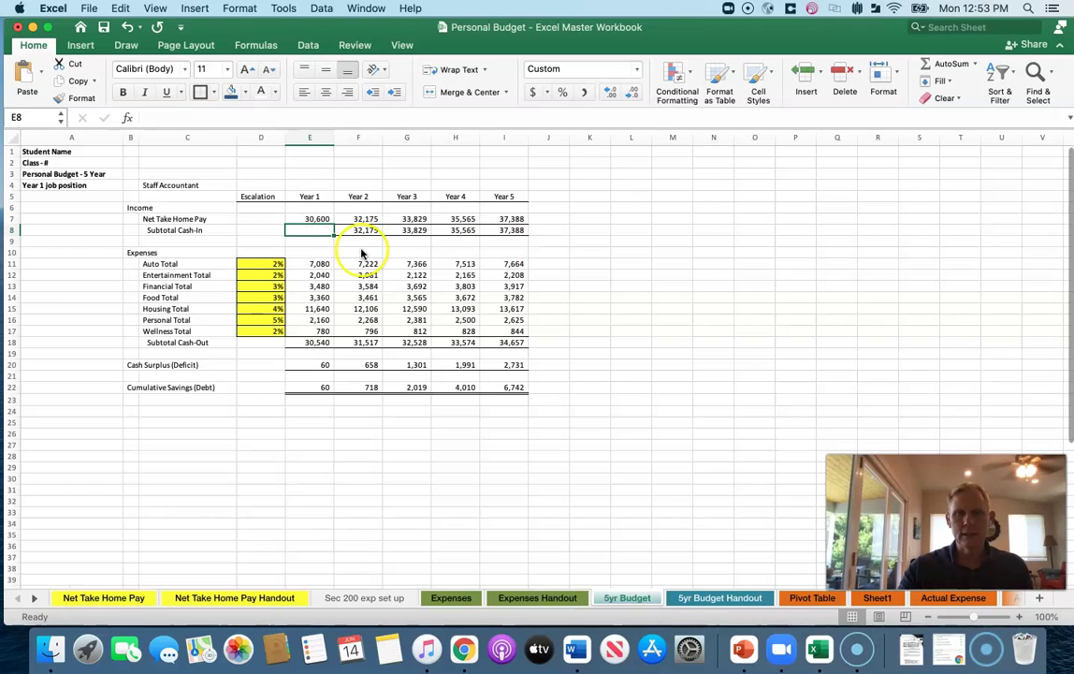
drag(363, 230, 507, 234)
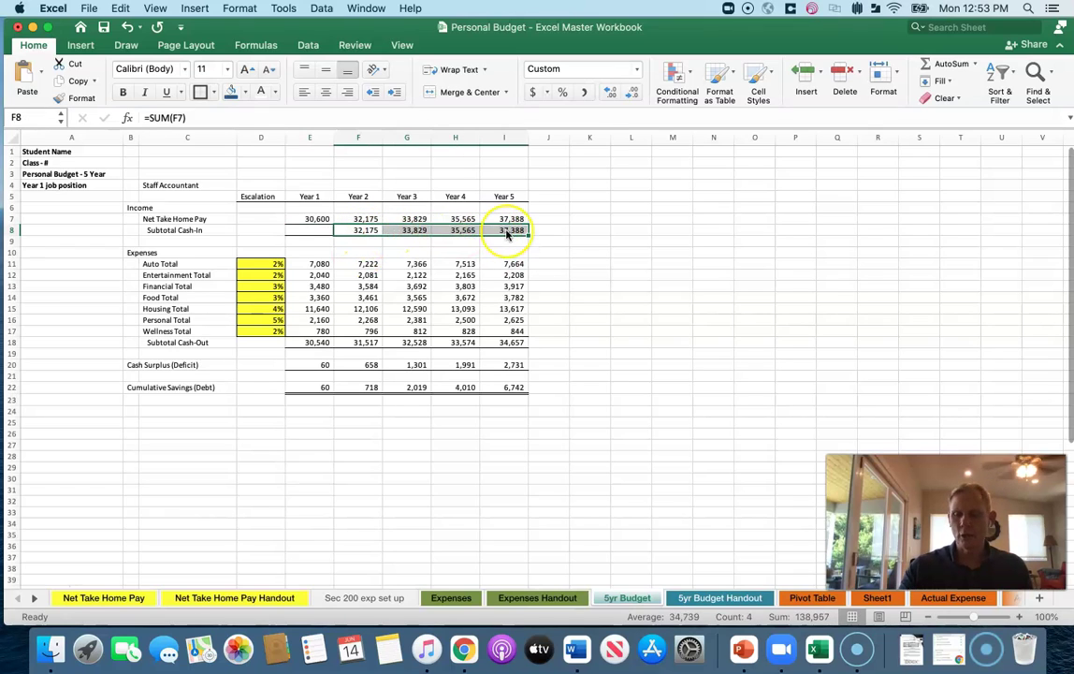
key(Delete)
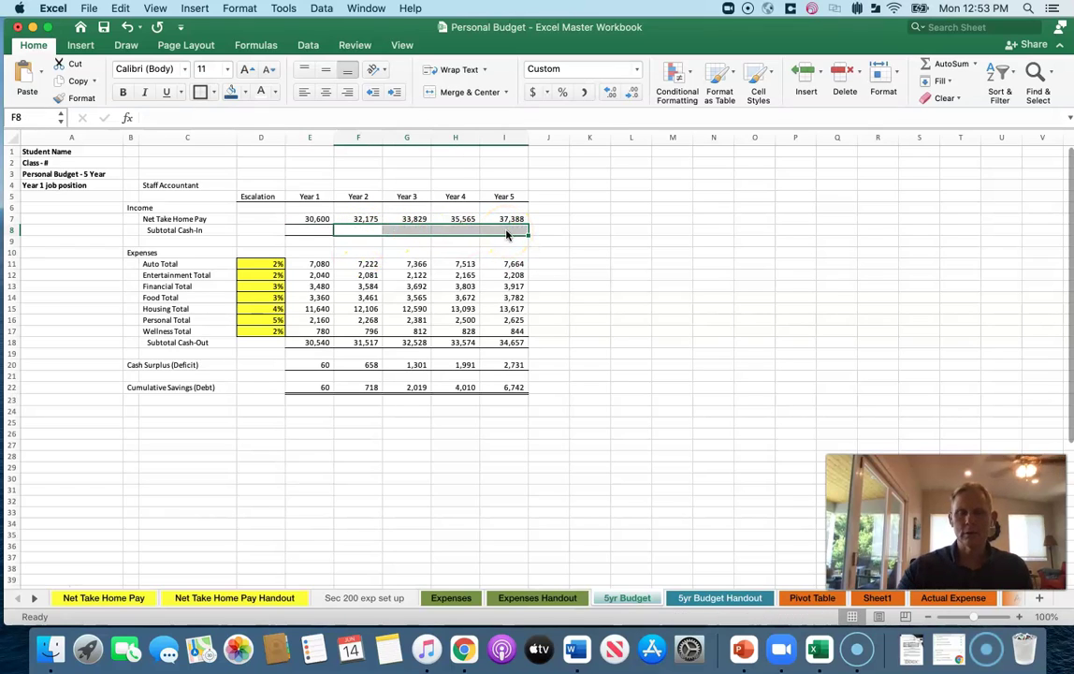
Step: Enter =SUM(E7) as the Year 1 Subtotal Cash-In in E8
click(309, 231)
text(=sum)
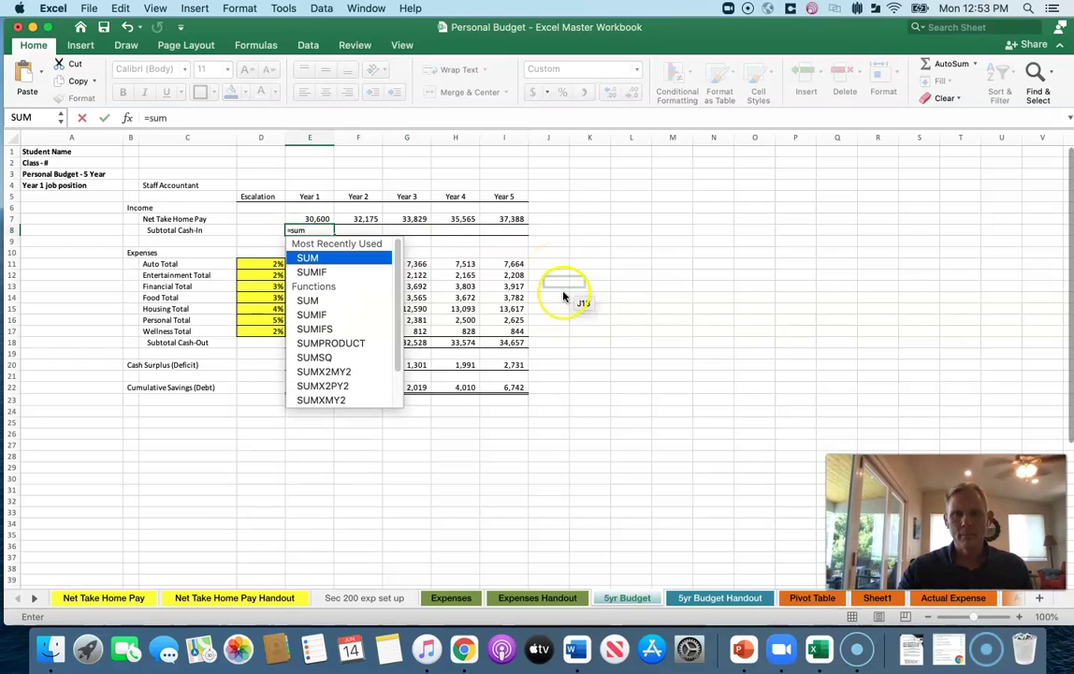
double_click(318, 258)
click(318, 221)
key(Return)
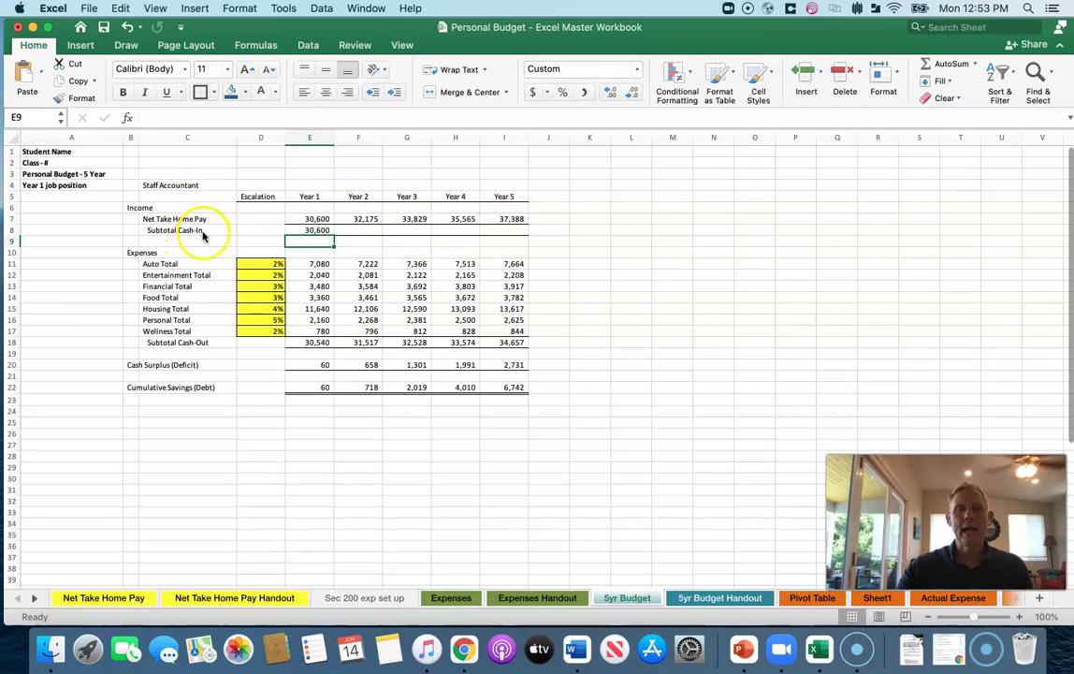
Step: Fill the Subtotal Cash-In formula from E8 across to I8 and check the Year 5 formula
click(319, 232)
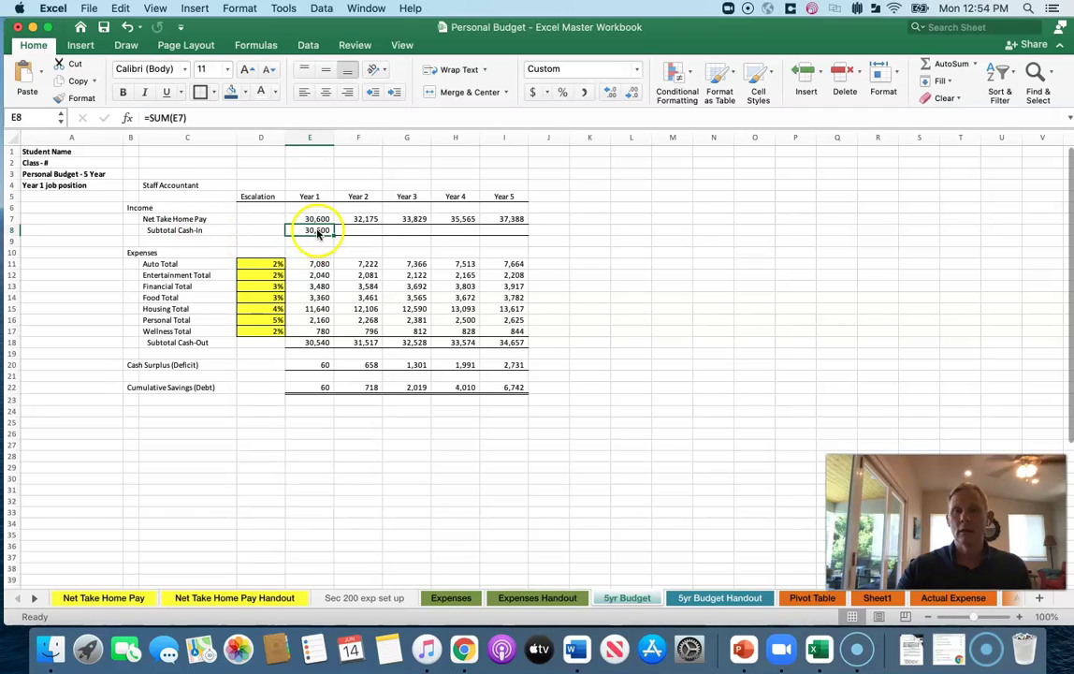
drag(335, 235, 510, 237)
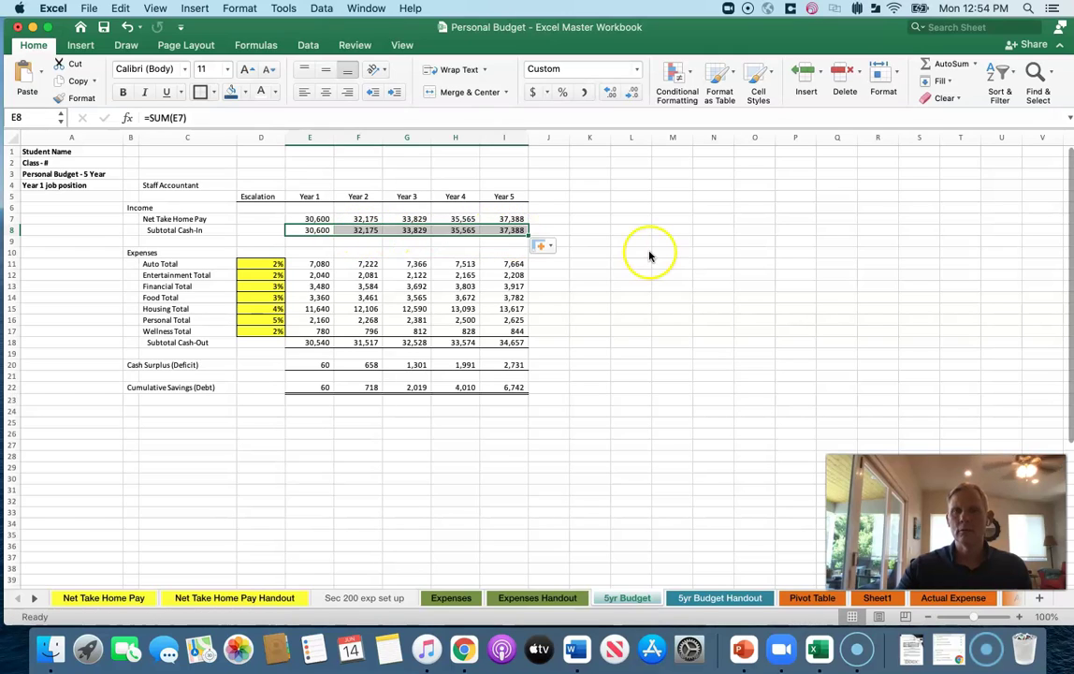
click(646, 251)
click(513, 231)
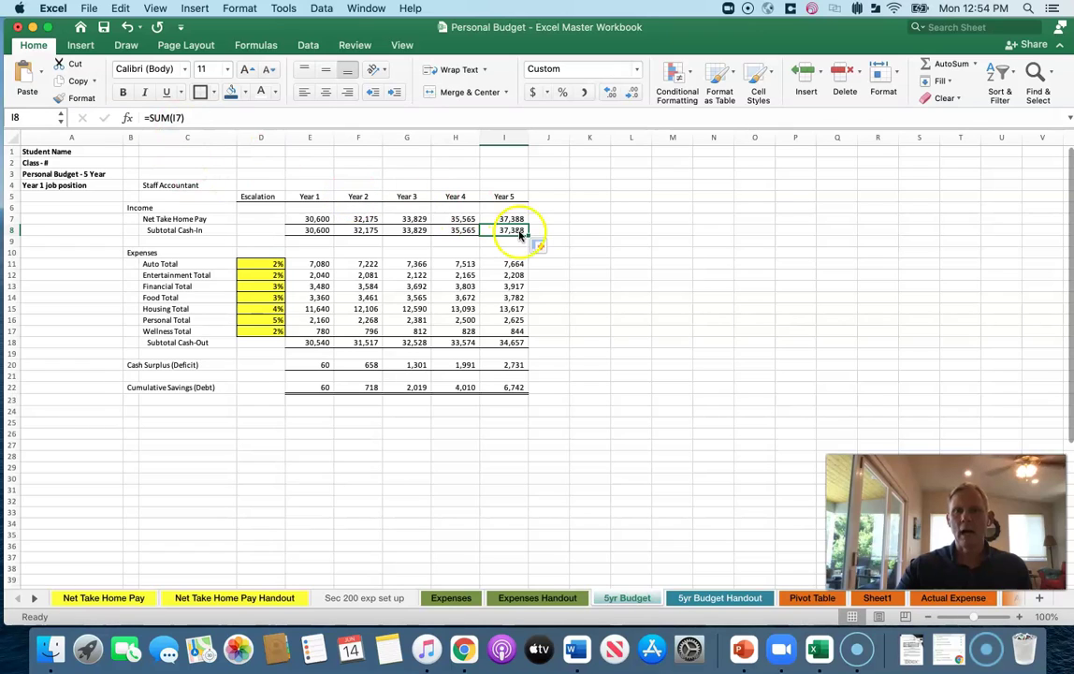
click(634, 253)
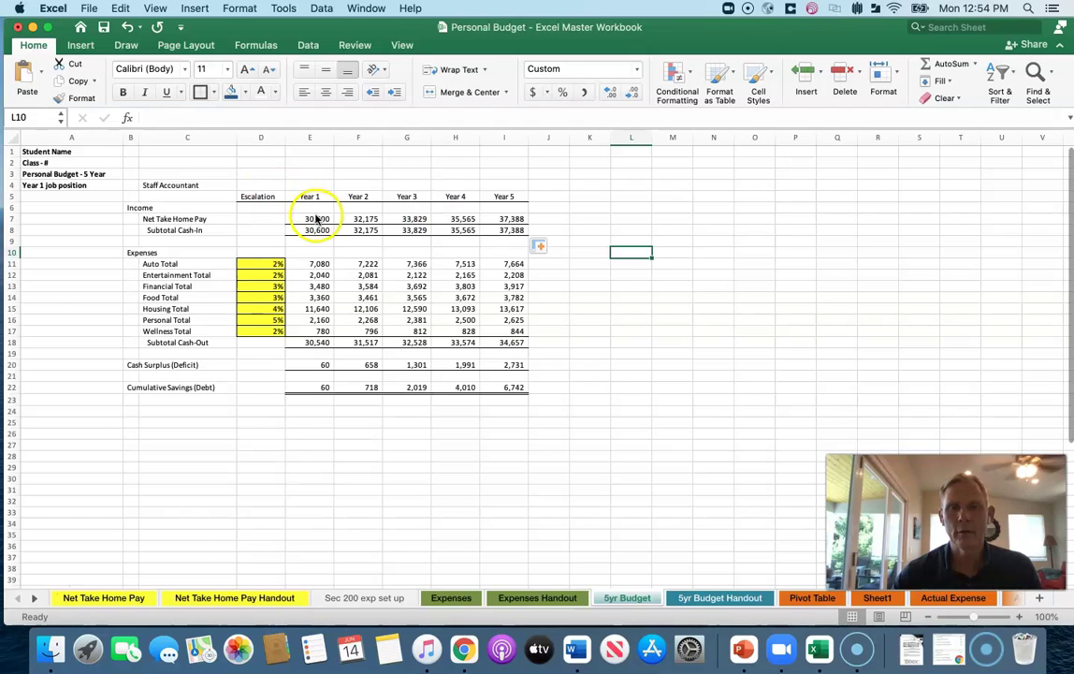
Step: Apply a Bottom Double Border to the Subtotal Cash-In cells E8:I8
drag(249, 196, 506, 198)
drag(311, 221, 544, 219)
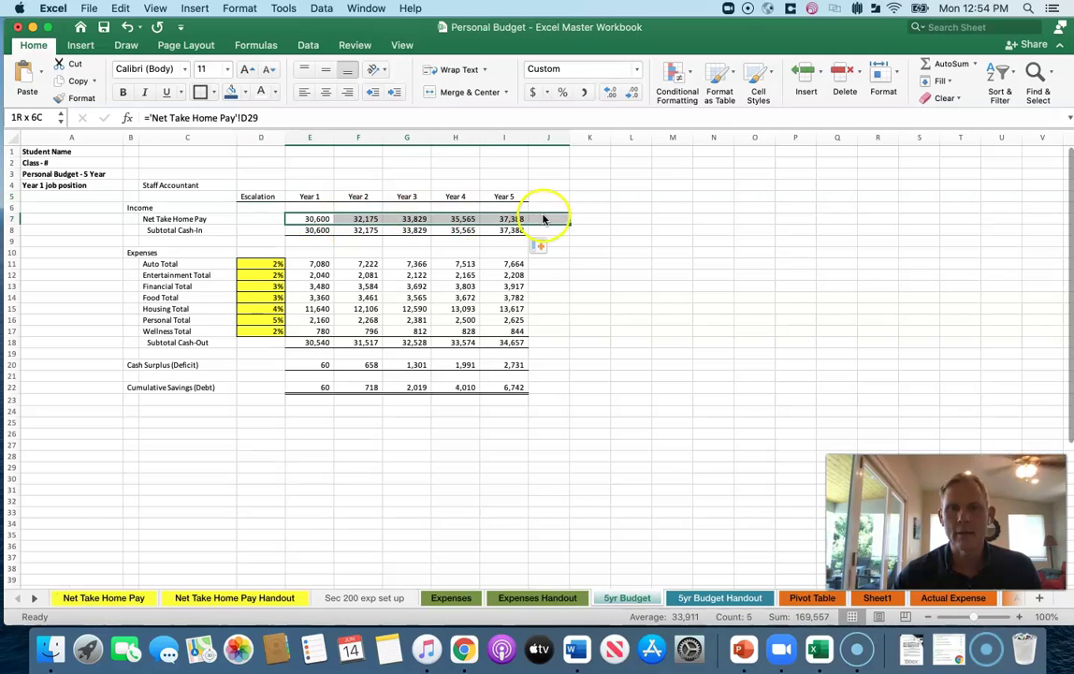
click(314, 232)
drag(314, 234, 513, 236)
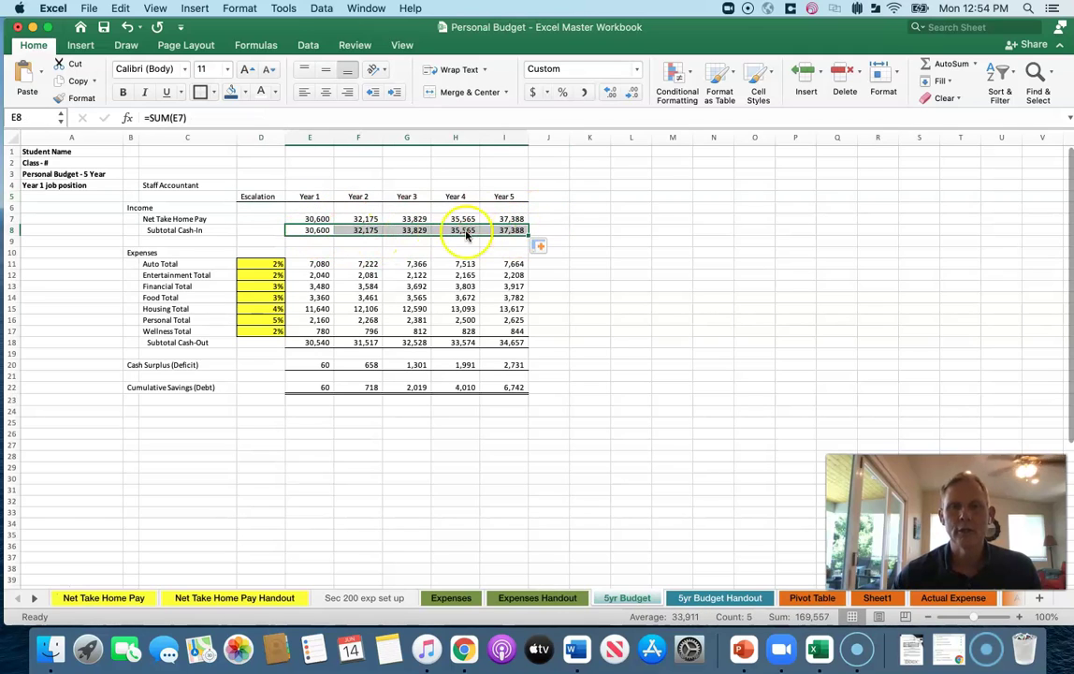
click(212, 95)
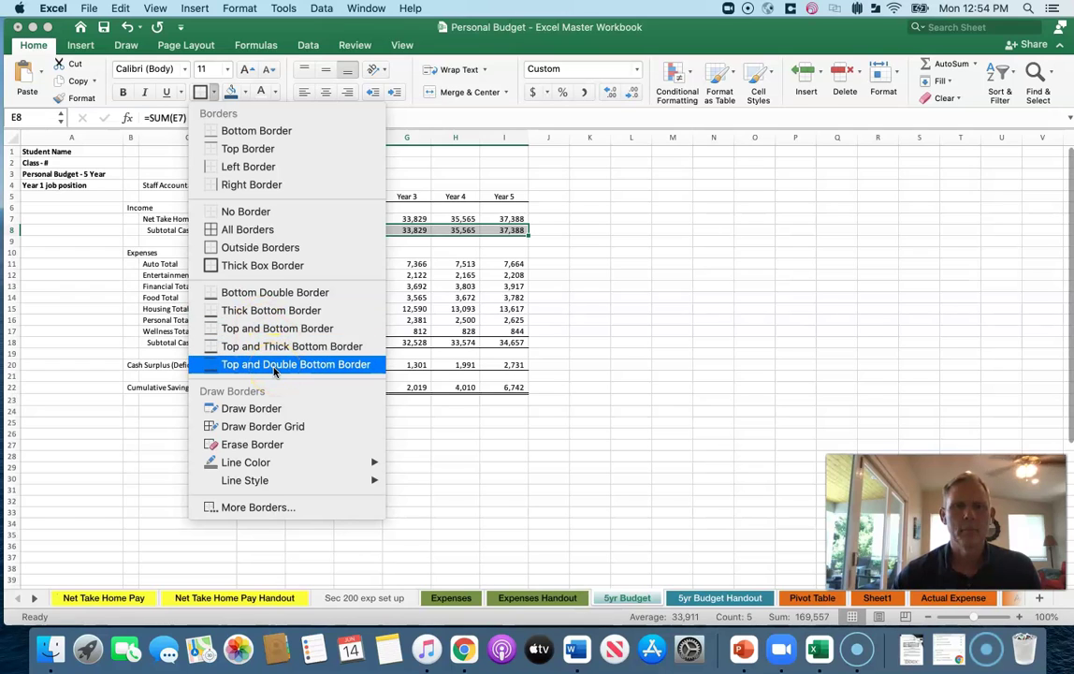
click(276, 293)
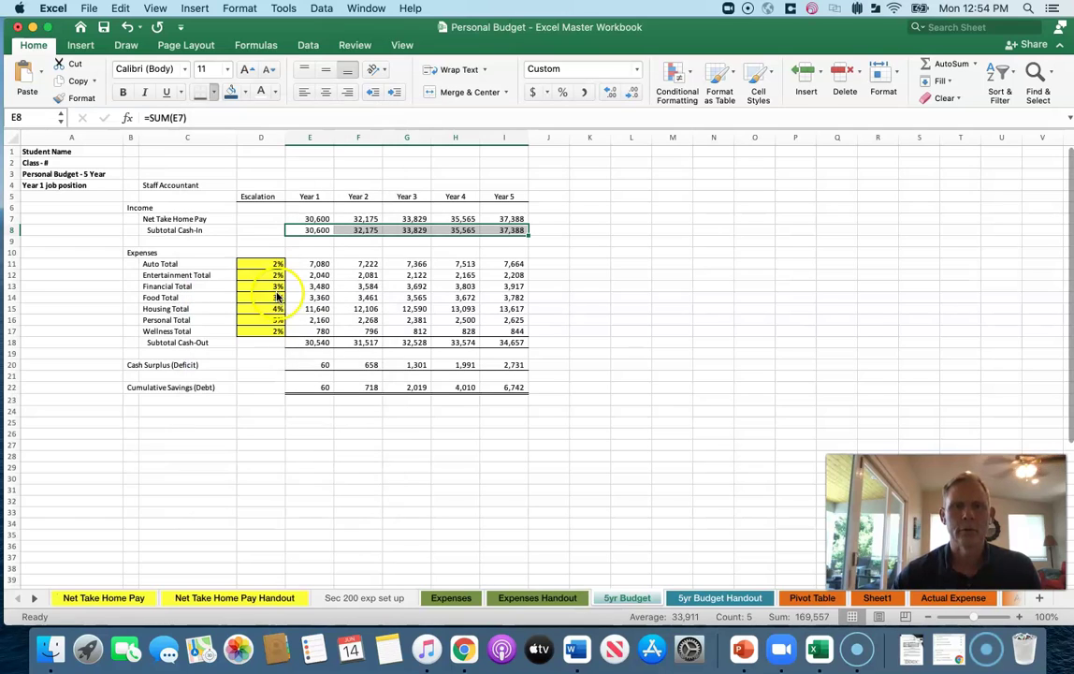
click(630, 265)
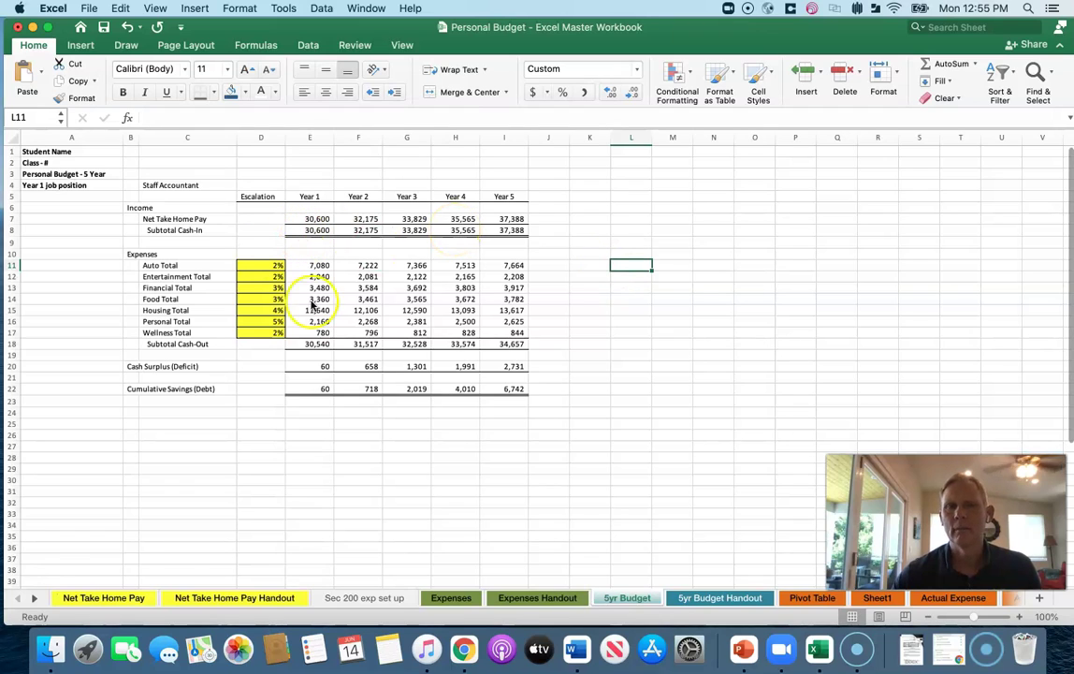
drag(268, 265, 276, 332)
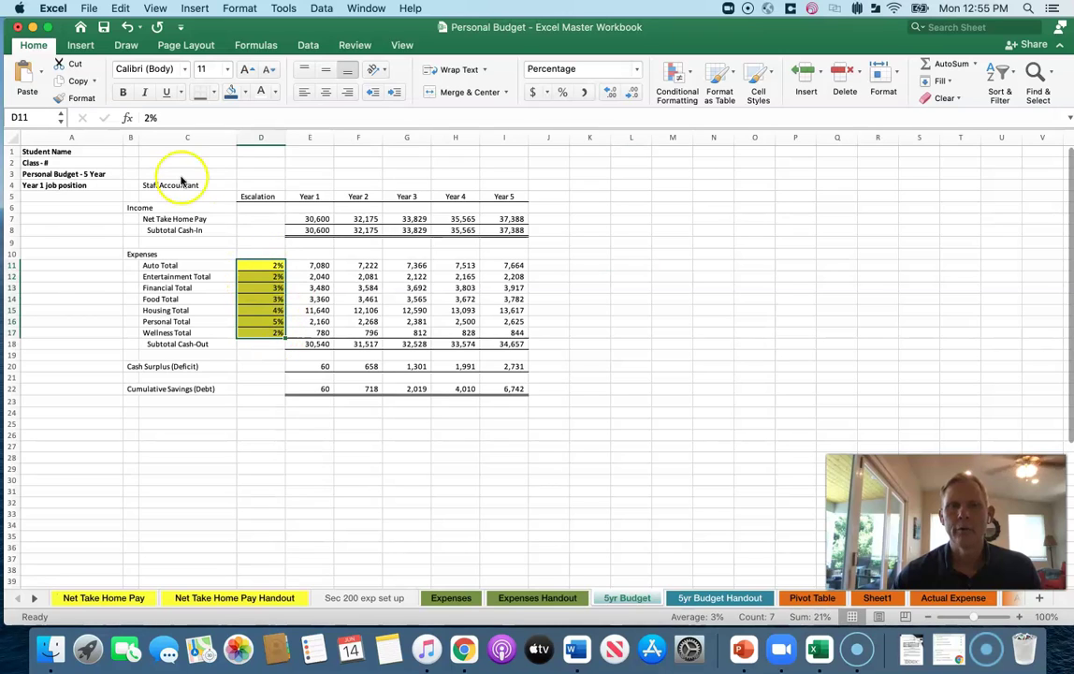
click(212, 93)
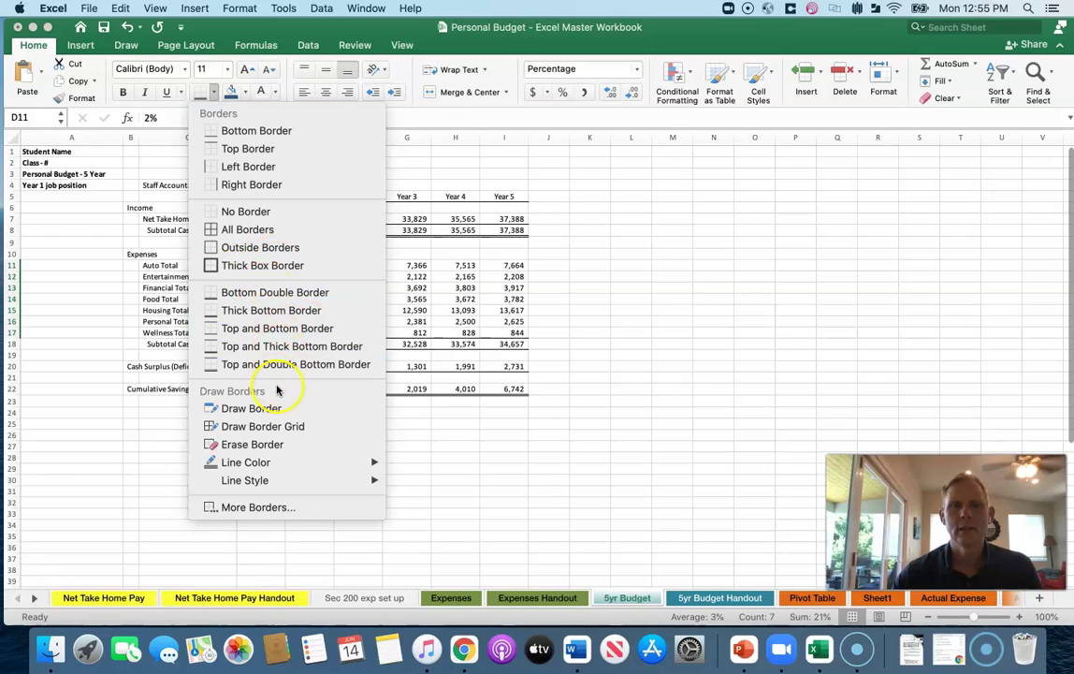
click(737, 242)
click(590, 288)
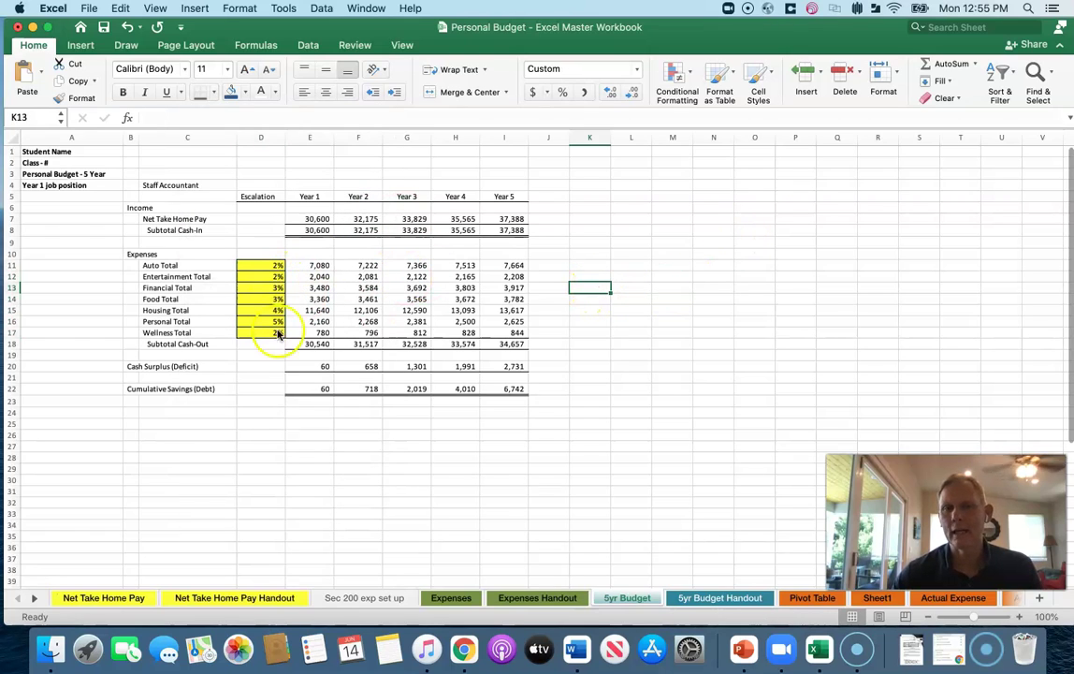
Step: Review the yellow input cells: escalation rates D11:D17, the Net Take Home Pay dashboard entries and the monthly Auto amounts on Expenses
click(253, 267)
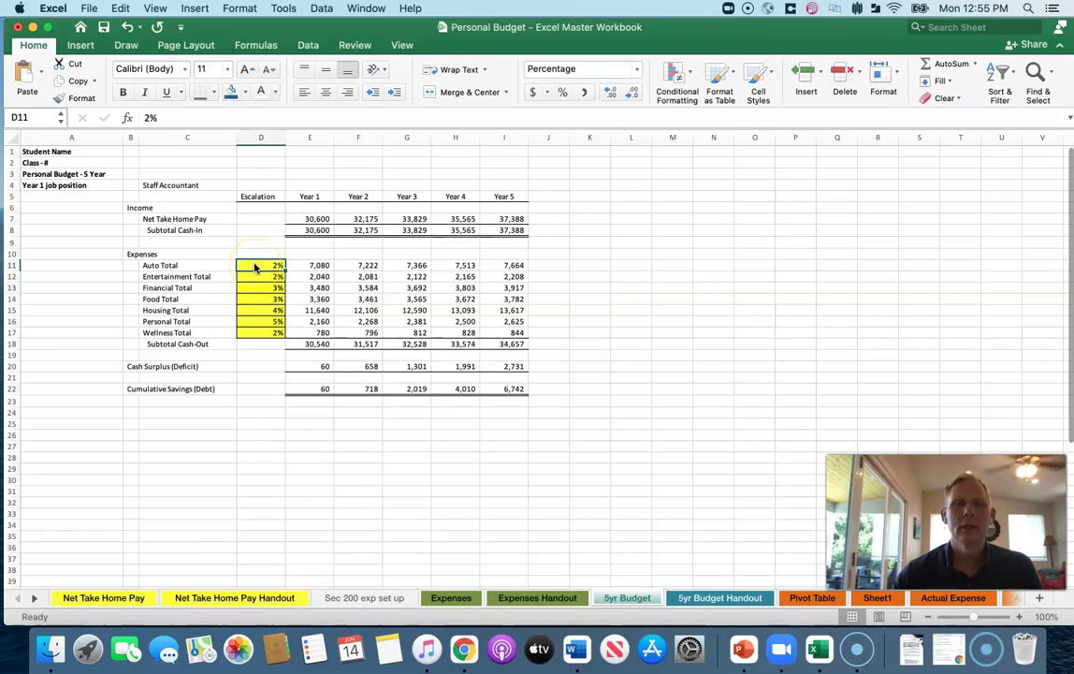
drag(253, 267, 263, 335)
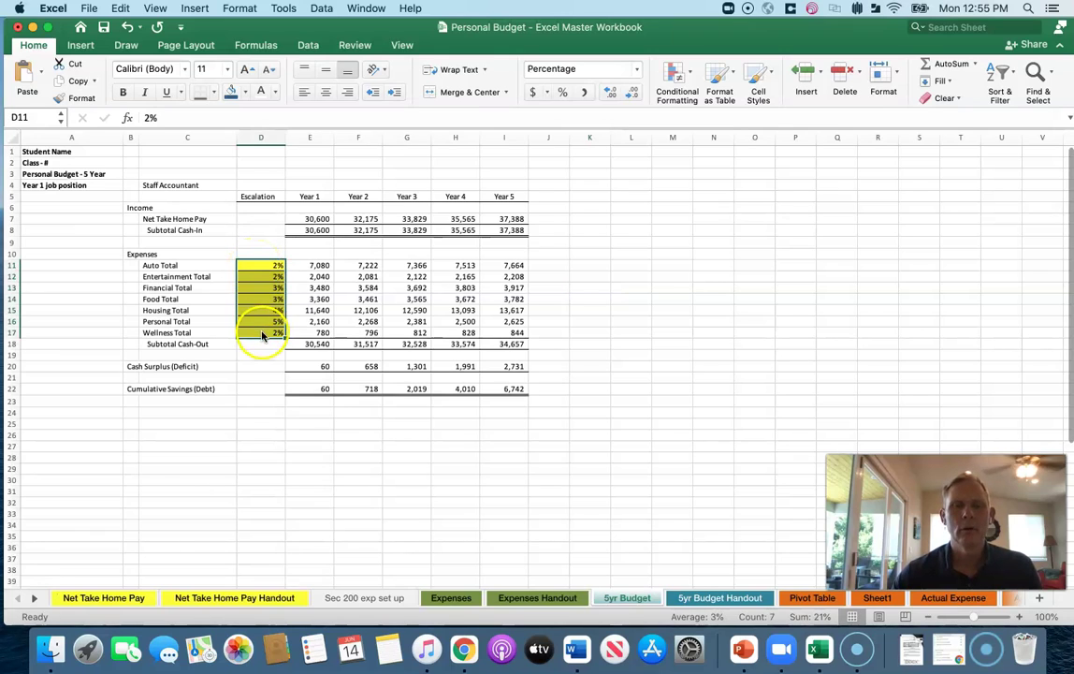
click(146, 598)
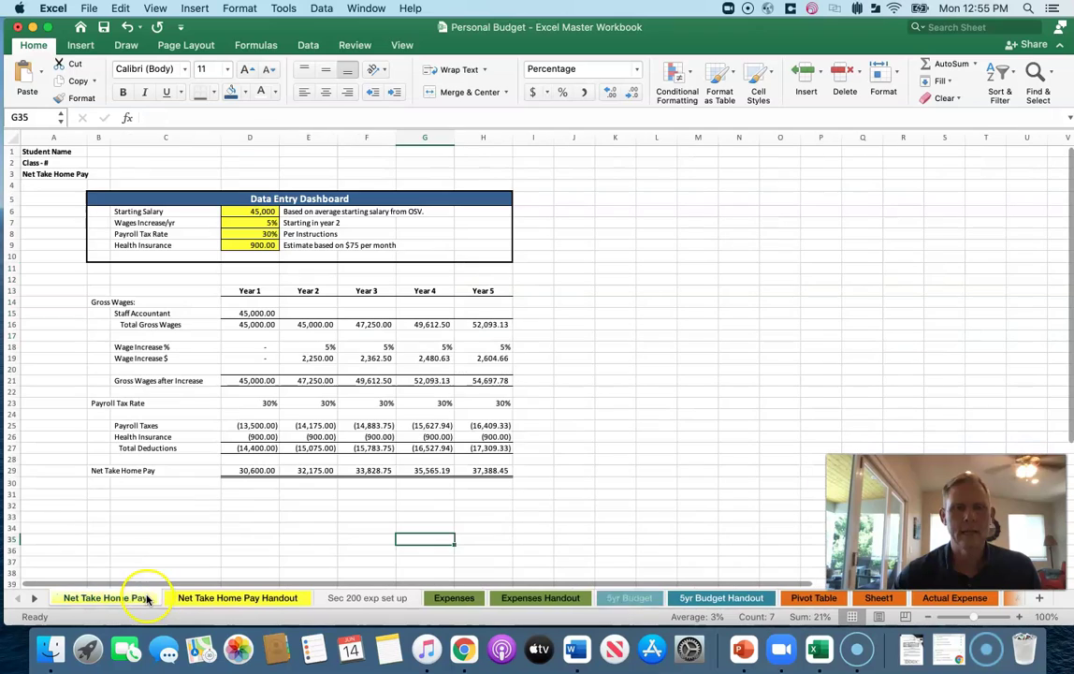
drag(264, 211, 272, 248)
click(655, 324)
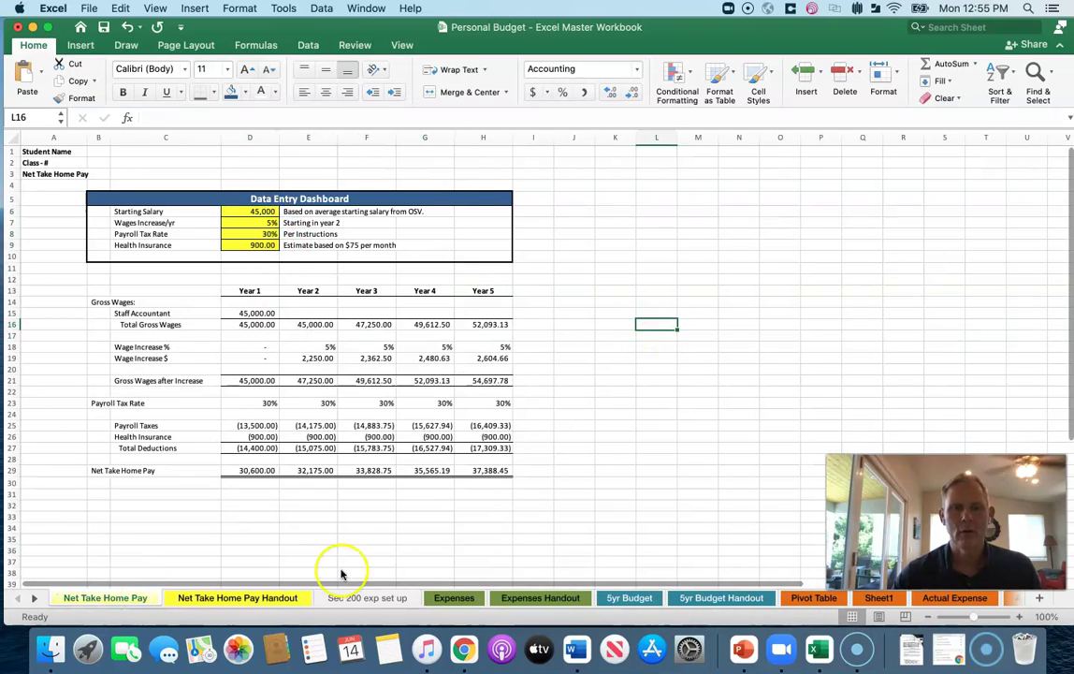
click(454, 599)
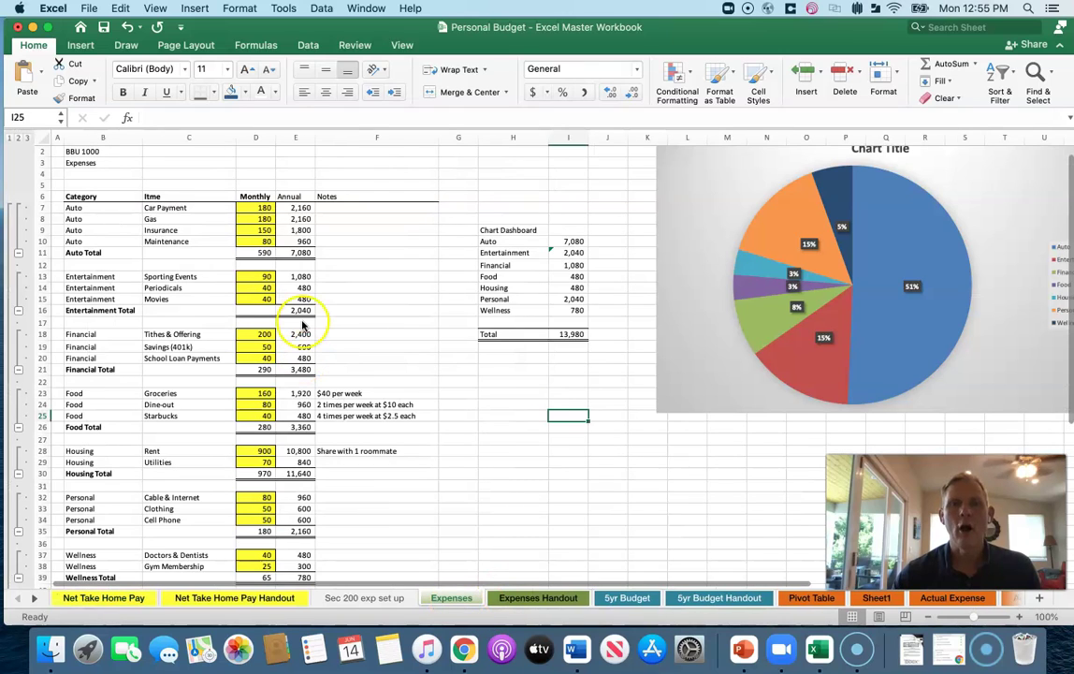
drag(264, 208, 253, 249)
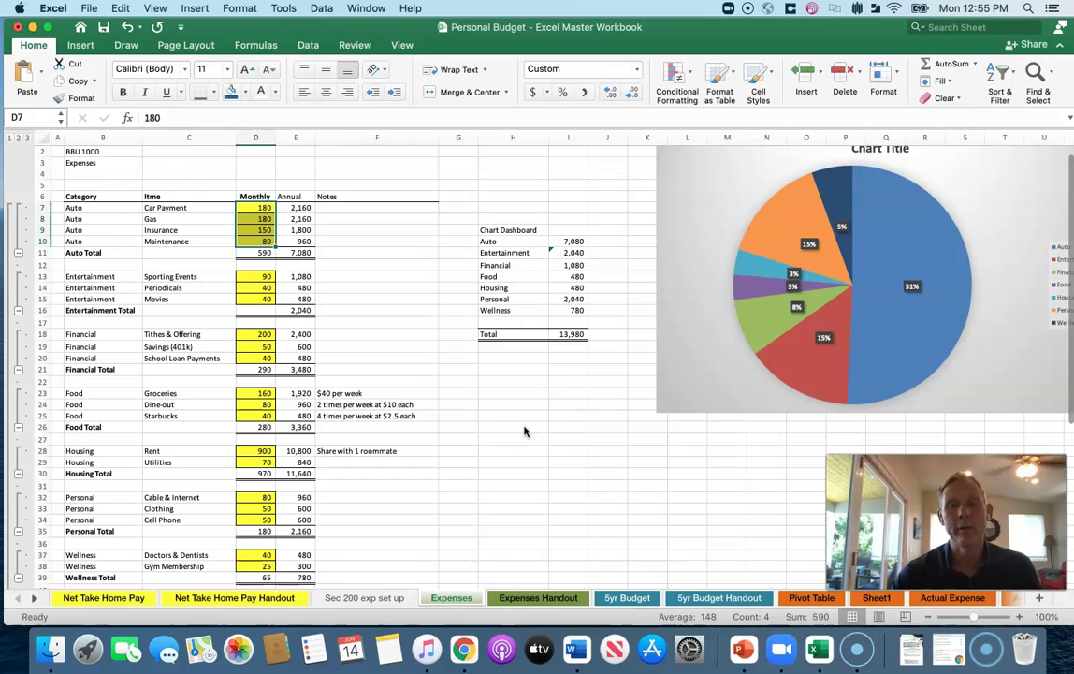
click(632, 599)
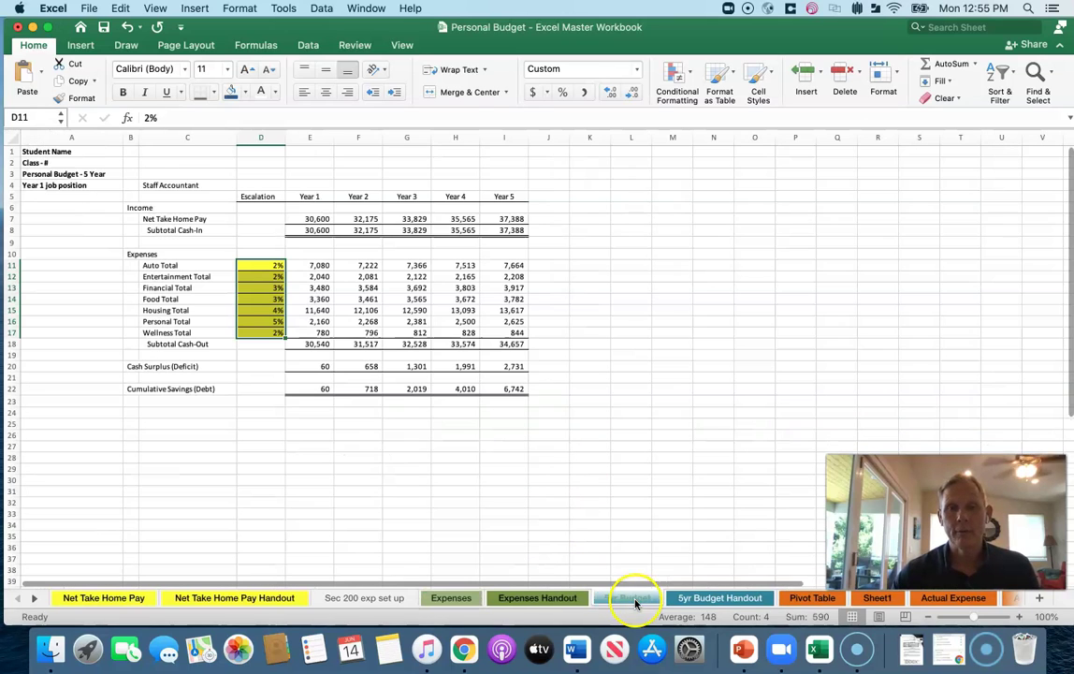
Step: Examine the 5yr Budget's Year 1 Net Take Home Pay, Subtotal Cash-In and Auto Total formulas and the Auto escalation rate
click(320, 468)
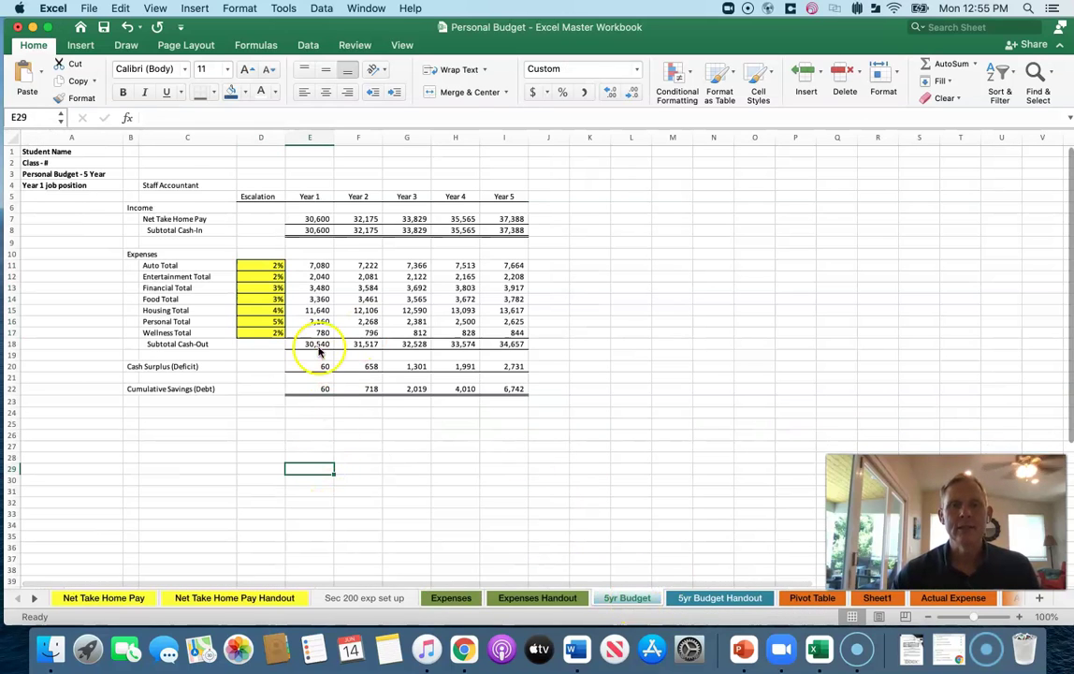
click(245, 265)
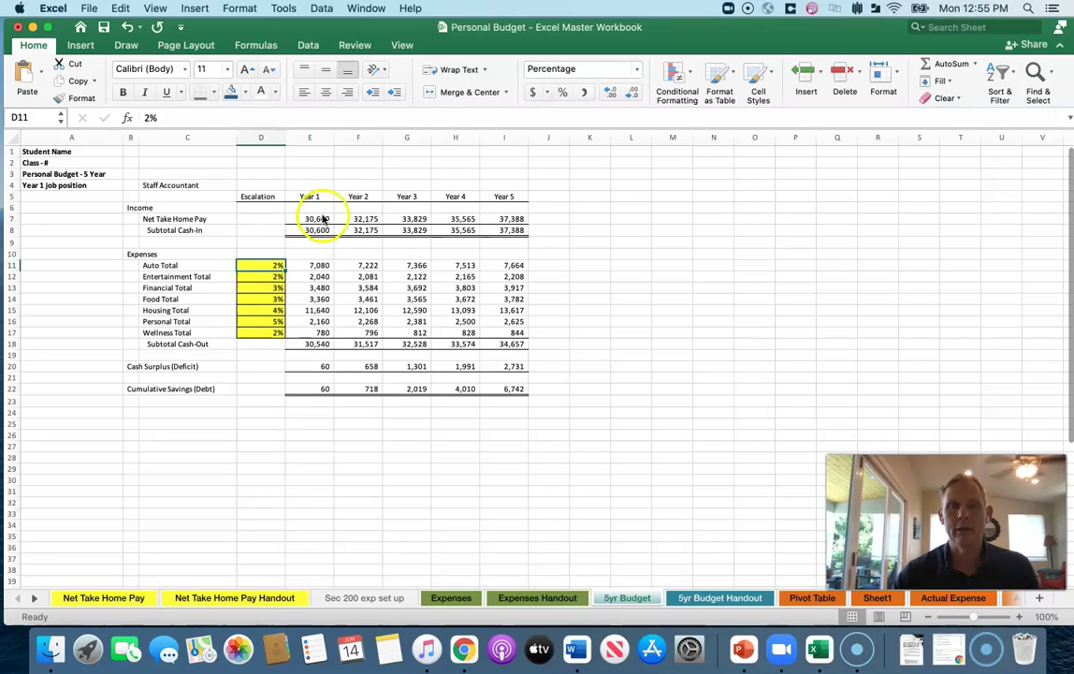
click(321, 221)
click(318, 230)
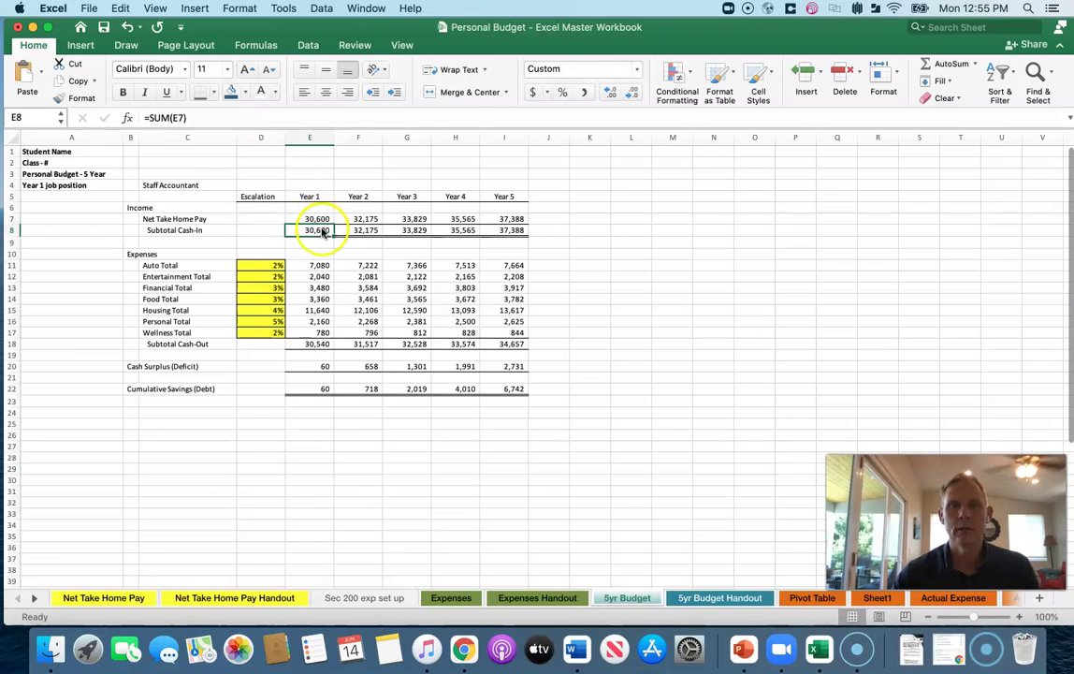
click(326, 268)
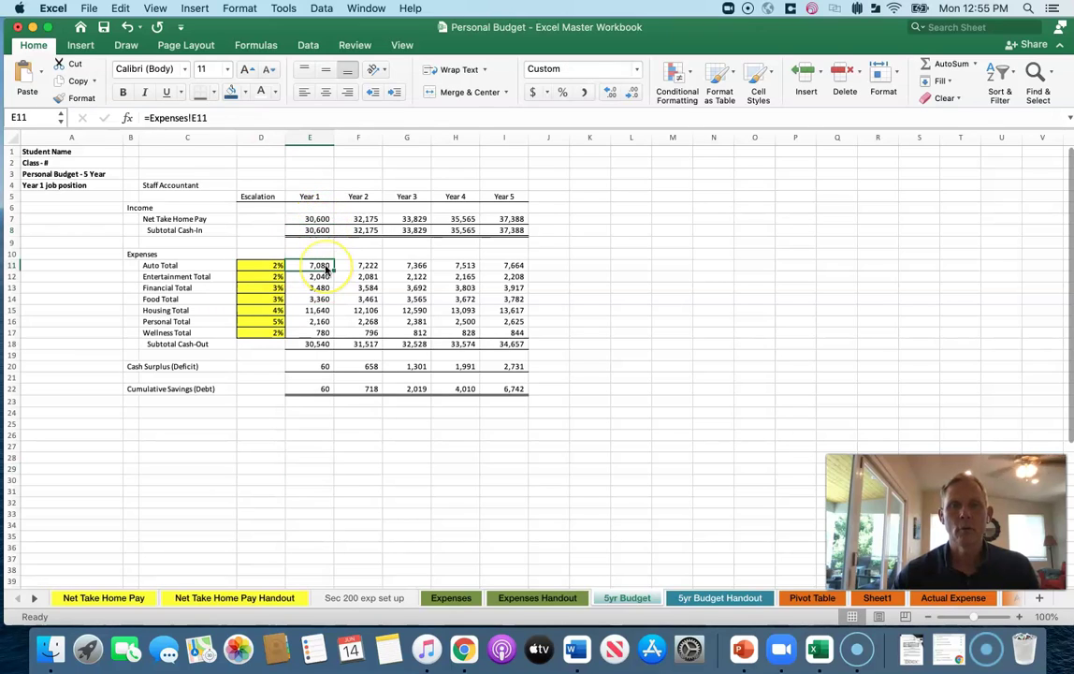
click(260, 269)
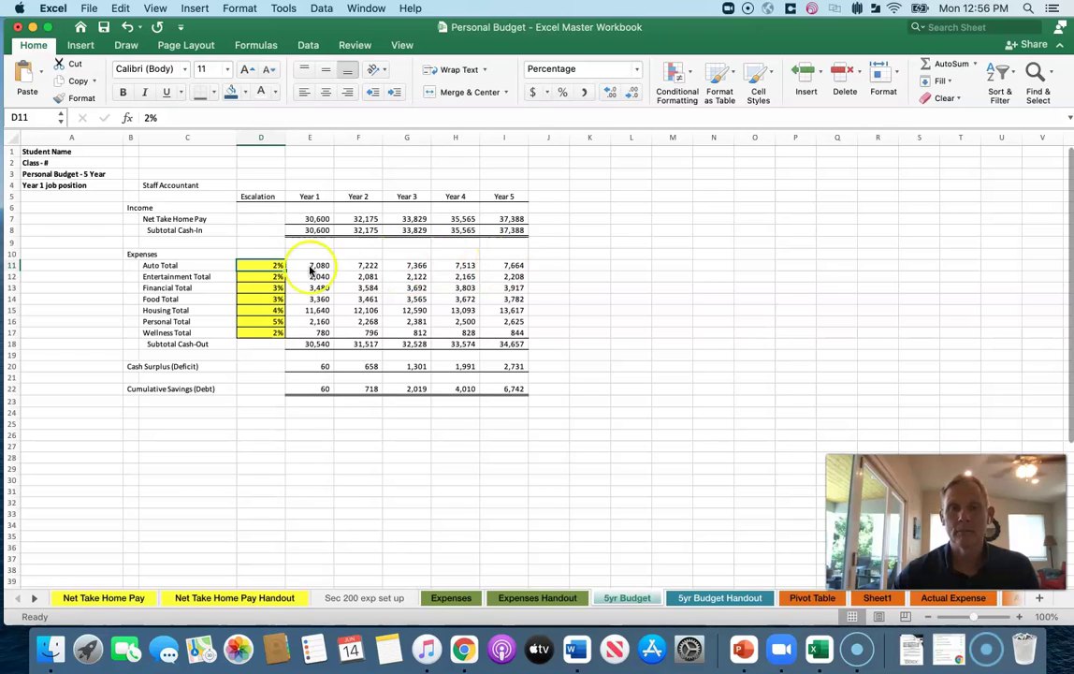
click(319, 445)
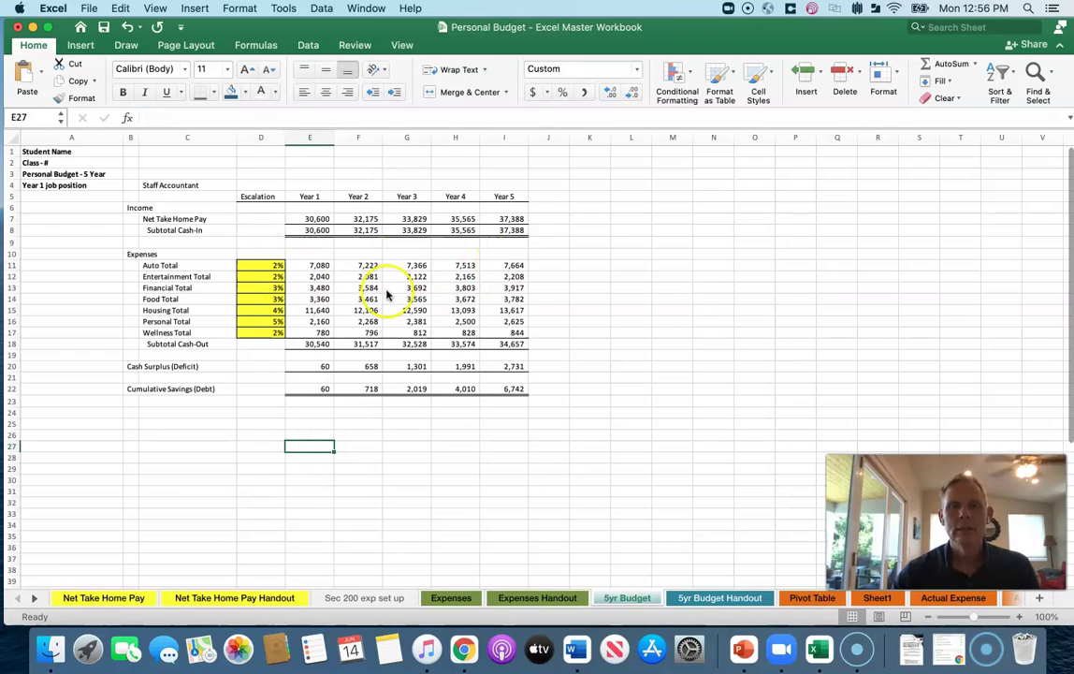
Step: Clear the Year 1 Auto Total in E11 and relink it to the annual Auto Total with =Expenses!E11
click(318, 267)
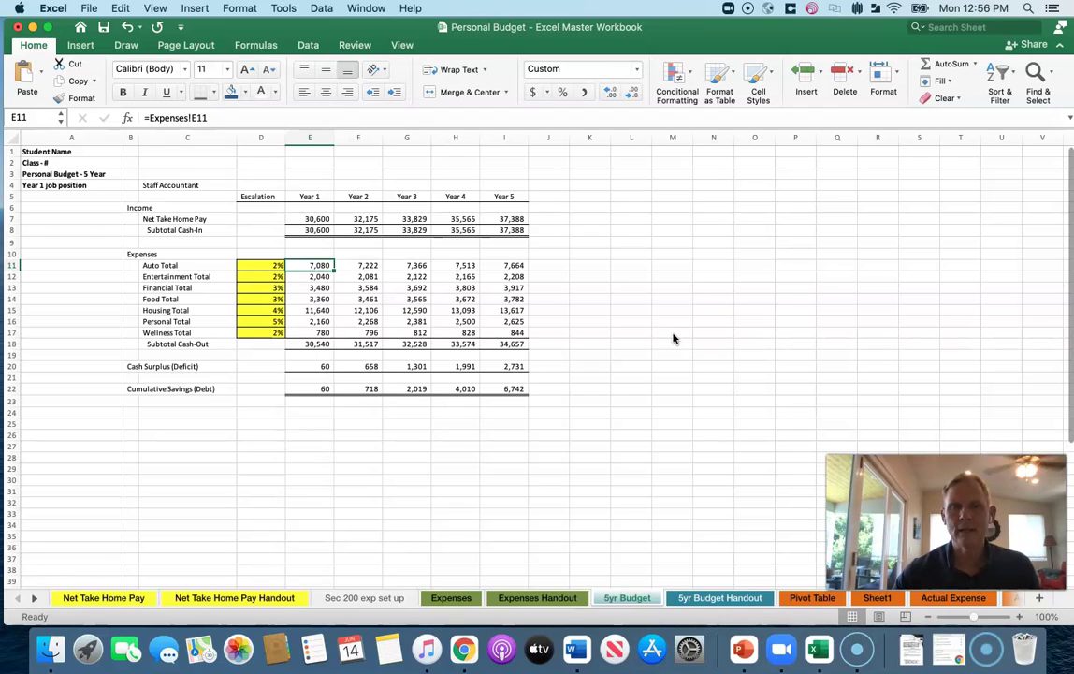
key(Delete)
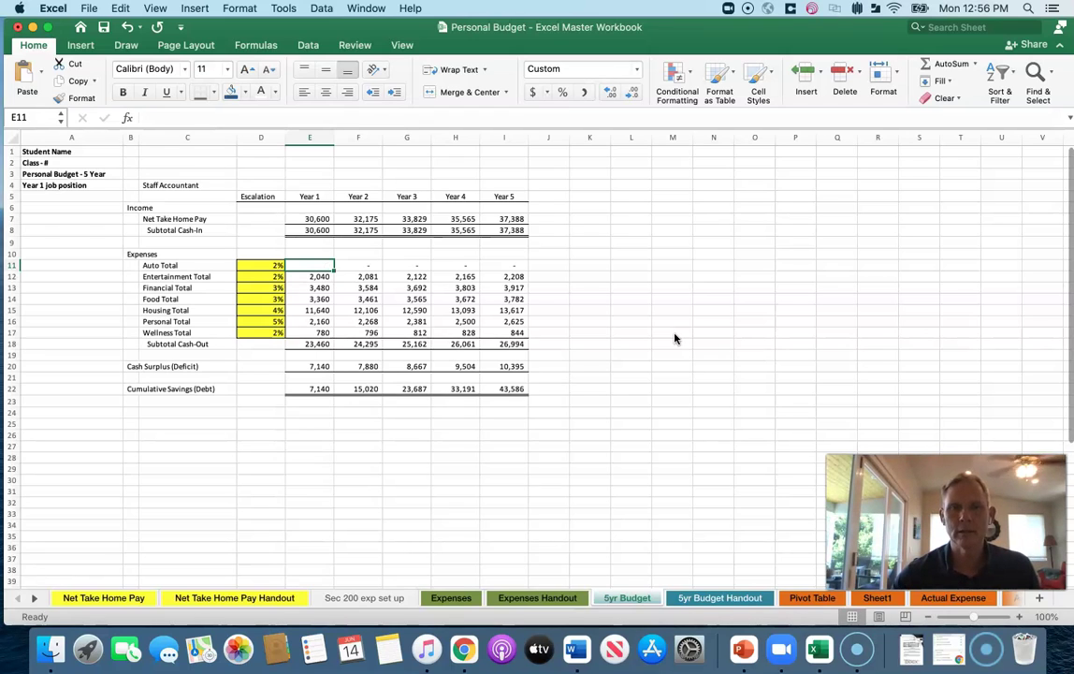
click(462, 599)
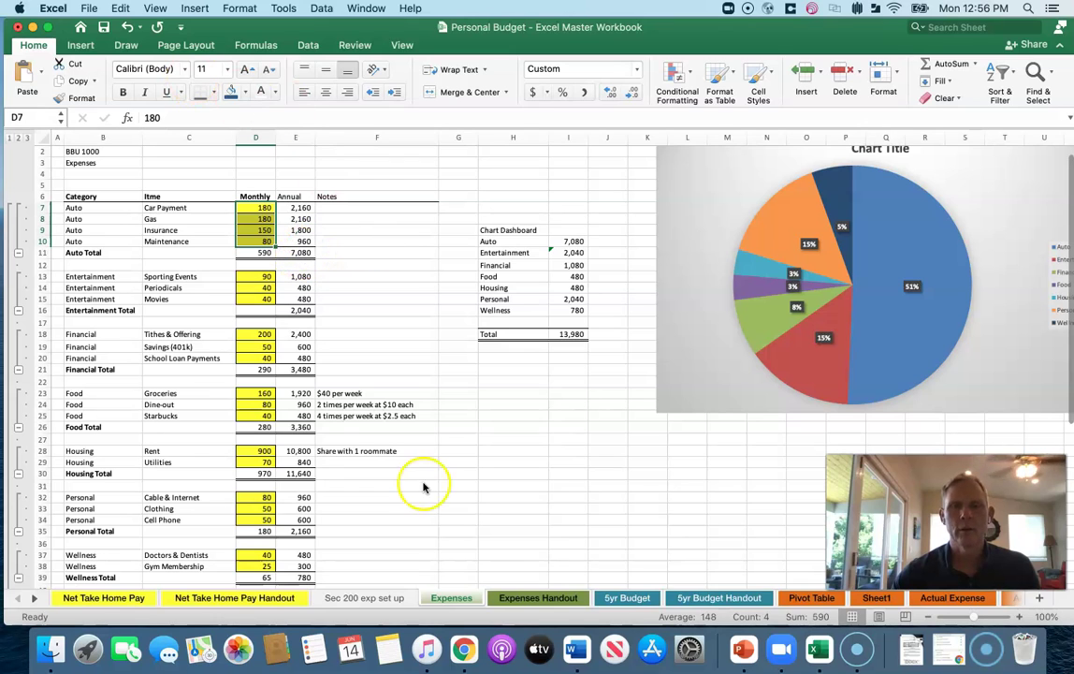
click(625, 598)
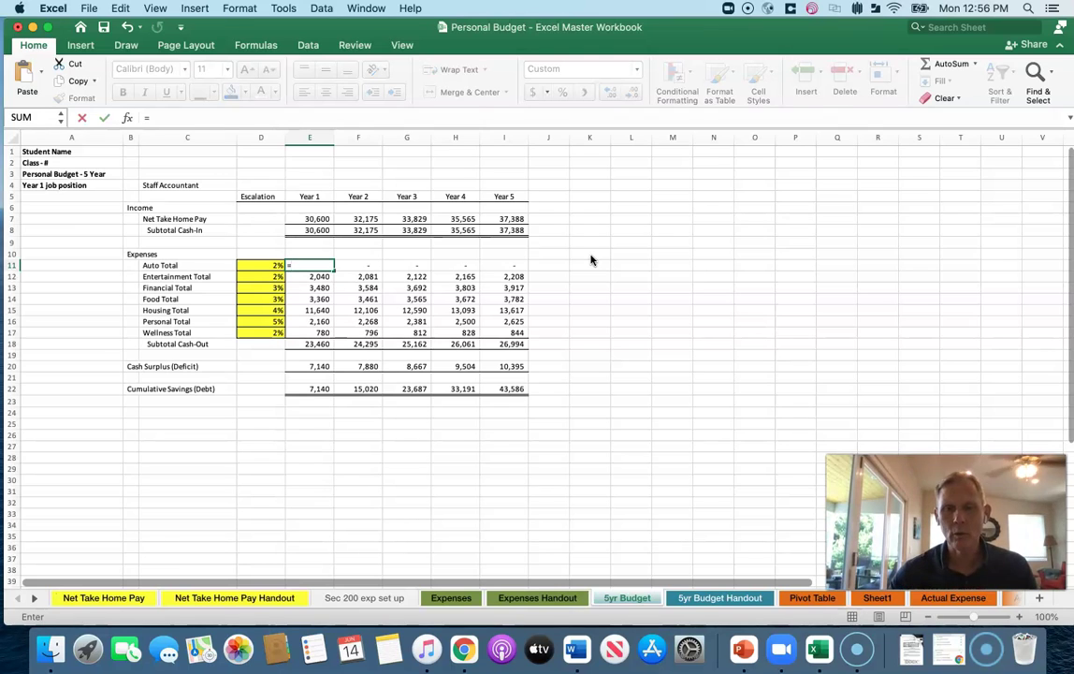
click(451, 599)
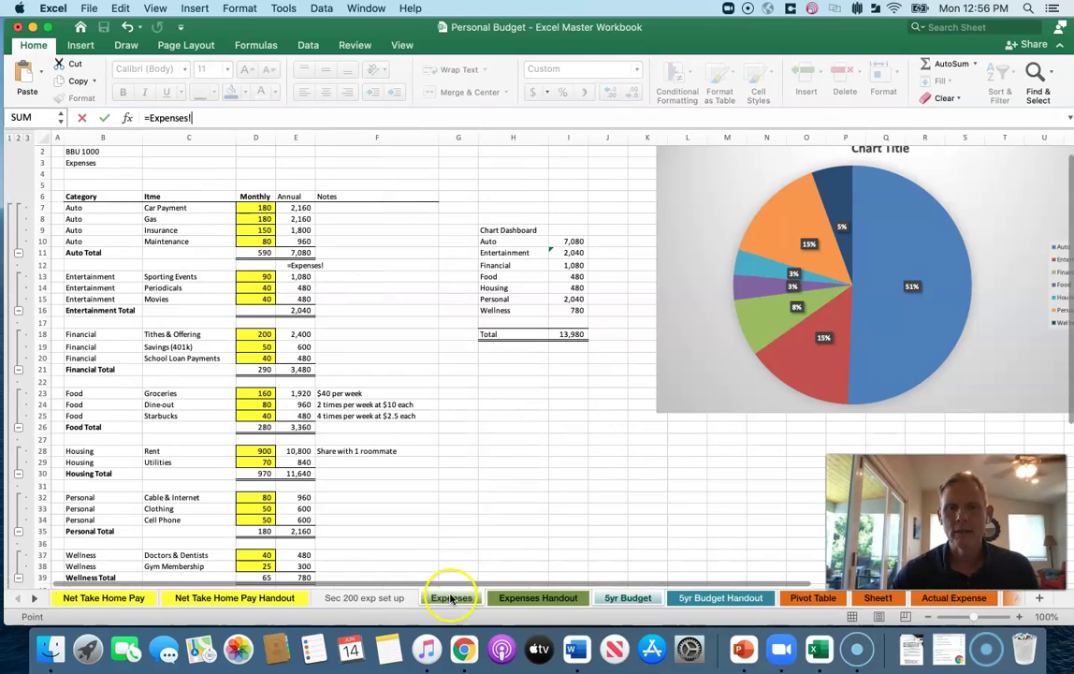
click(301, 255)
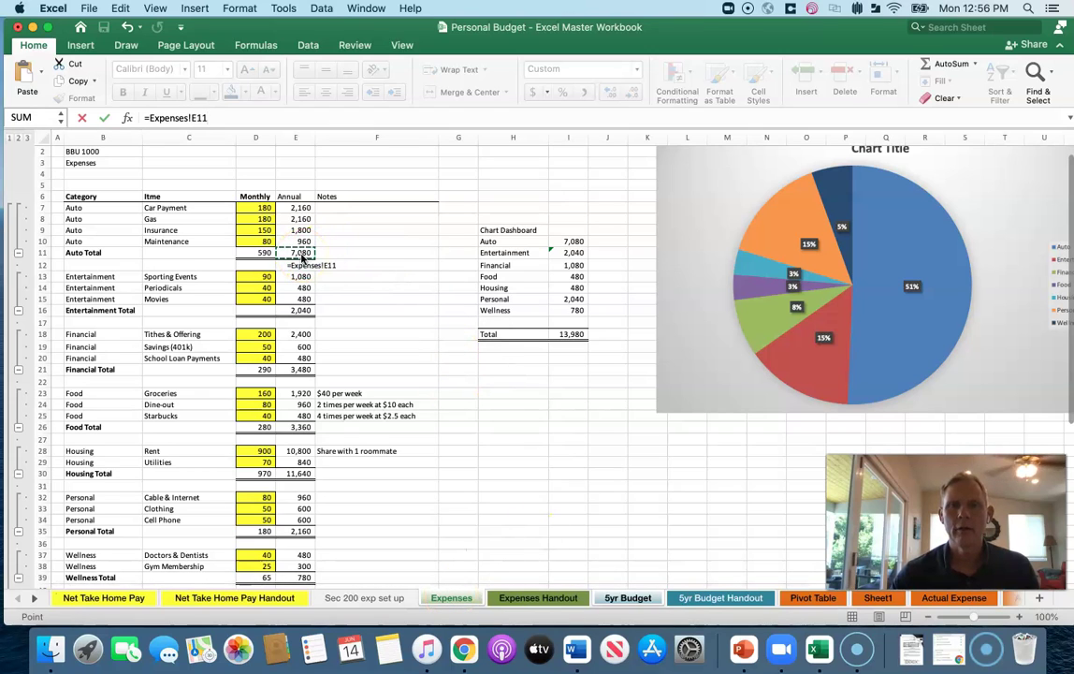
key(Return)
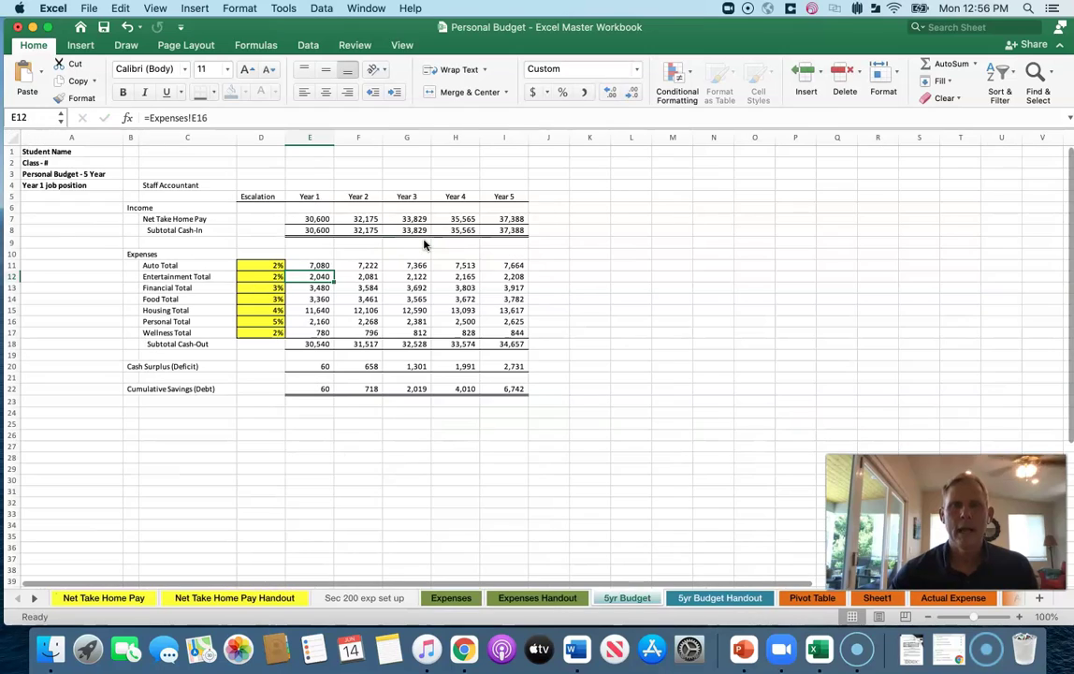
click(312, 268)
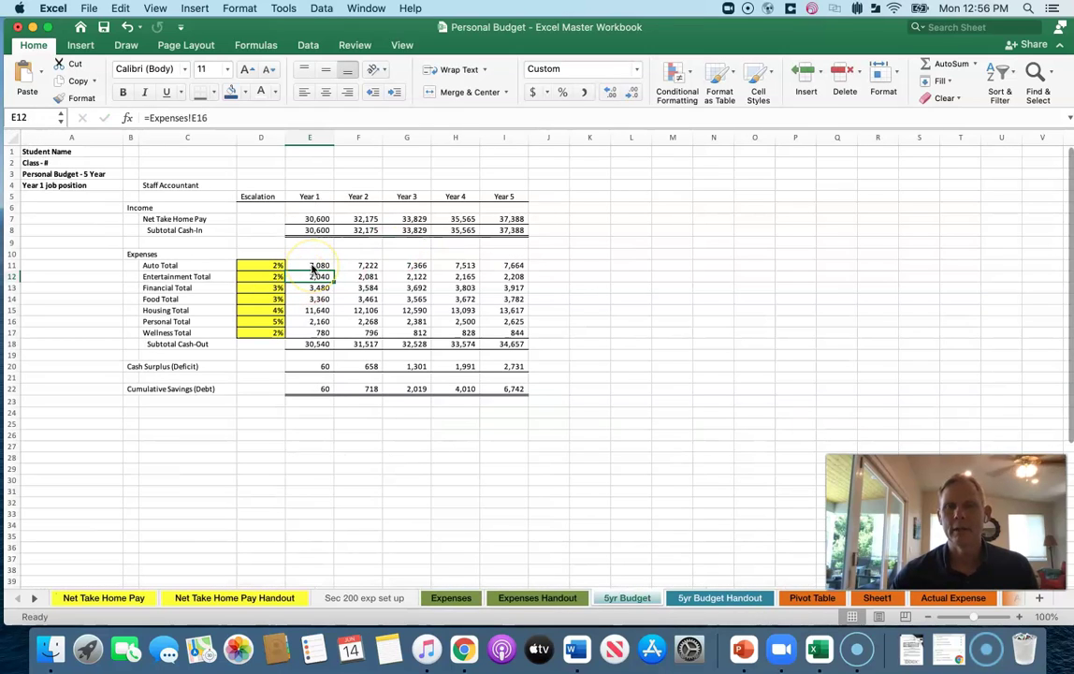
click(645, 288)
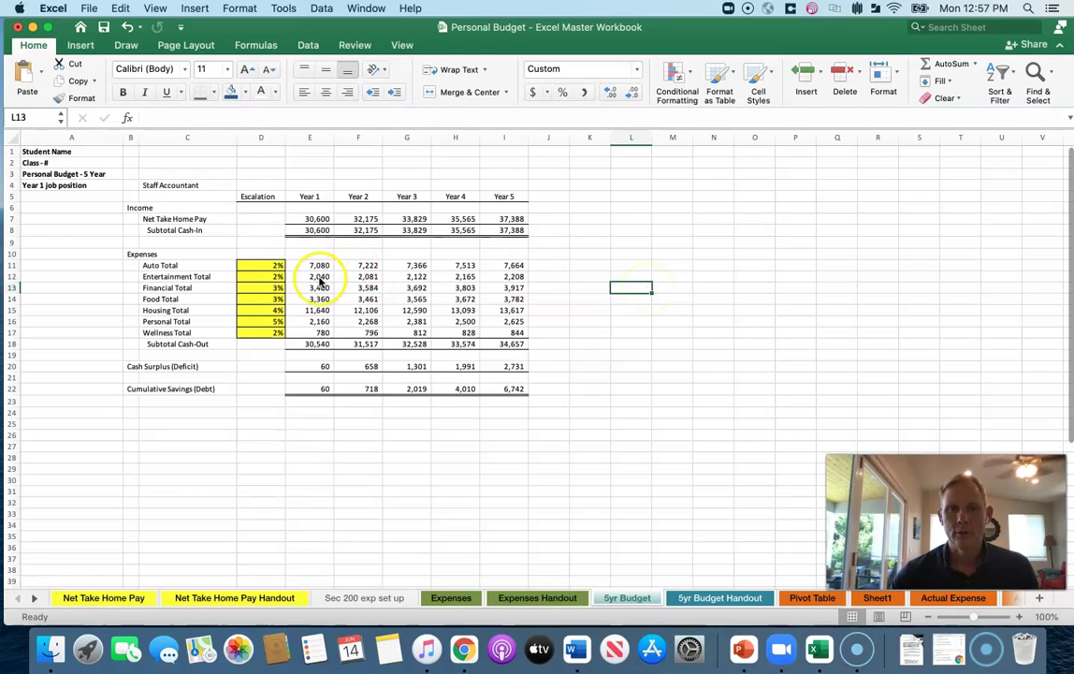
Step: Try clearing E12:E17 and filling the Year 1 Auto Total link from E11 down to E17, and check E12's formula
drag(319, 278, 322, 337)
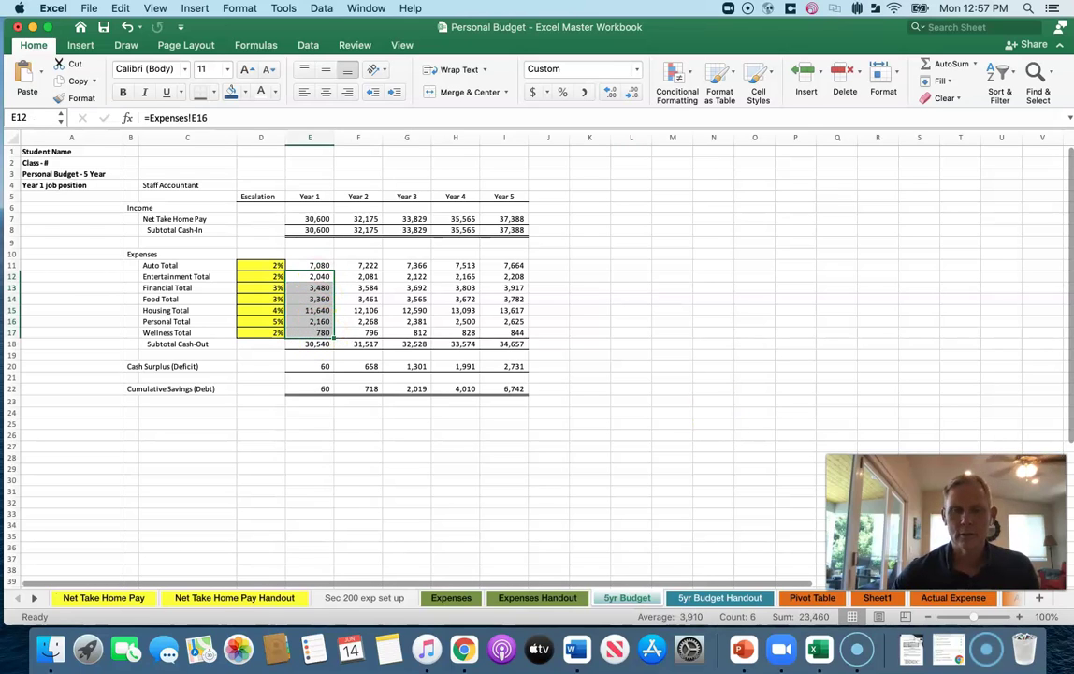
key(Delete)
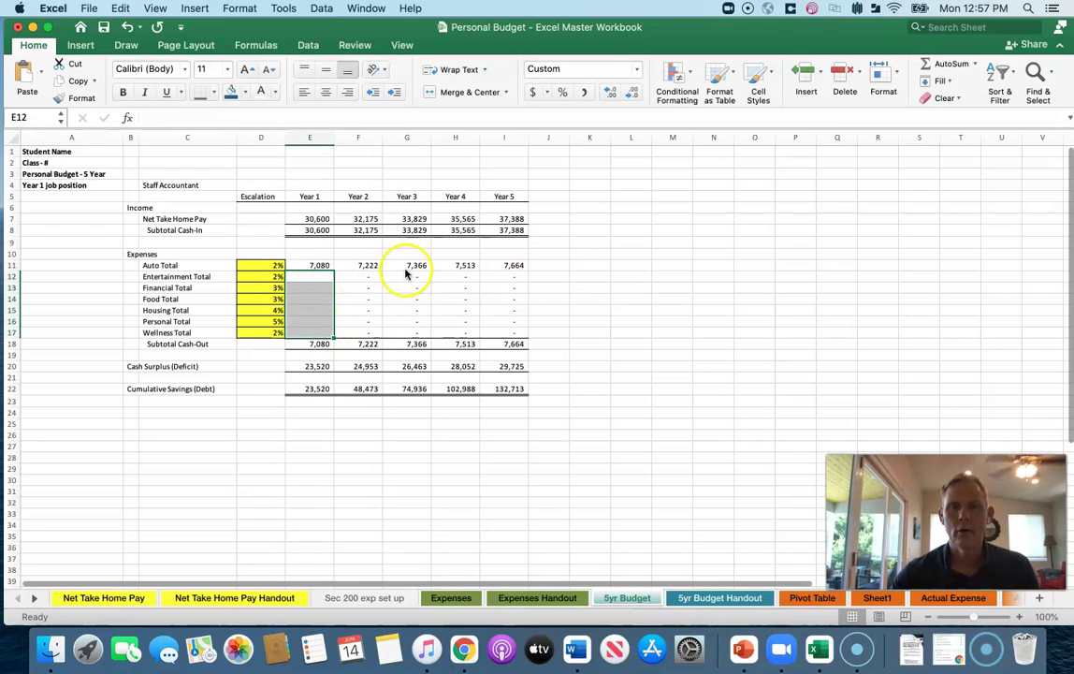
click(319, 267)
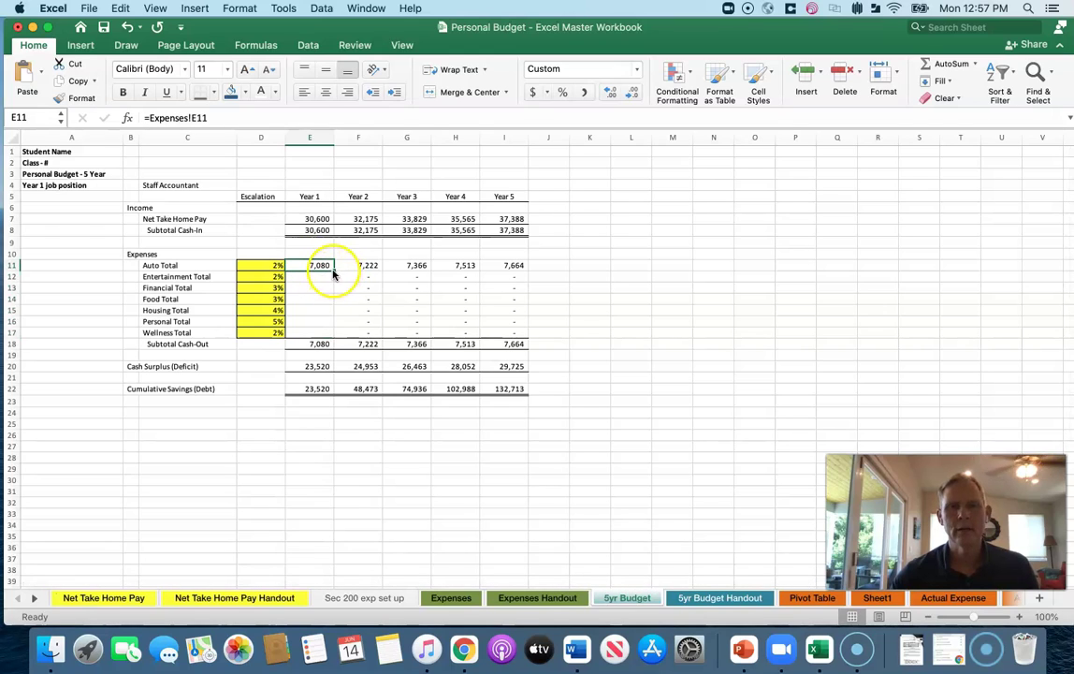
drag(333, 273, 332, 337)
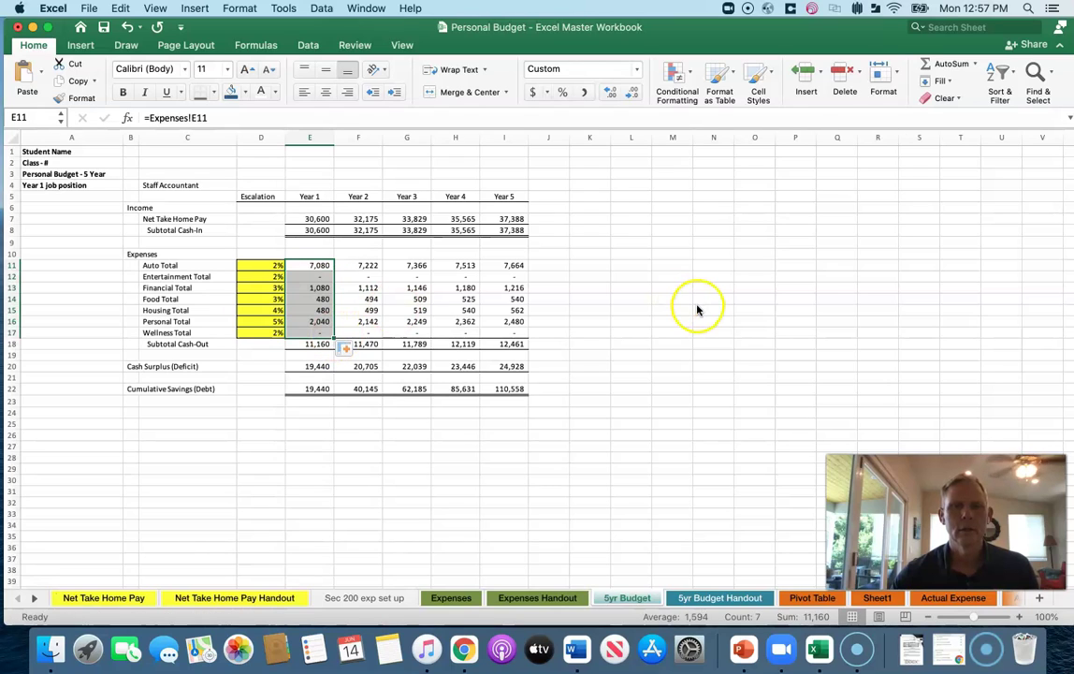
click(323, 280)
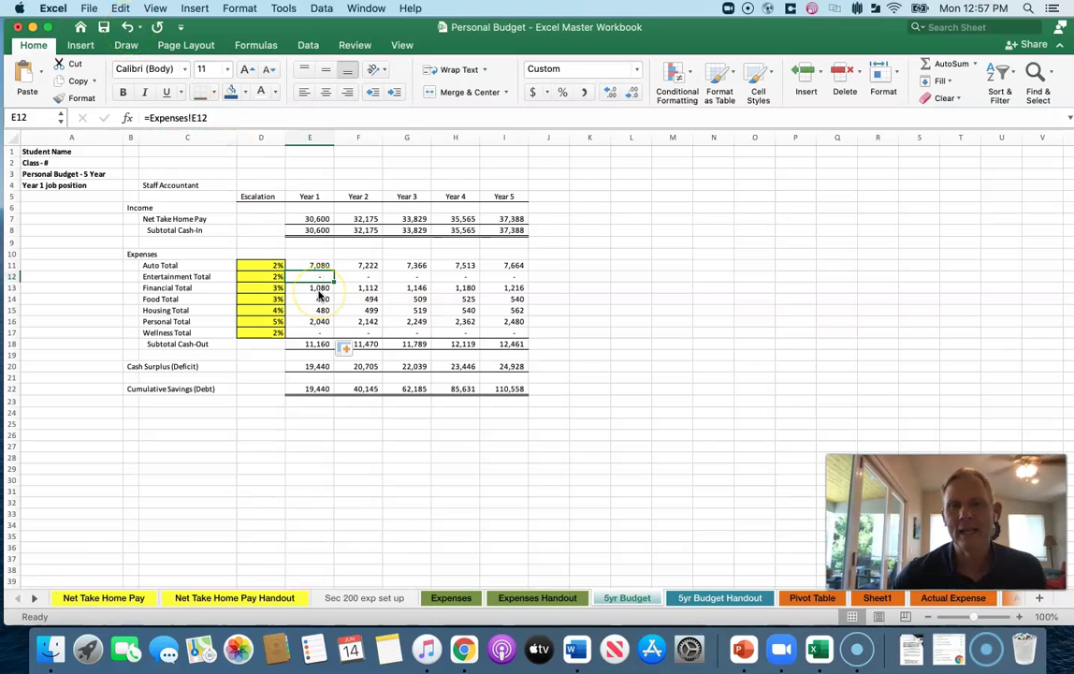
Step: Undo the fill-down and the clearing of the Year 1 expense links in E12:E17
click(128, 28)
key(super+y)
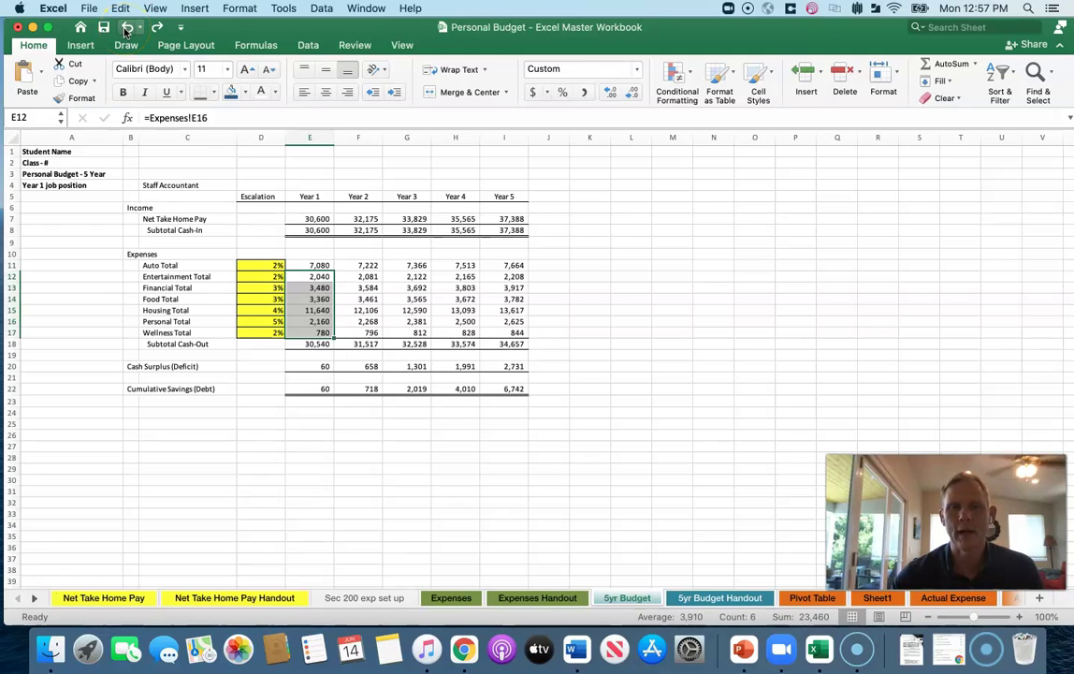
click(754, 332)
Step: Compare the Year 1 Entertainment link in E12 with the annual Entertainment and Wellness totals on the Expenses sheet, and return to 5yr Budget
click(318, 277)
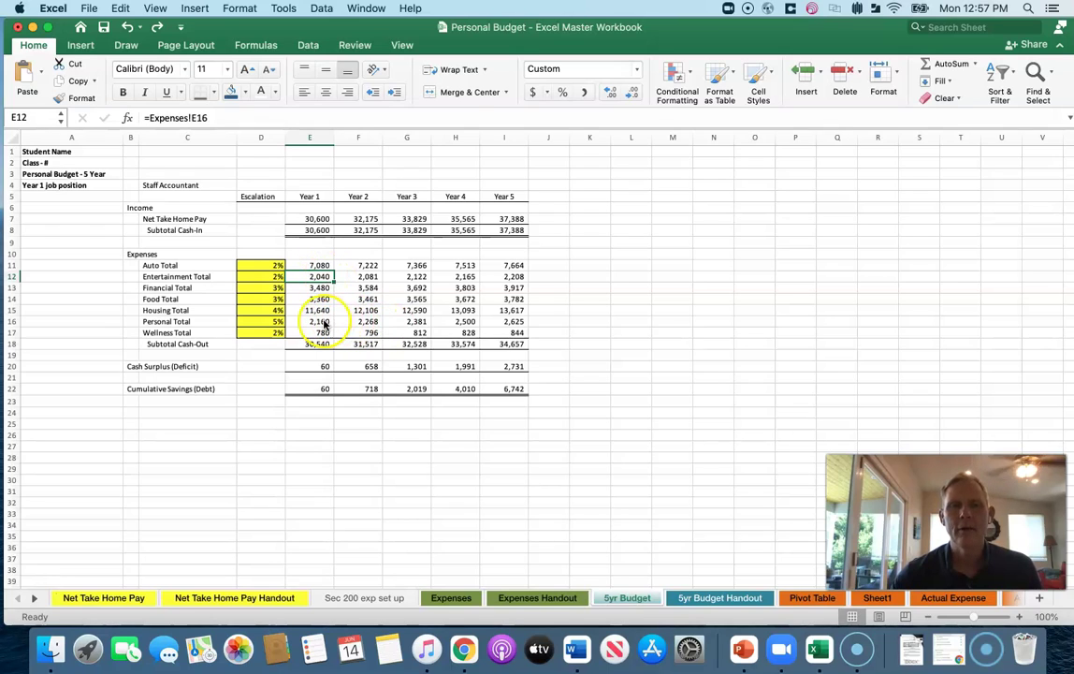
click(451, 597)
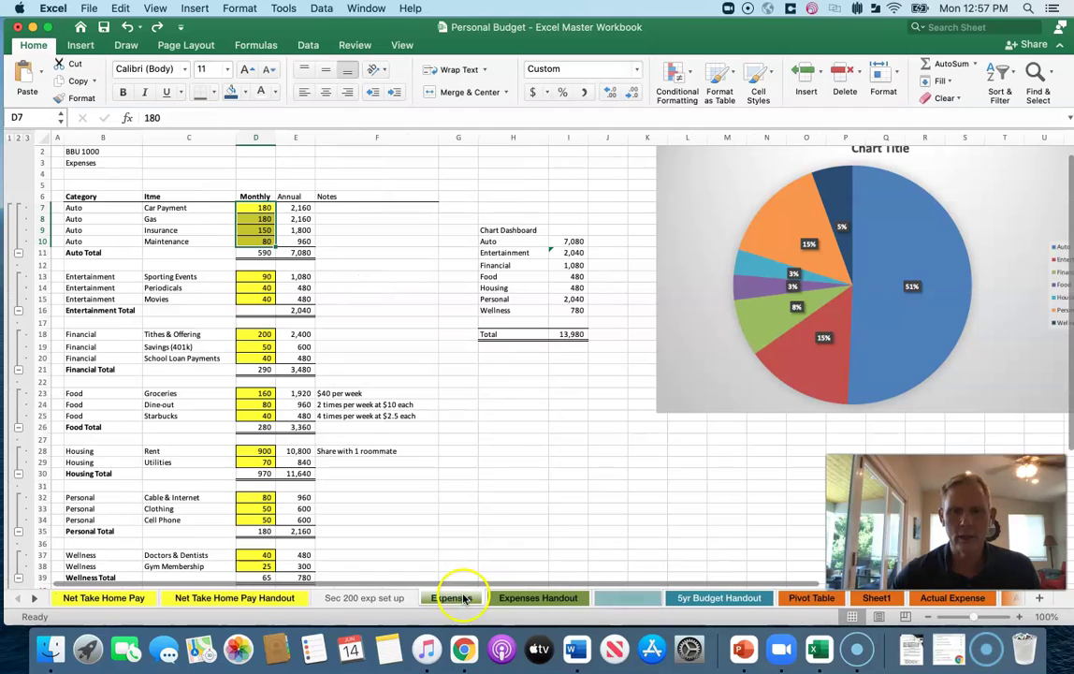
click(301, 311)
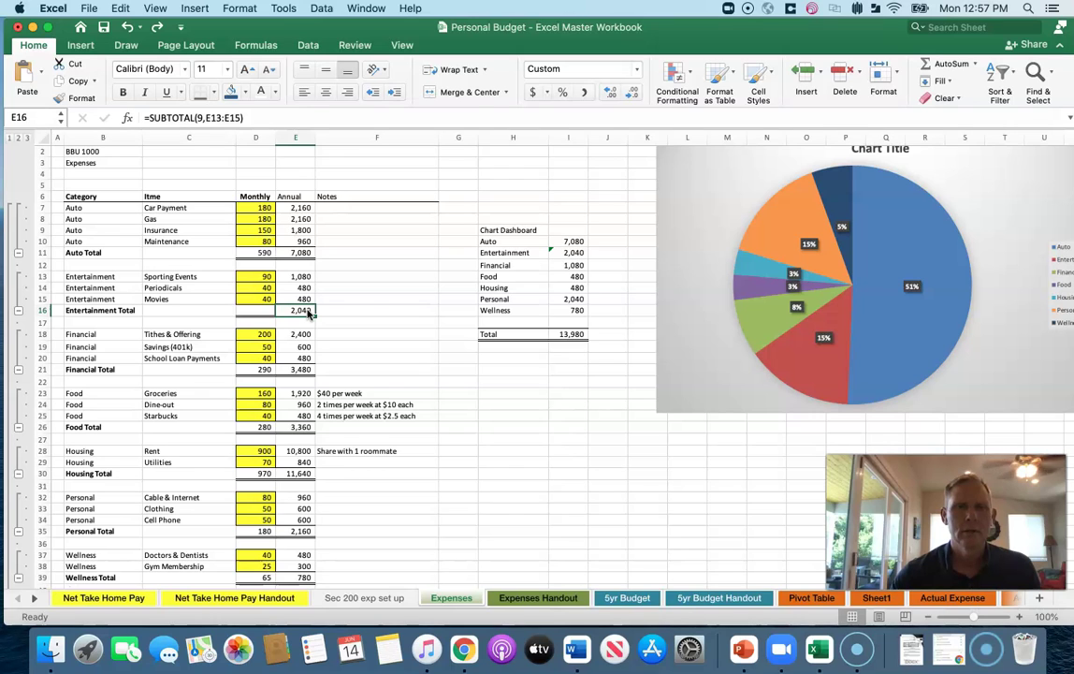
scroll(401, 475, down, 1)
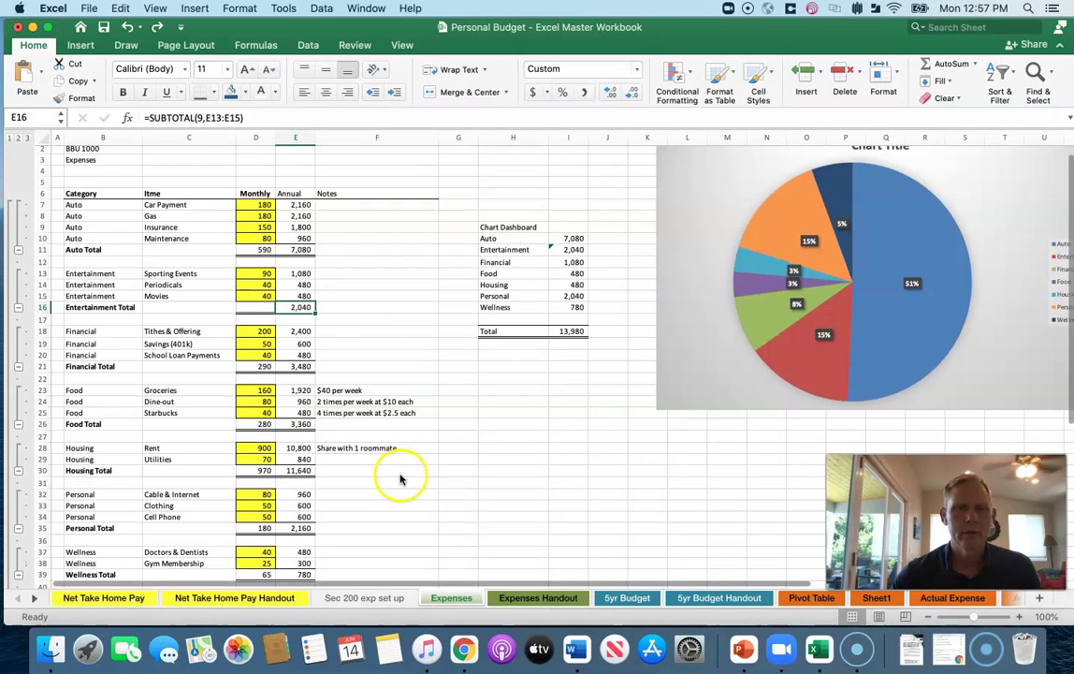
click(302, 574)
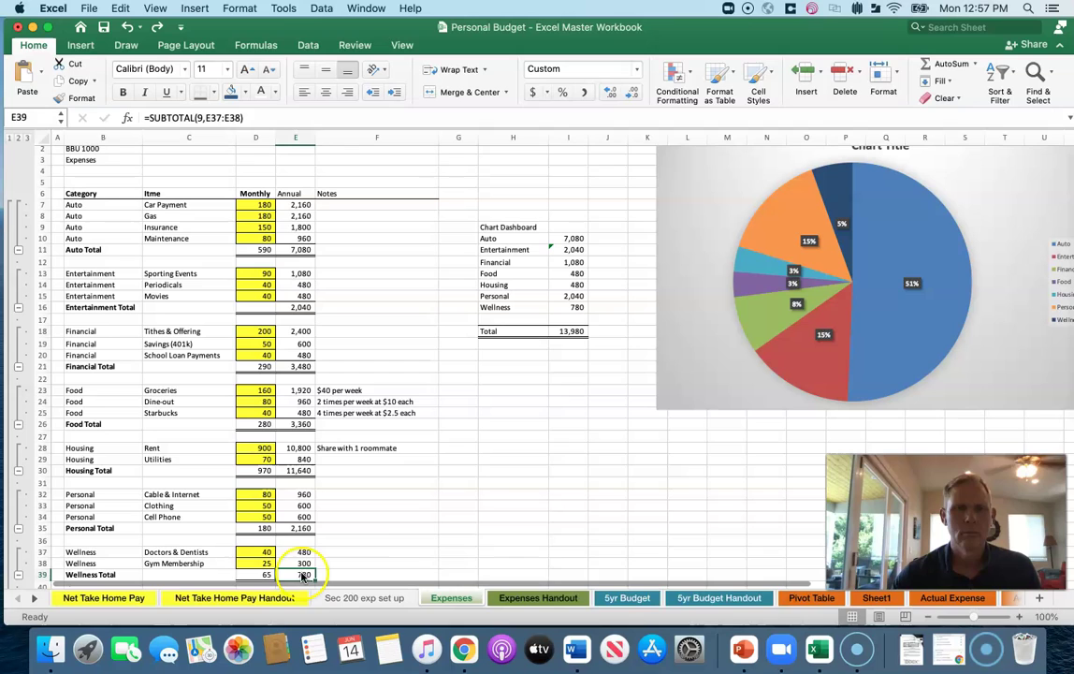
click(487, 505)
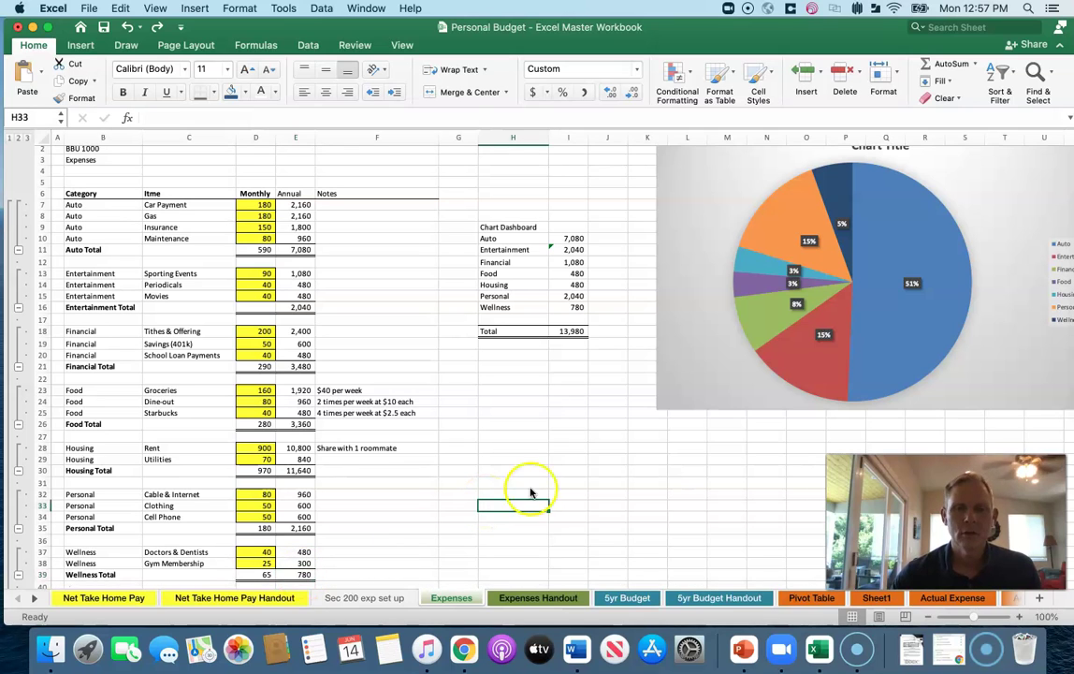
click(629, 597)
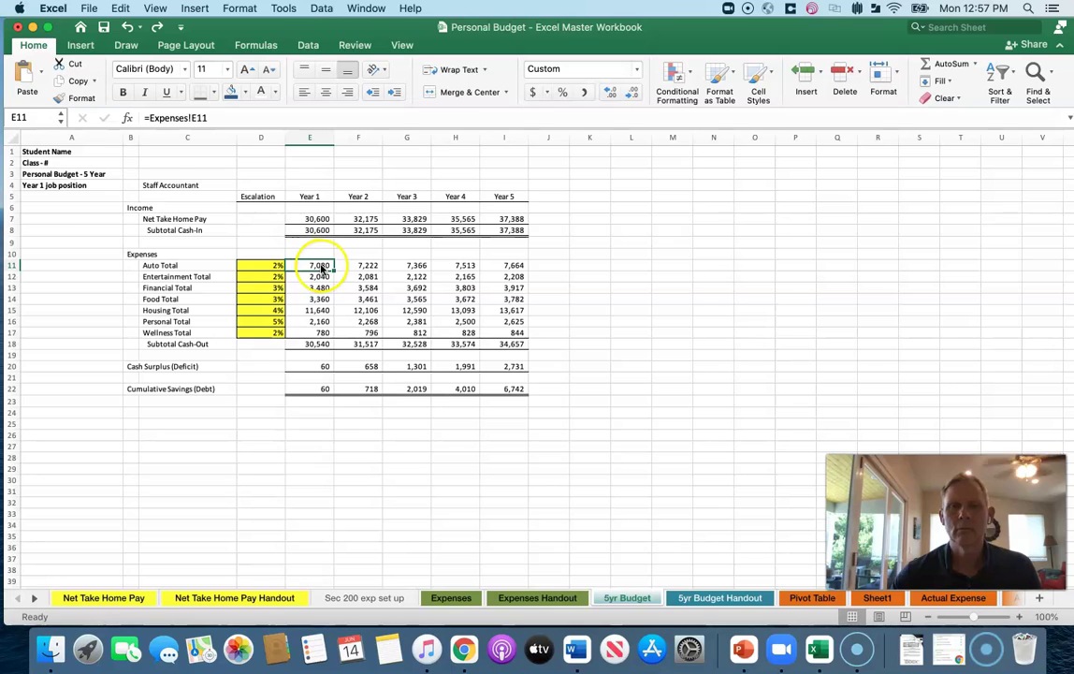
Step: Review the annual category totals on the Expenses sheet and return to the 5yr Budget sheet
click(453, 598)
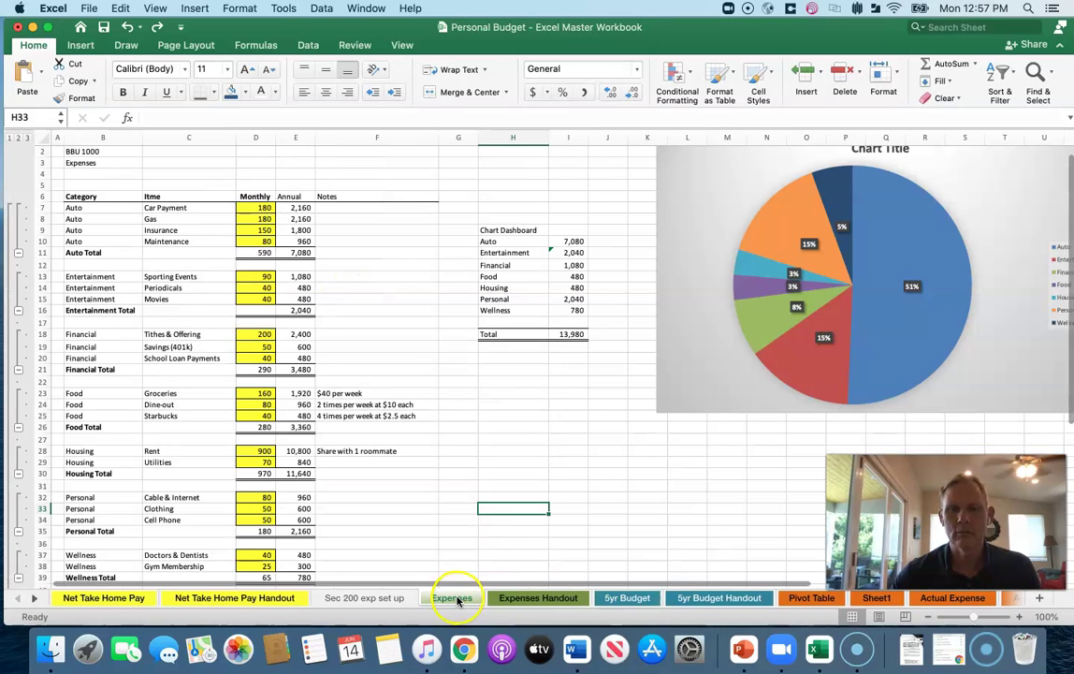
click(468, 485)
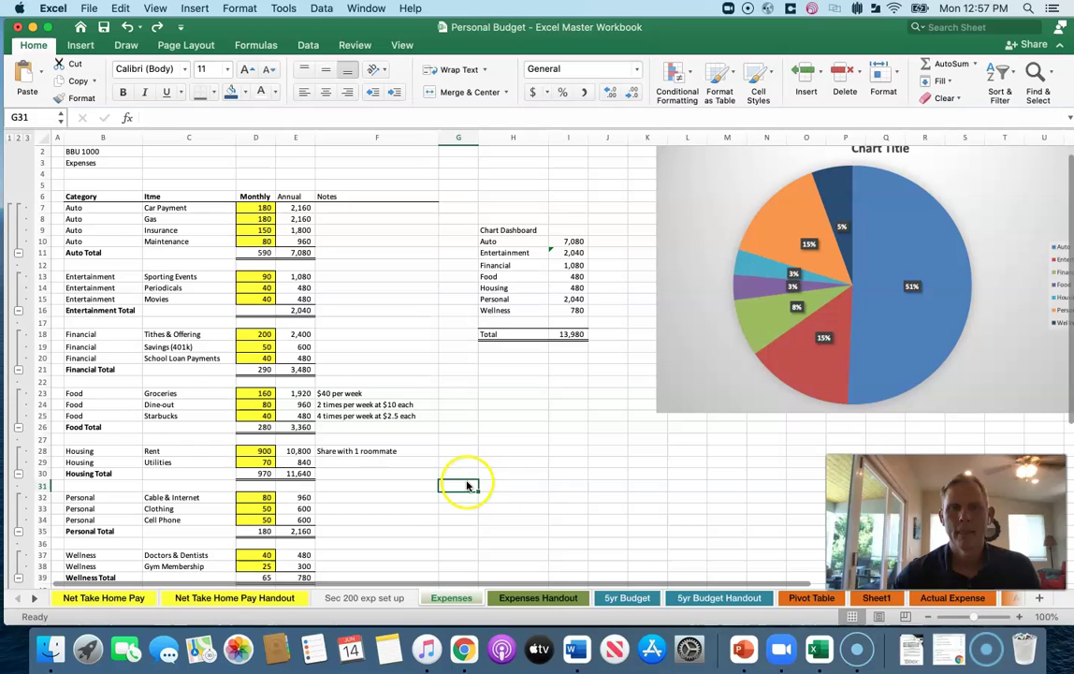
click(627, 599)
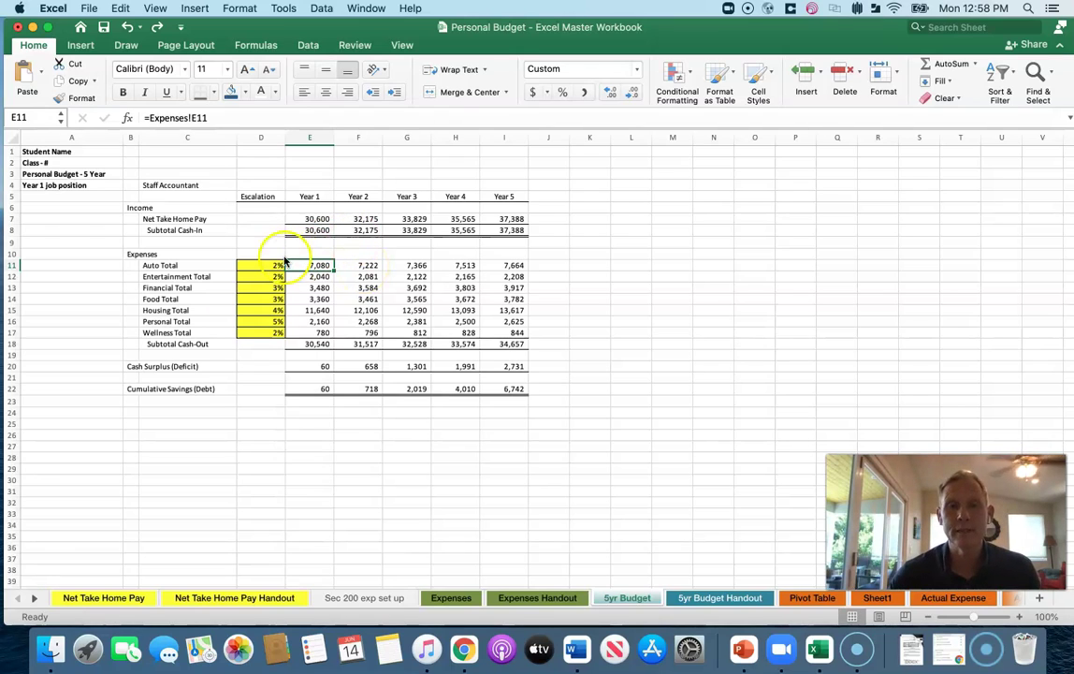
Step: Examine the Year 2 Auto Total escalation formula in F11 and the escalation rate it references in D11
click(369, 270)
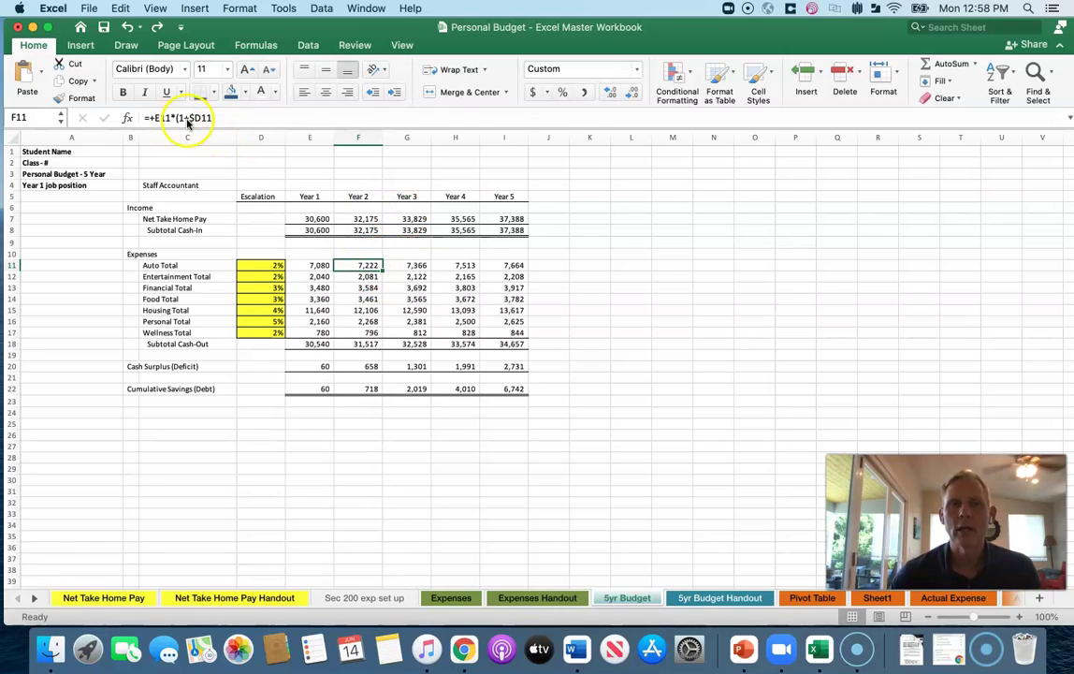
click(265, 269)
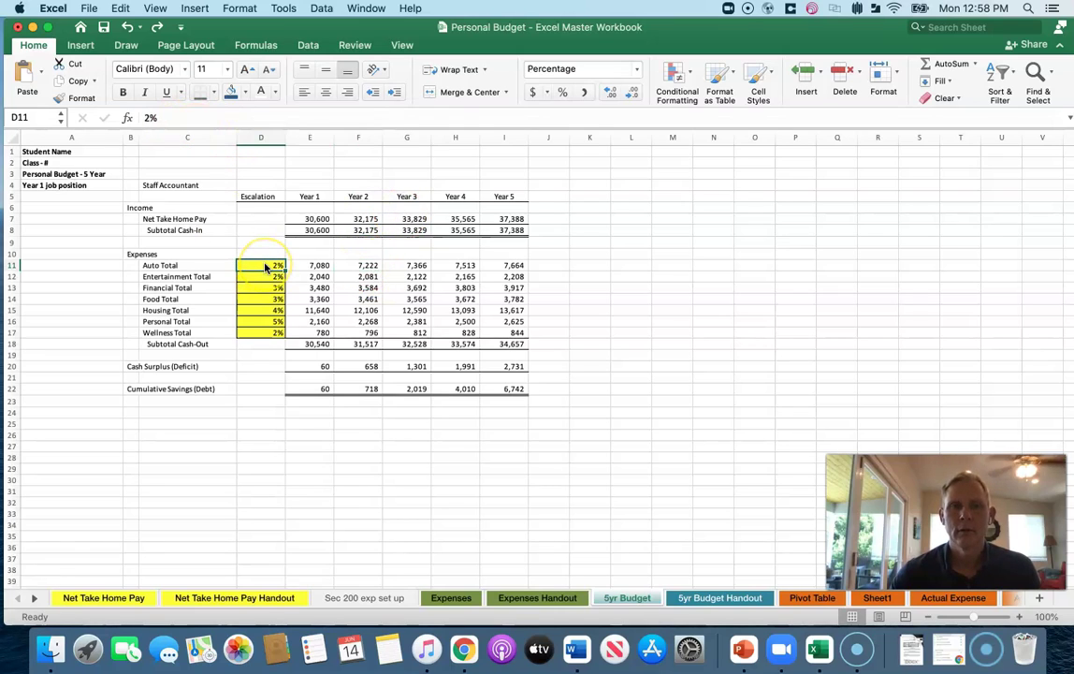
click(367, 266)
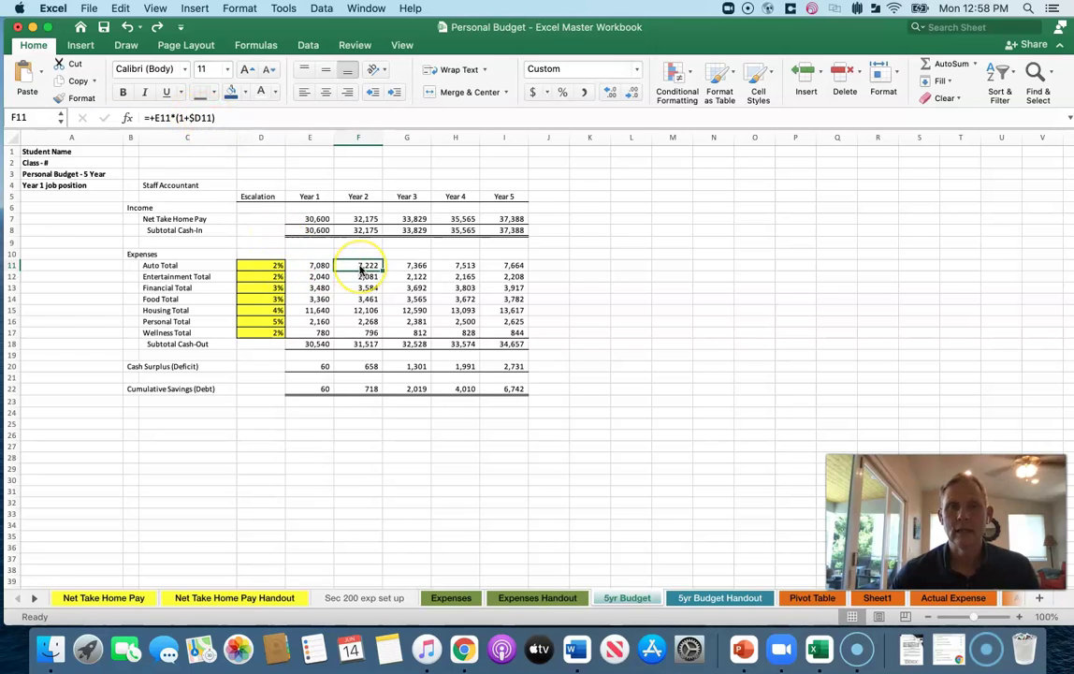
click(713, 310)
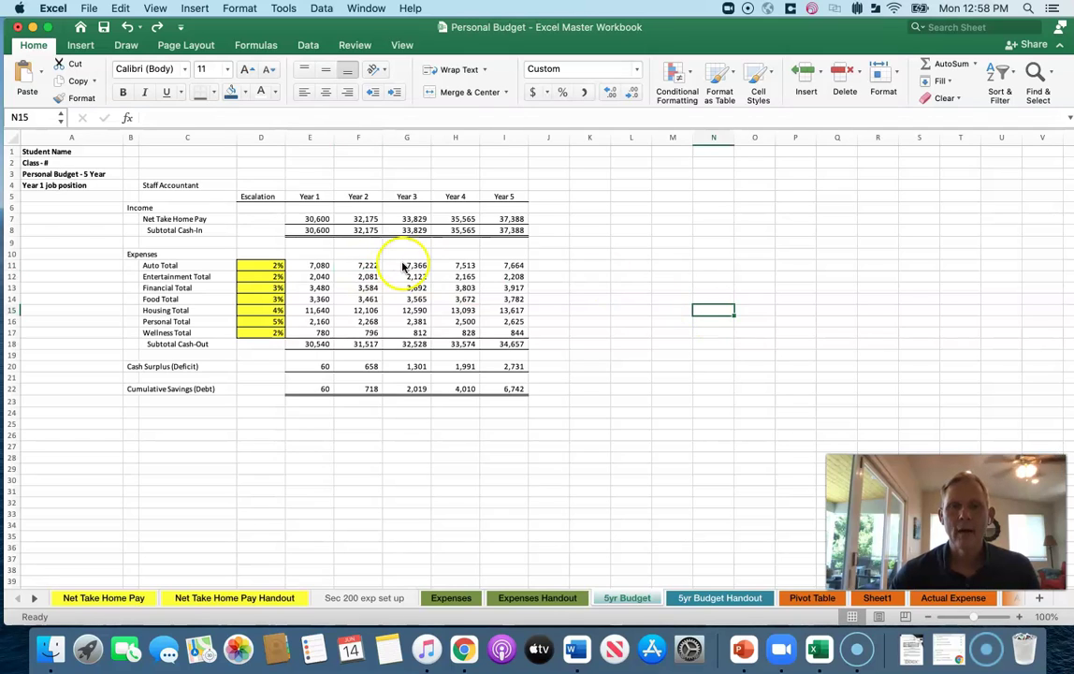
Step: Clear the Year 3 to Year 5 expenses in G11:I17 and the Year 2 expenses in F12:F17, keeping F11's formula
drag(405, 265, 500, 337)
key(Delete)
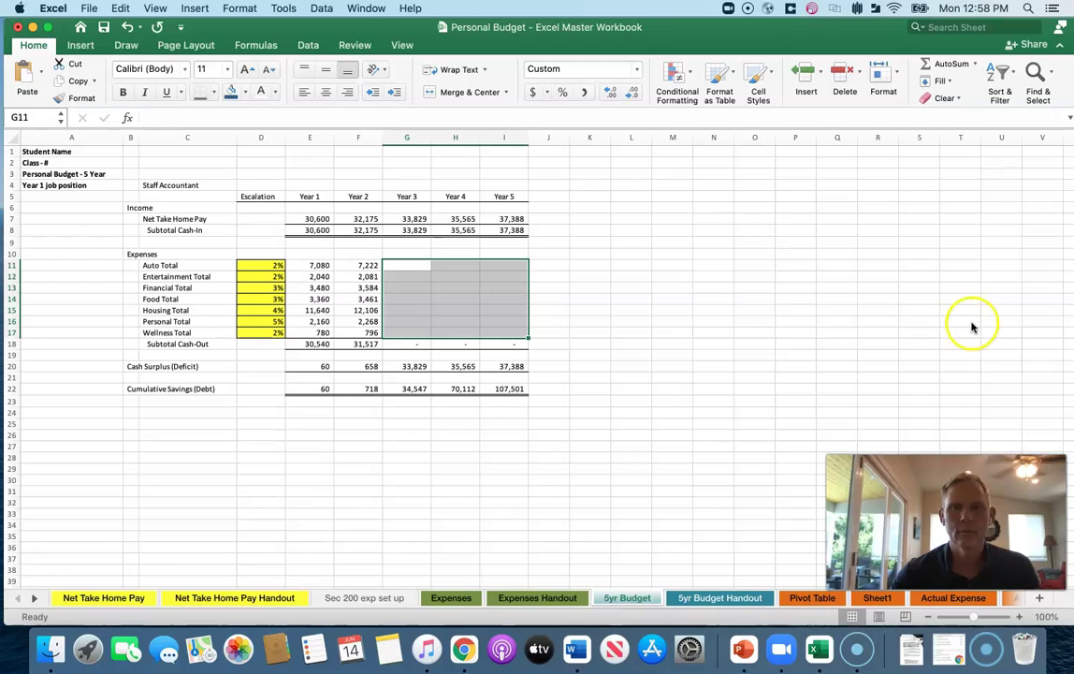
click(713, 242)
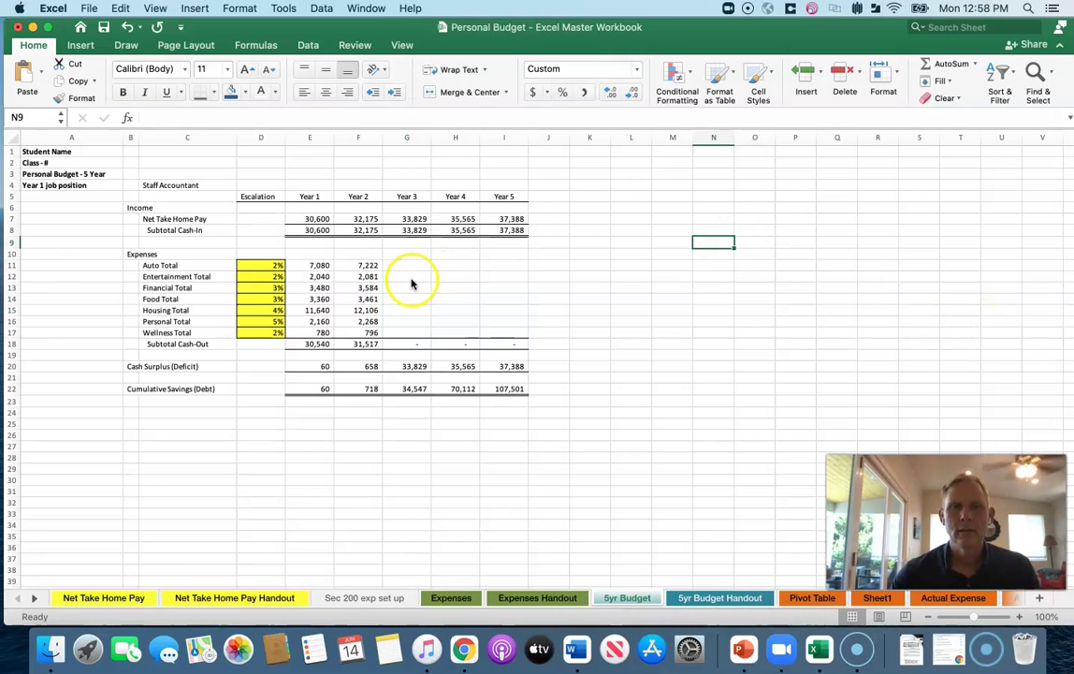
click(360, 265)
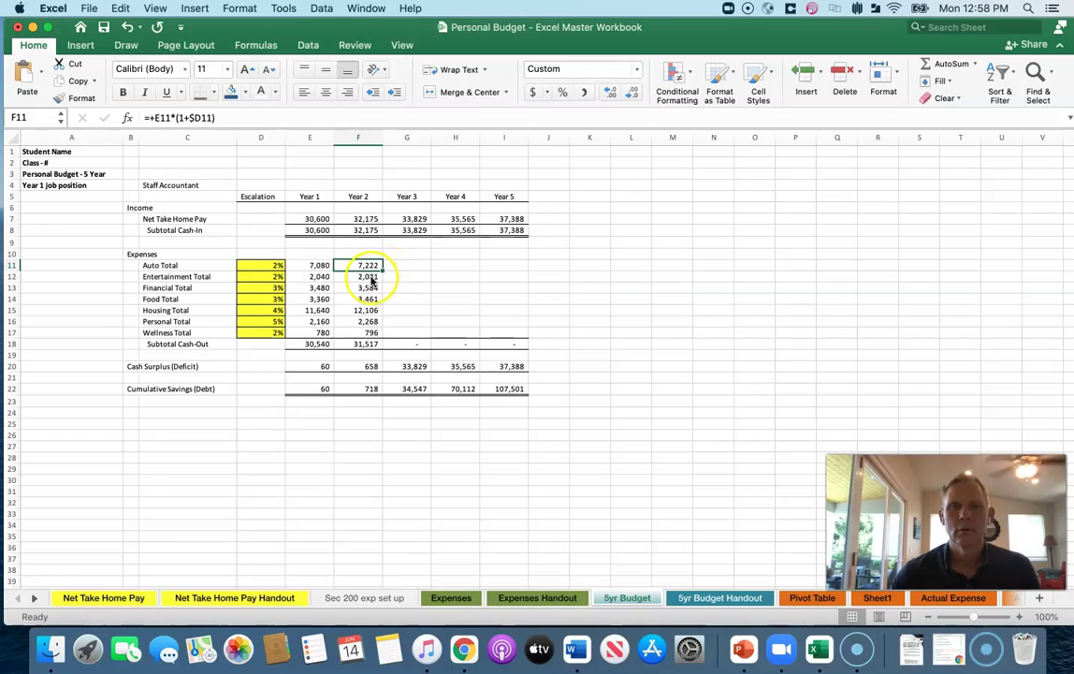
drag(379, 293, 372, 337)
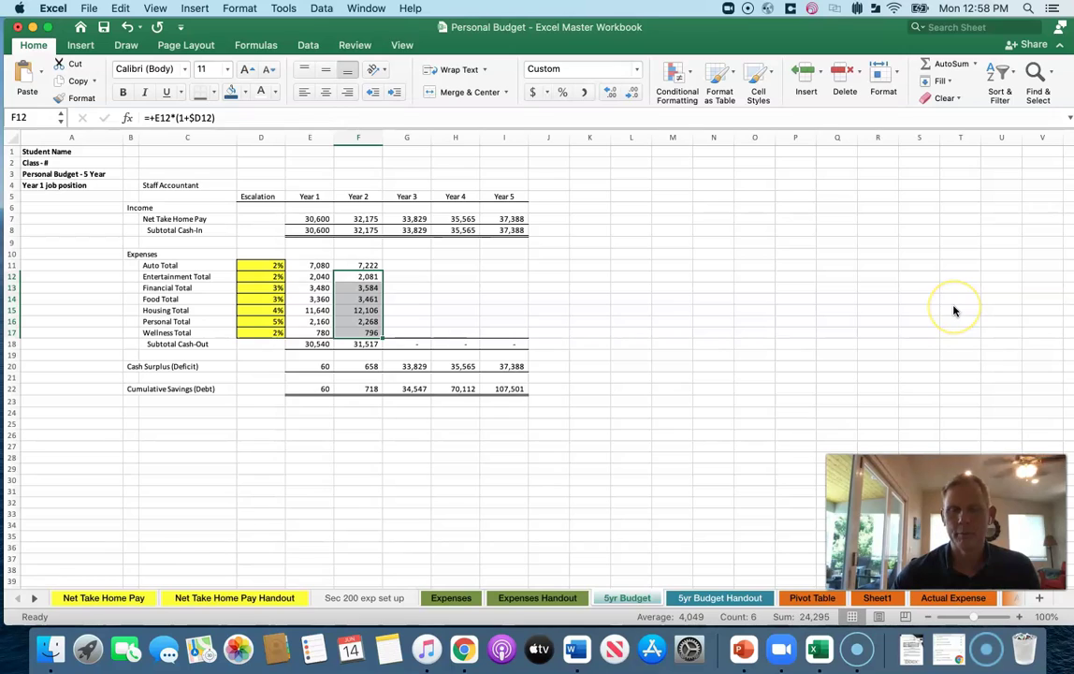
key(Delete)
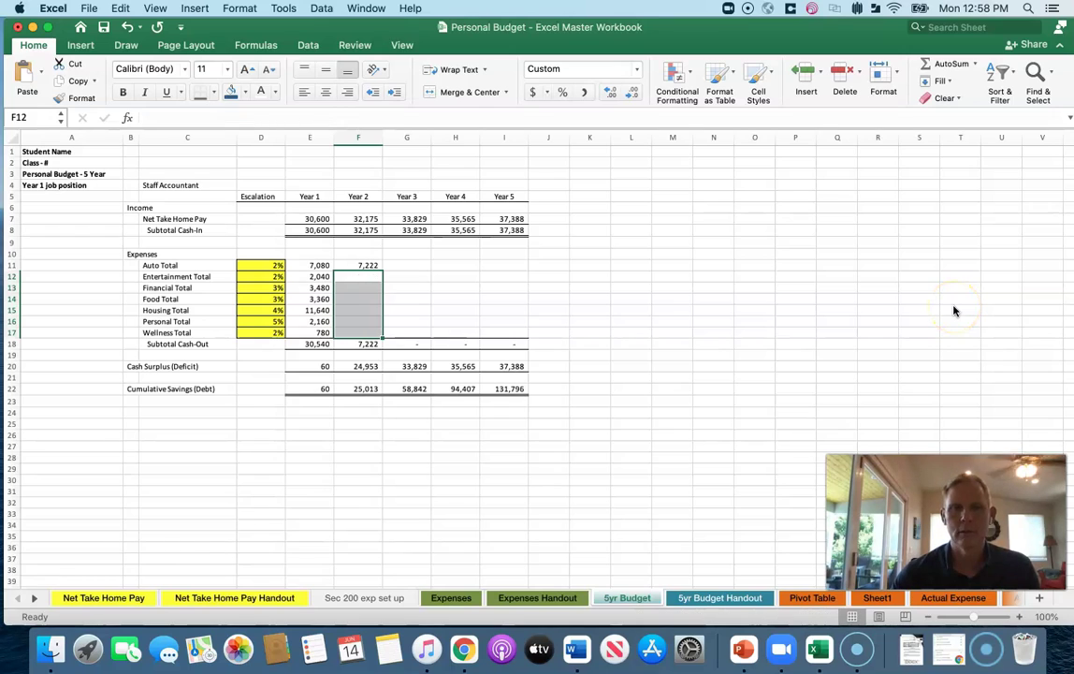
Step: Fill the Year 2 Auto Total formula from F11 across to I11 and down through row 17
click(367, 268)
mouse_move(381, 274)
mouse_down()
mouse_move(485, 314)
mouse_move(500, 340)
mouse_move(506, 329)
mouse_move(517, 336)
mouse_move(511, 356)
mouse_move(541, 503)
mouse_move(496, 342)
mouse_move(521, 342)
mouse_move(495, 322)
mouse_move(523, 332)
mouse_move(373, 267)
mouse_up()
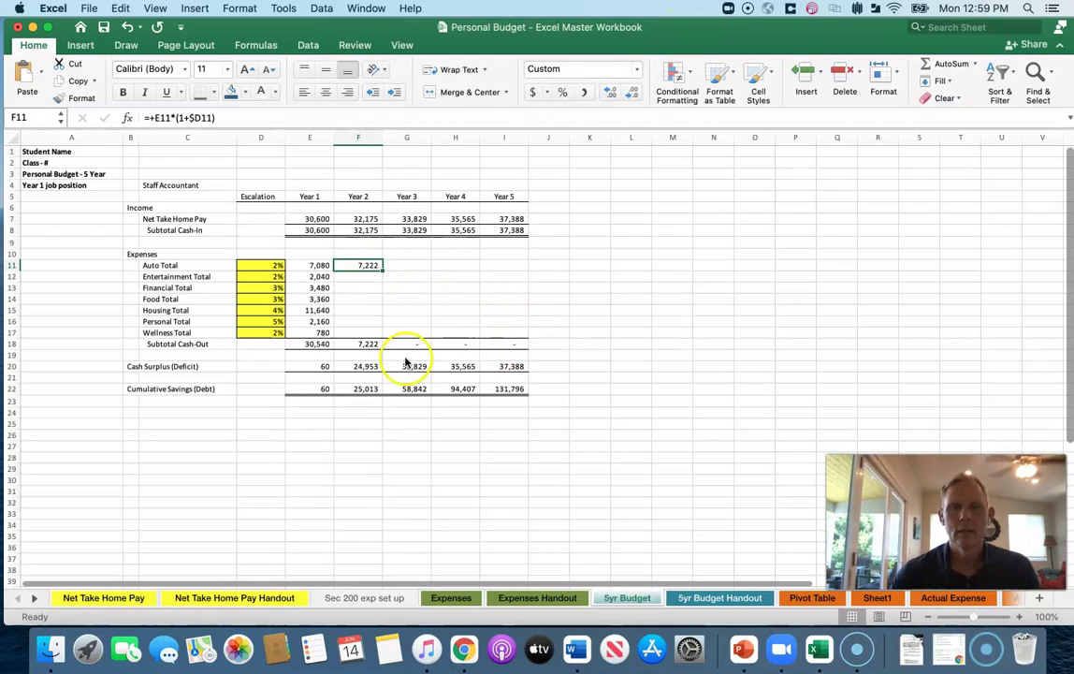
drag(382, 272, 529, 274)
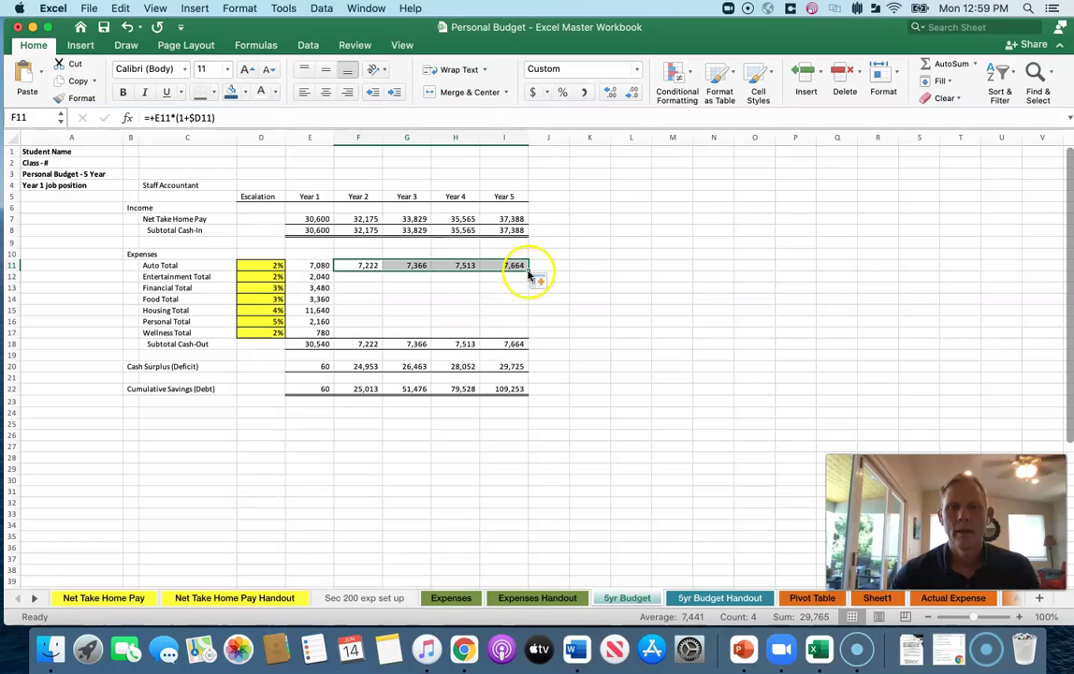
drag(529, 272, 533, 337)
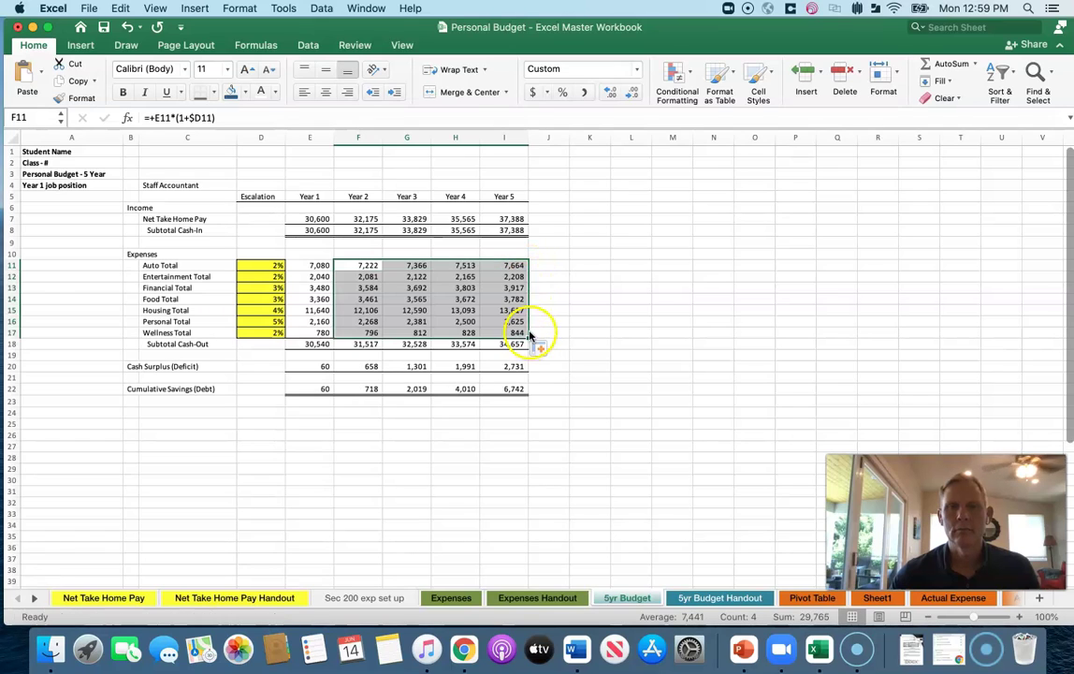
click(709, 321)
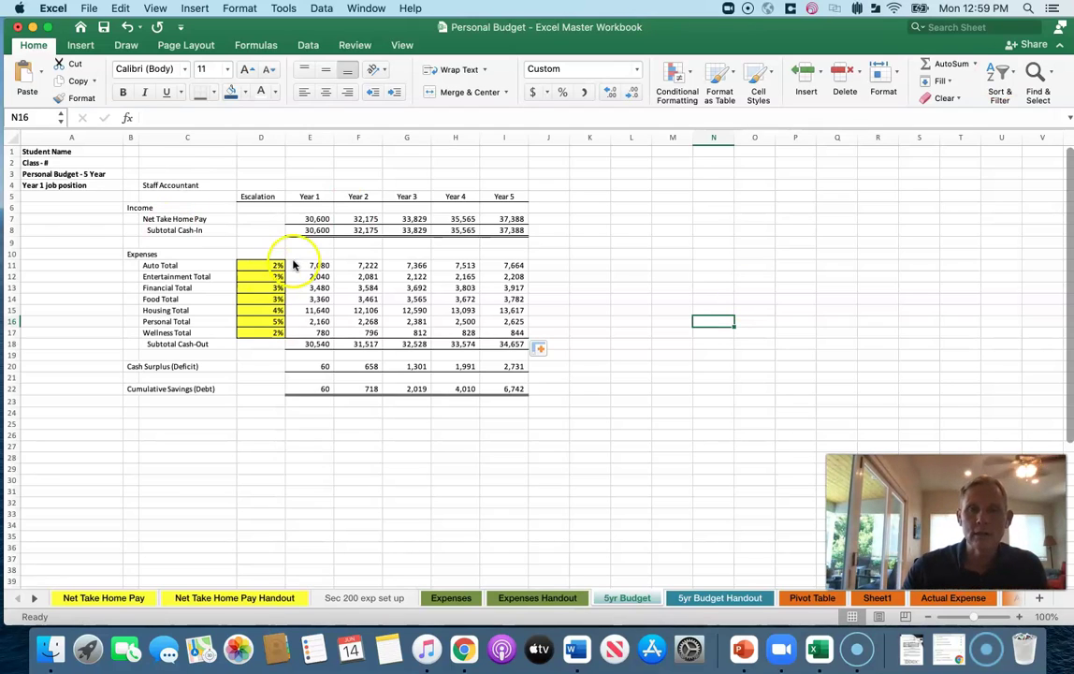
Step: Check the escalation formulas in F11 and the Year 5 Personal Total cell I16 for their references to the Escalation column
click(360, 267)
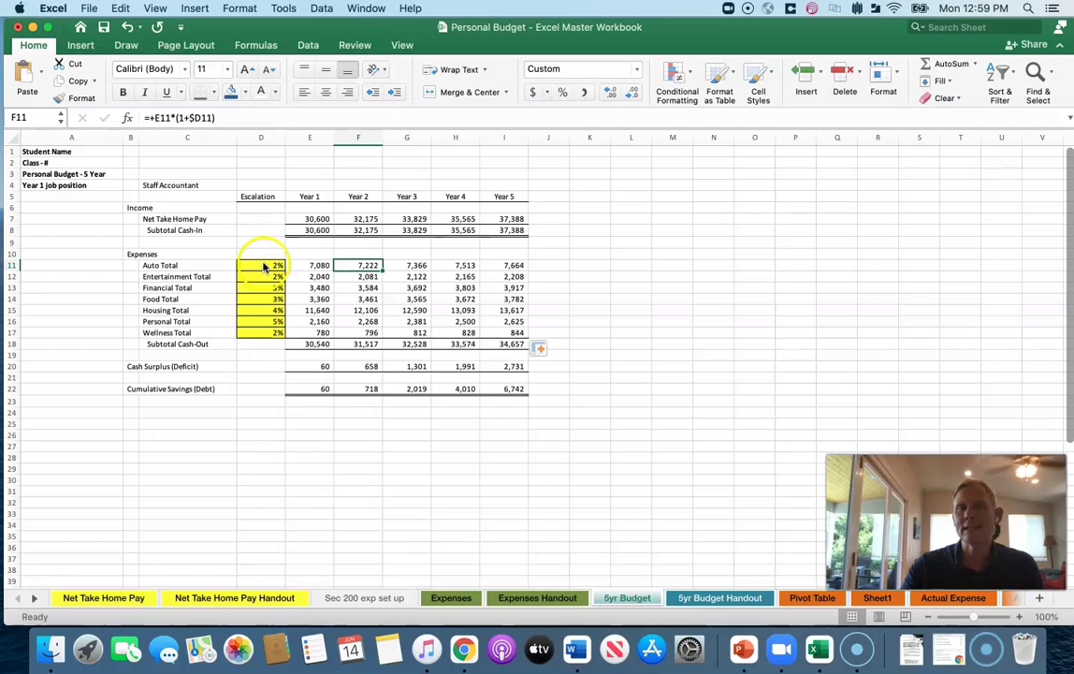
click(617, 266)
click(367, 267)
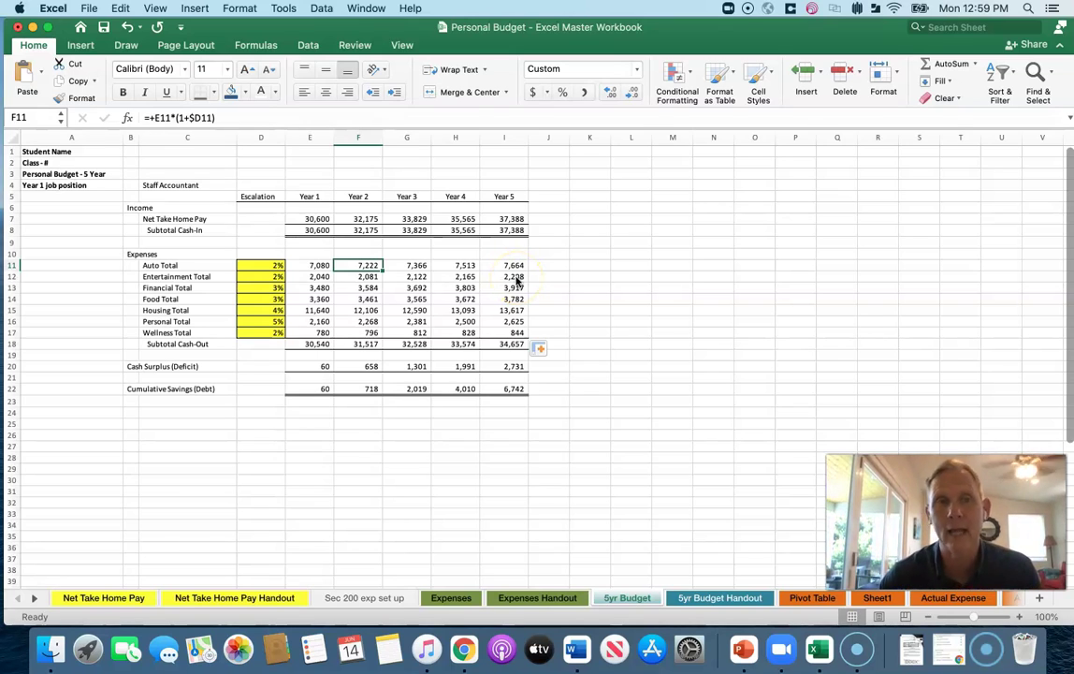
click(511, 333)
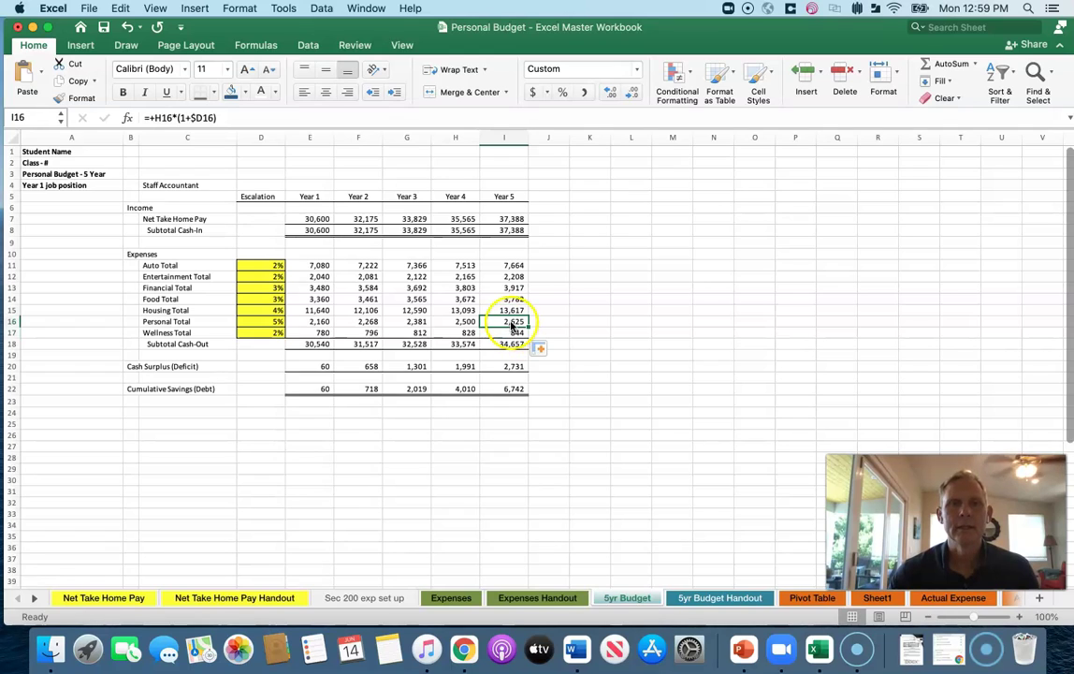
click(469, 335)
click(711, 310)
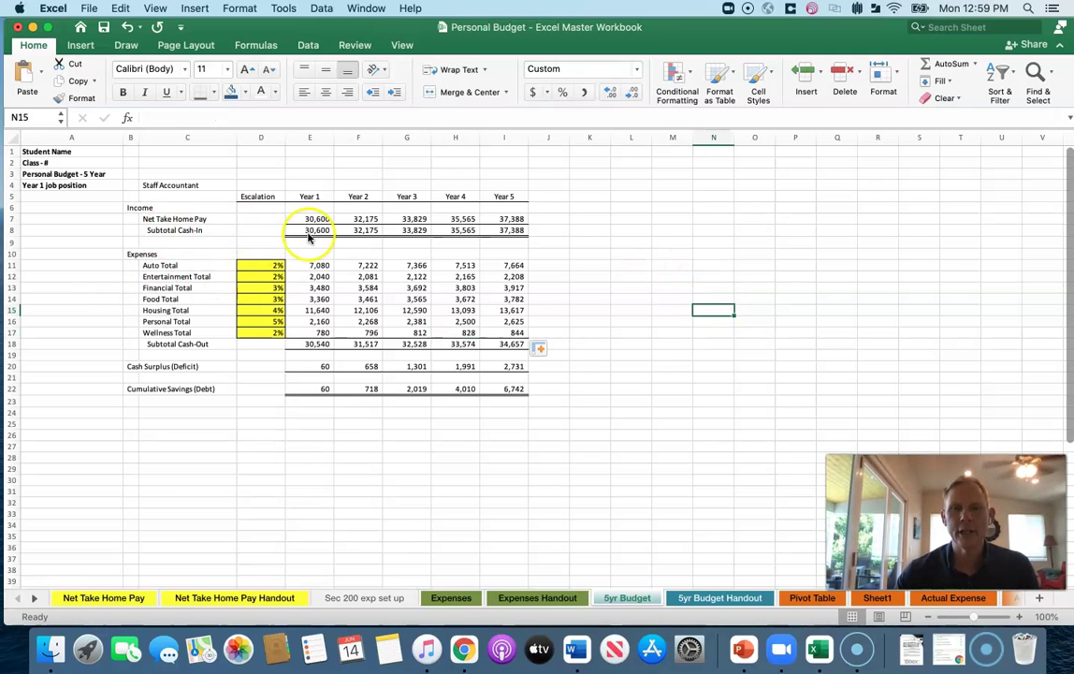
Step: Clear the Subtotal Cash-Out row E18:I18 and total the Year 1 expenses in E18 with =SUM(E11:E17)
click(312, 345)
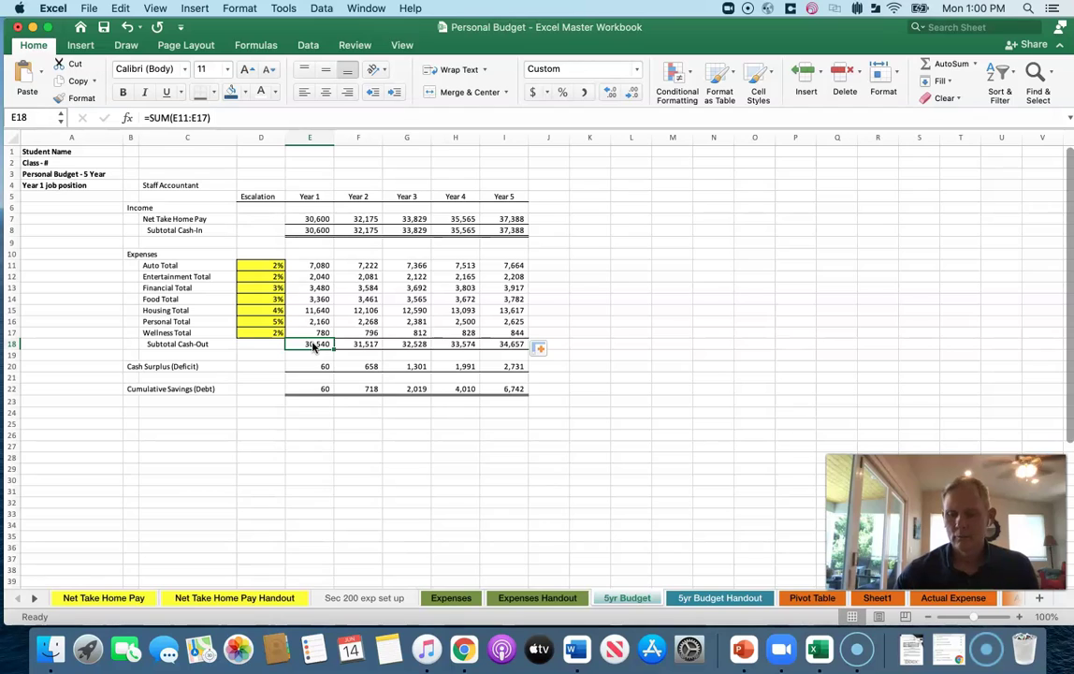
drag(335, 348, 508, 345)
click(946, 338)
click(295, 346)
text(=sum)
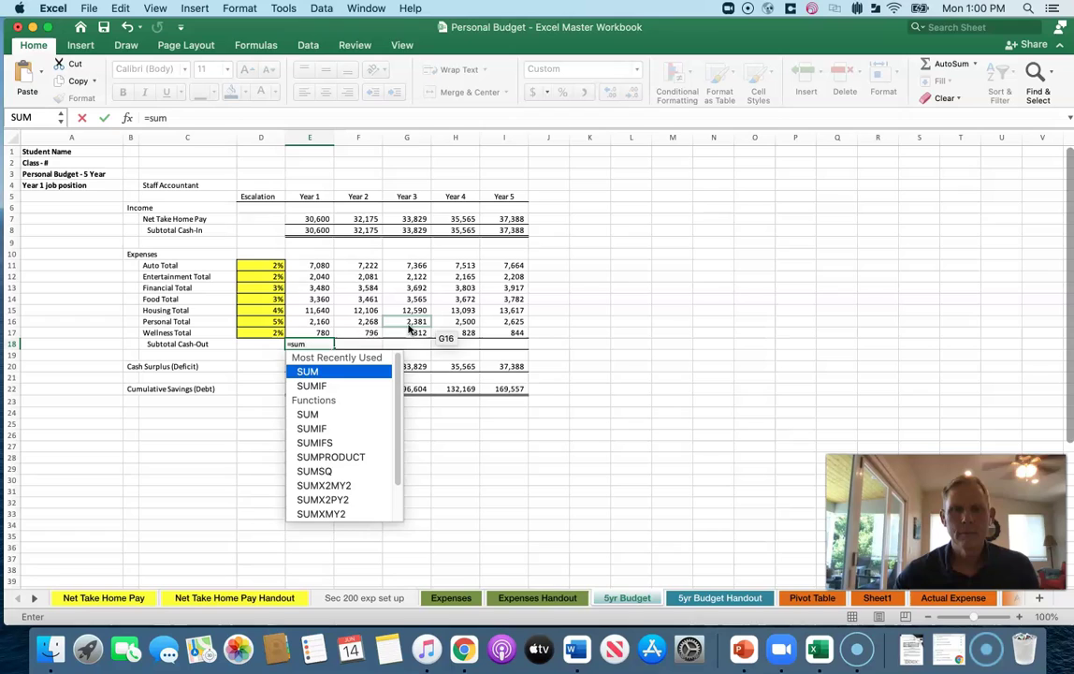
double_click(323, 372)
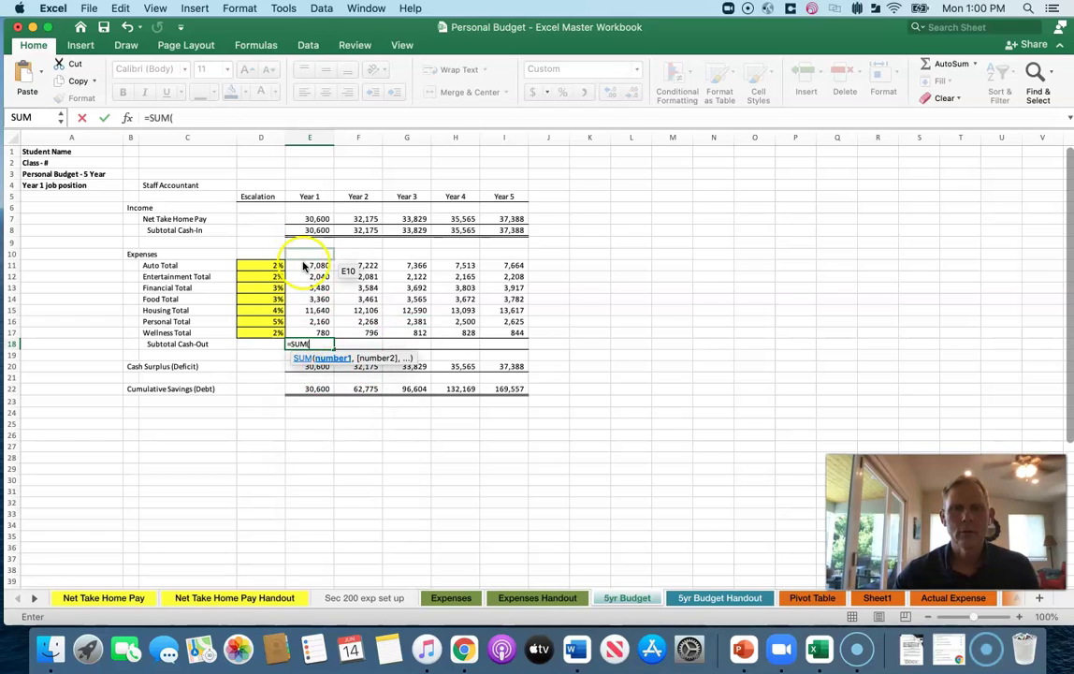
drag(309, 267, 301, 333)
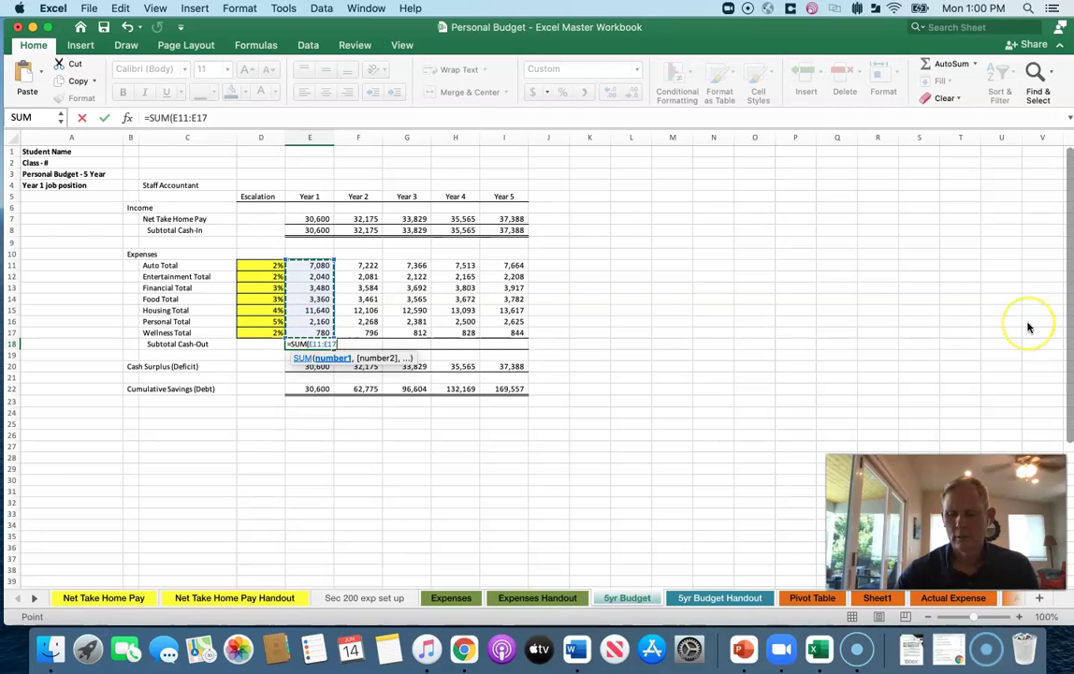
key(Return)
click(868, 346)
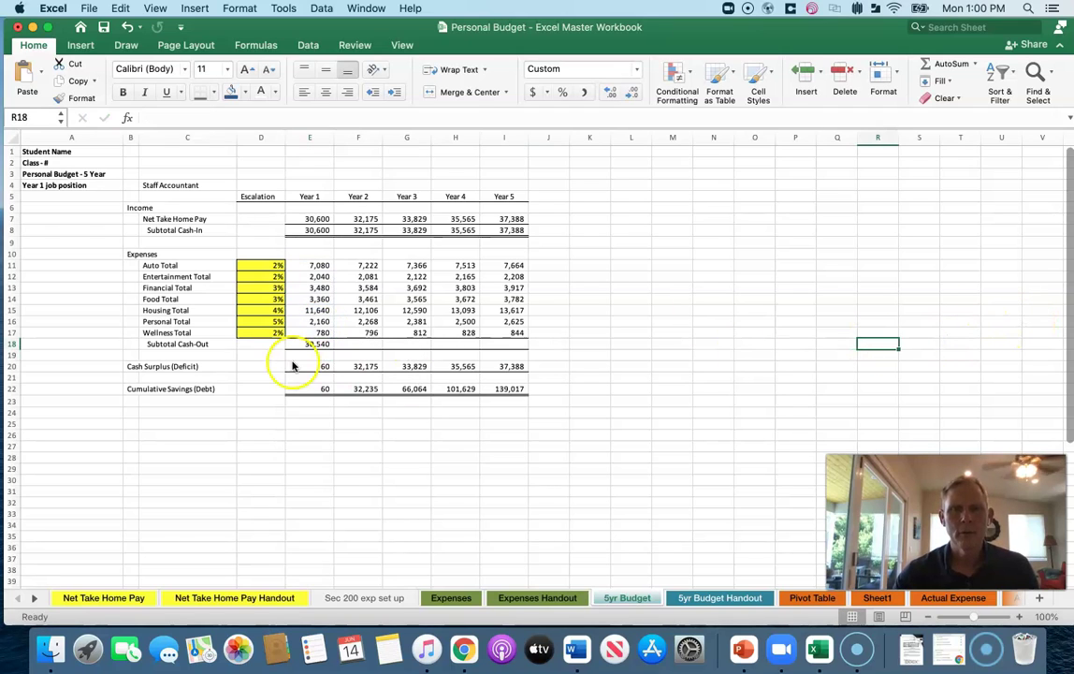
Step: Fill the Subtotal Cash-Out formula from E18 across to Year 5 in I18
click(319, 344)
drag(333, 350, 537, 358)
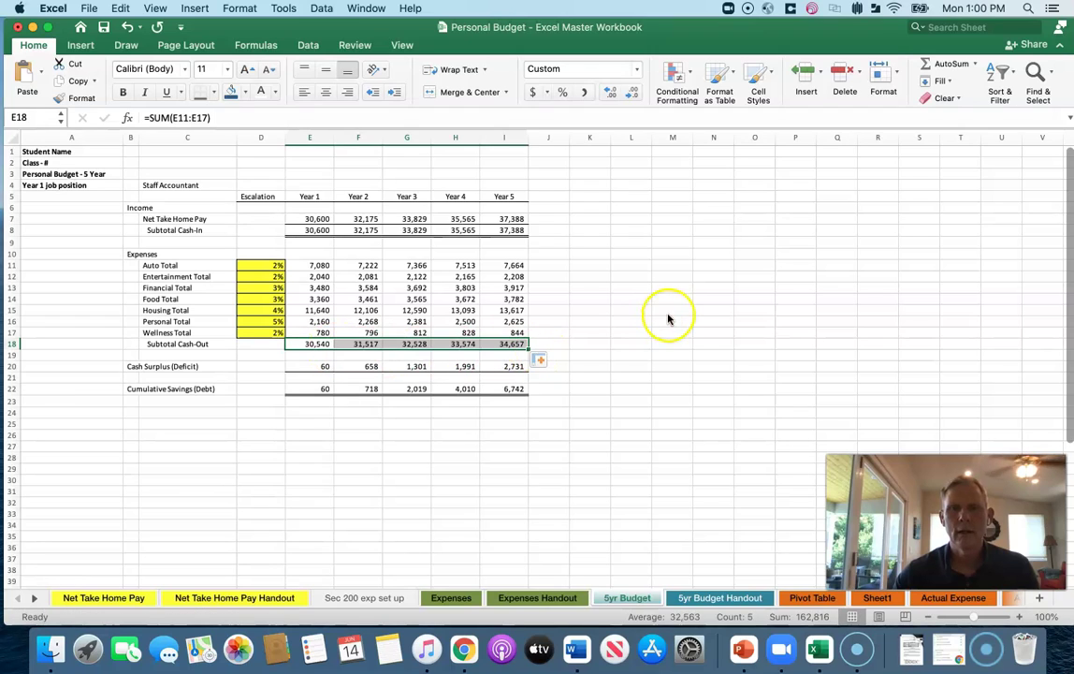
click(671, 316)
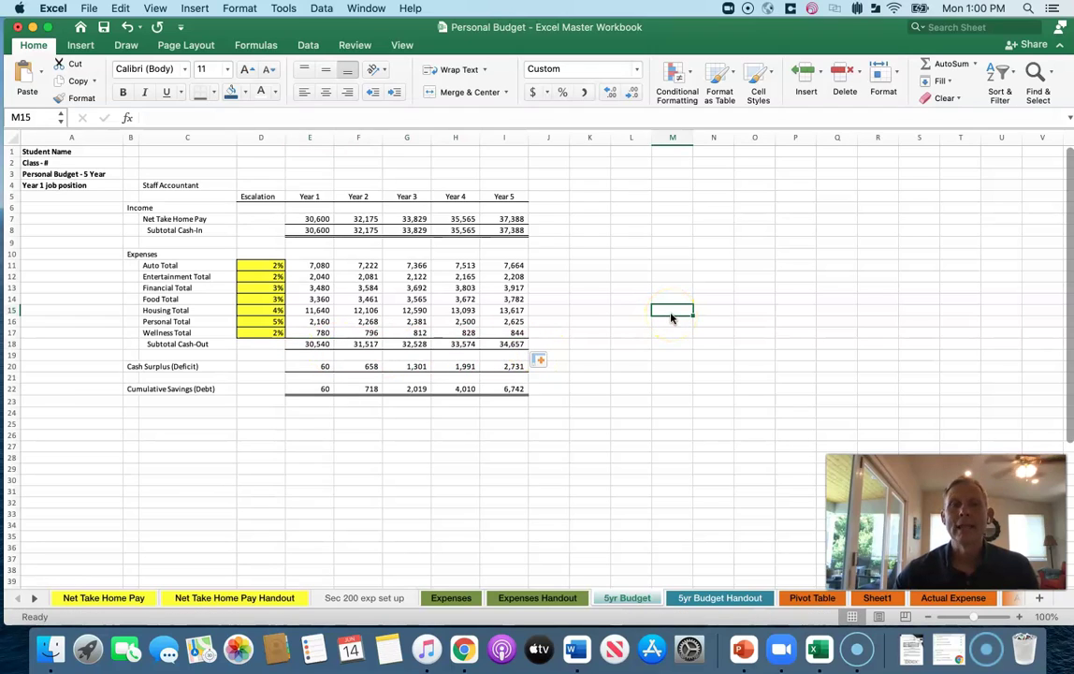
Step: Apply a double bottom border to the Subtotal Cash-Out cells E18:I18
drag(320, 345, 513, 350)
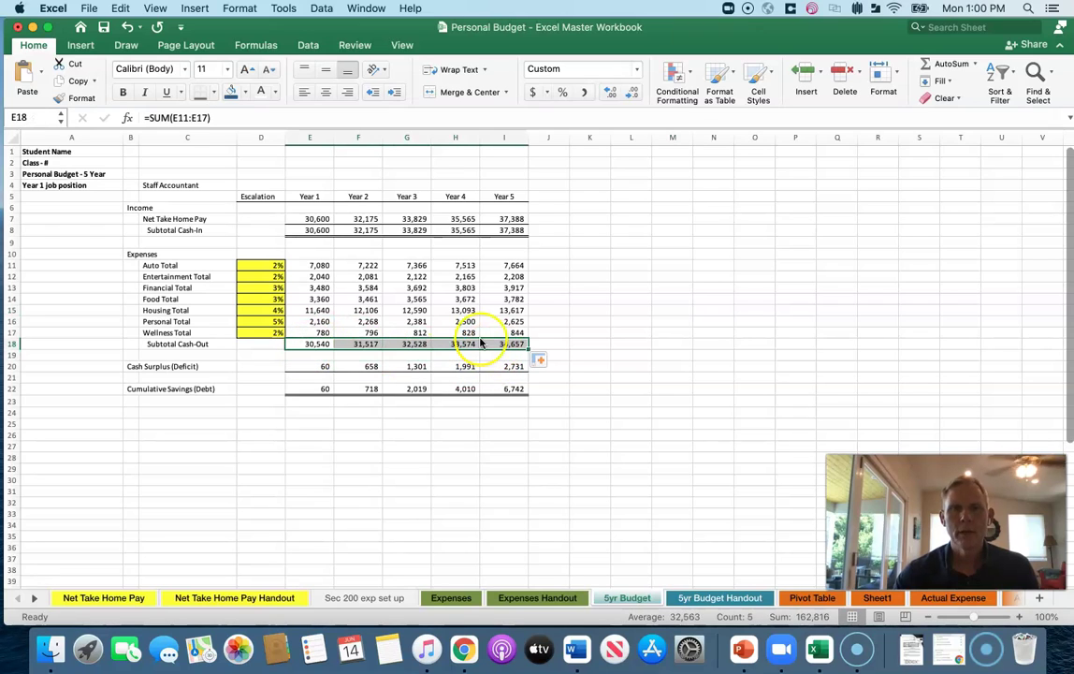
click(201, 93)
click(622, 321)
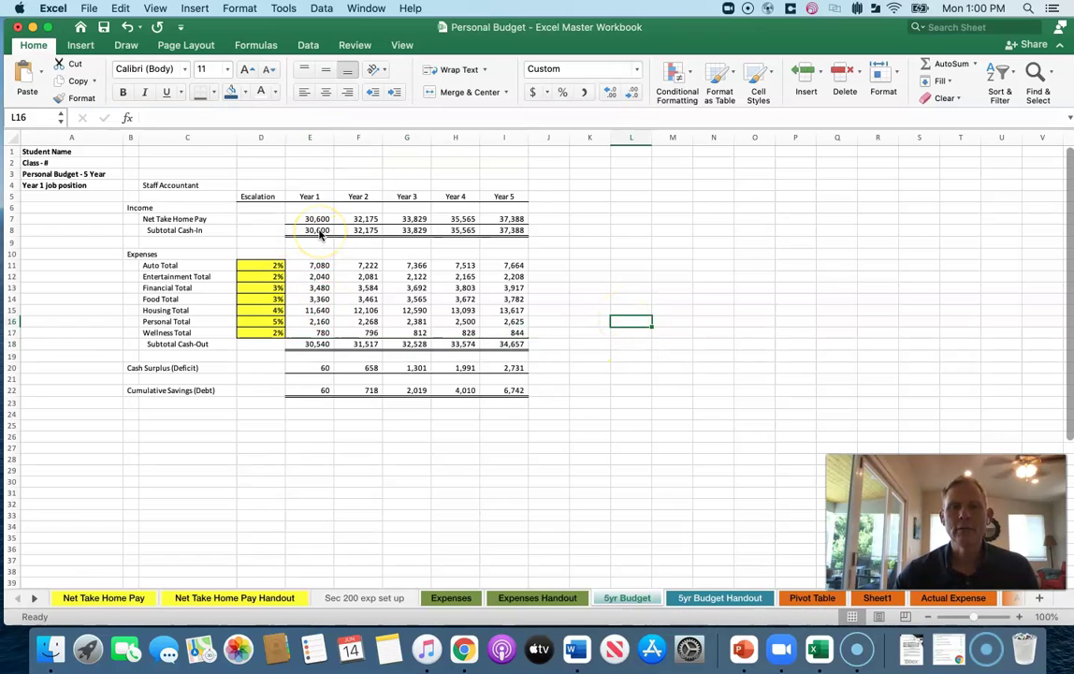
Step: Clear the Year 1 Cash Surplus cell E20 and enter =+E8-E18 to subtract Subtotal Cash-Out from Subtotal Cash-In
click(319, 372)
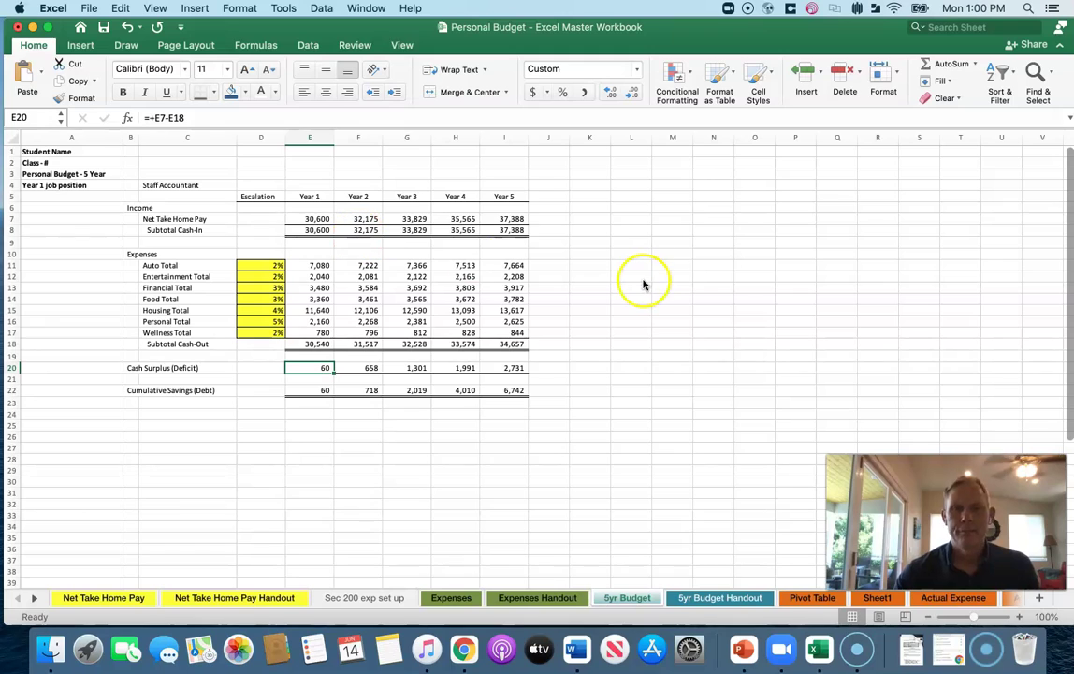
drag(366, 362, 511, 391)
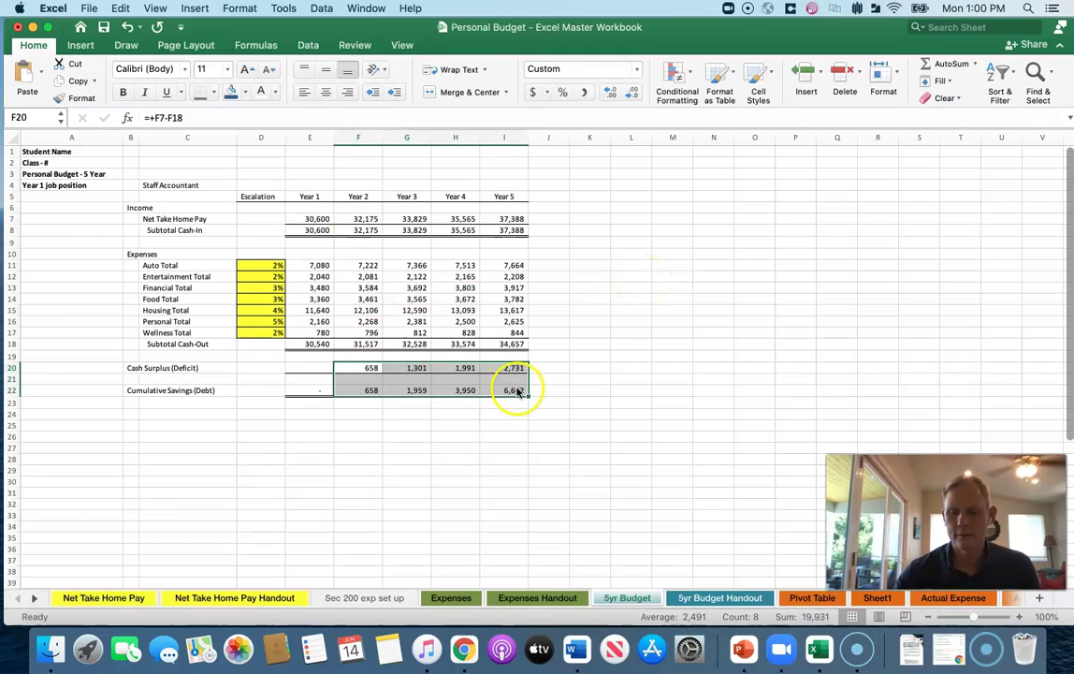
click(625, 368)
click(300, 369)
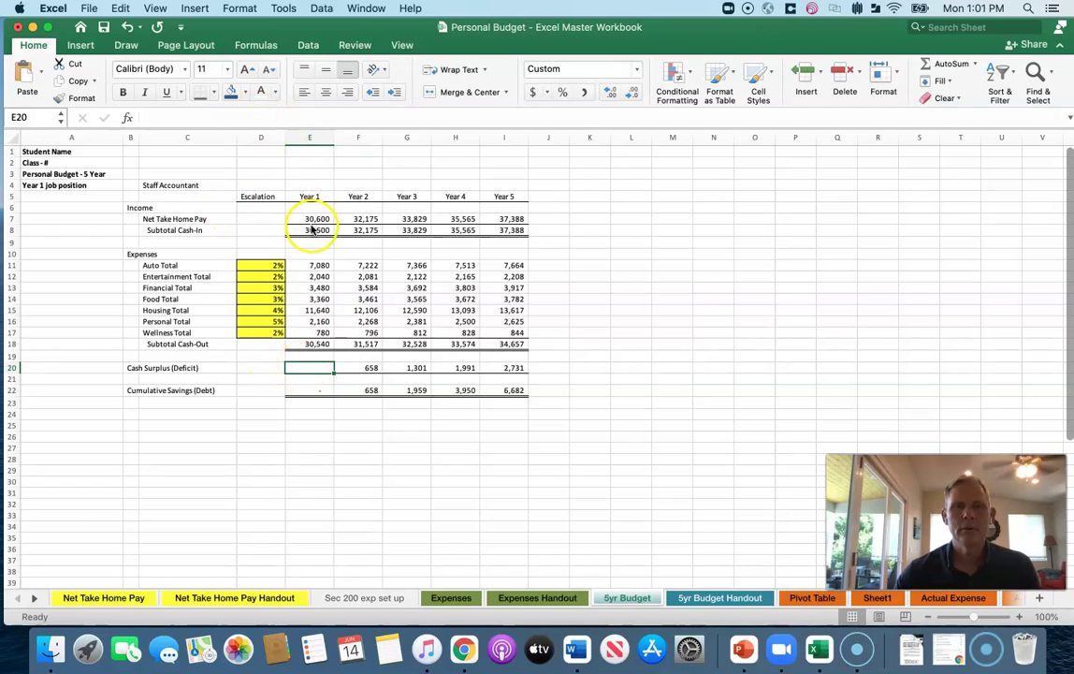
text(=)
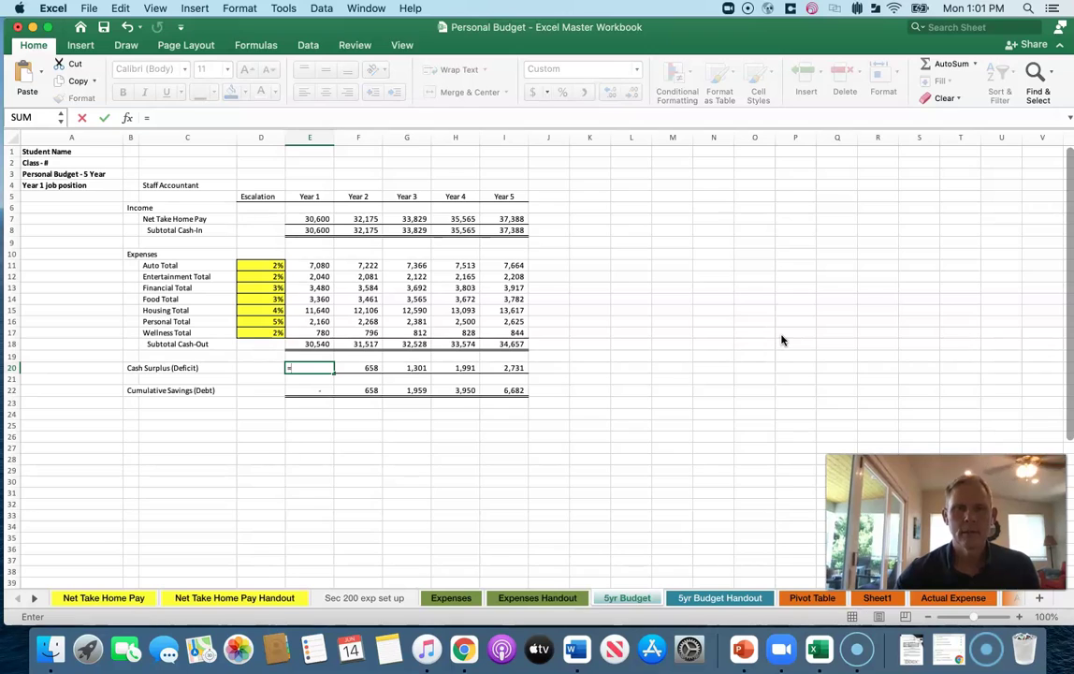
click(316, 235)
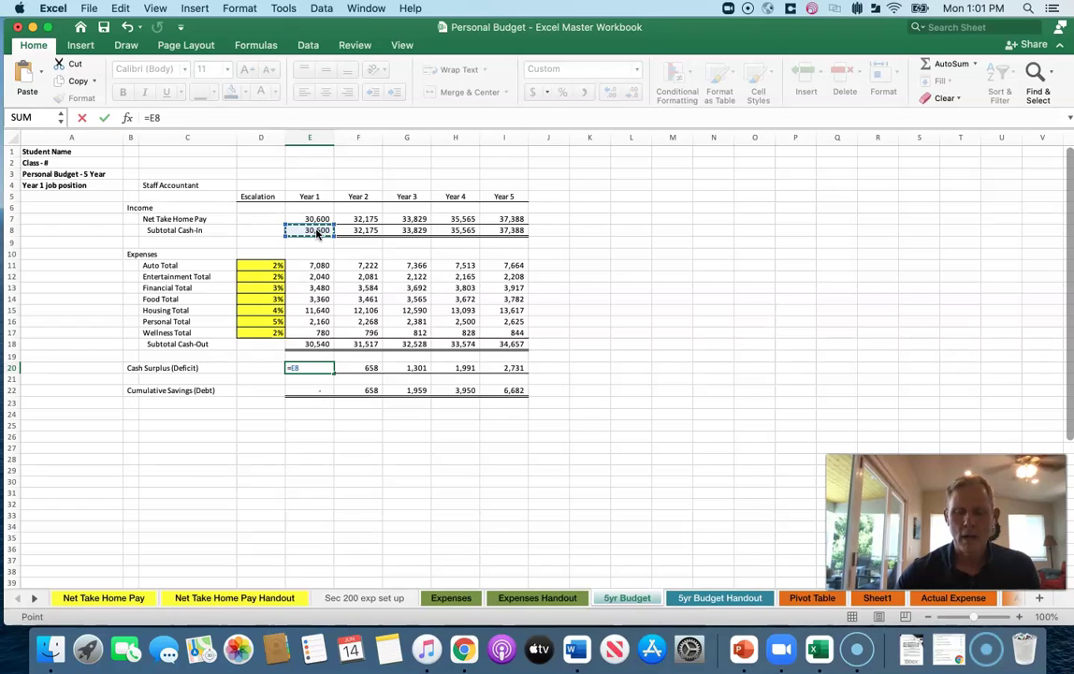
text(-)
click(314, 343)
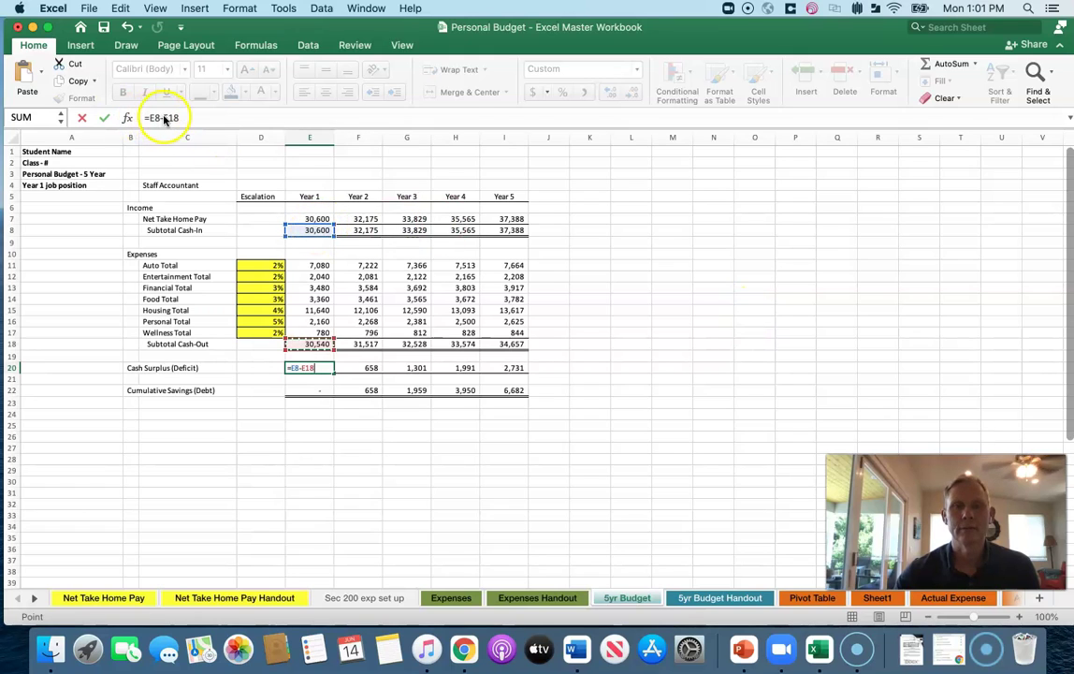
click(148, 117)
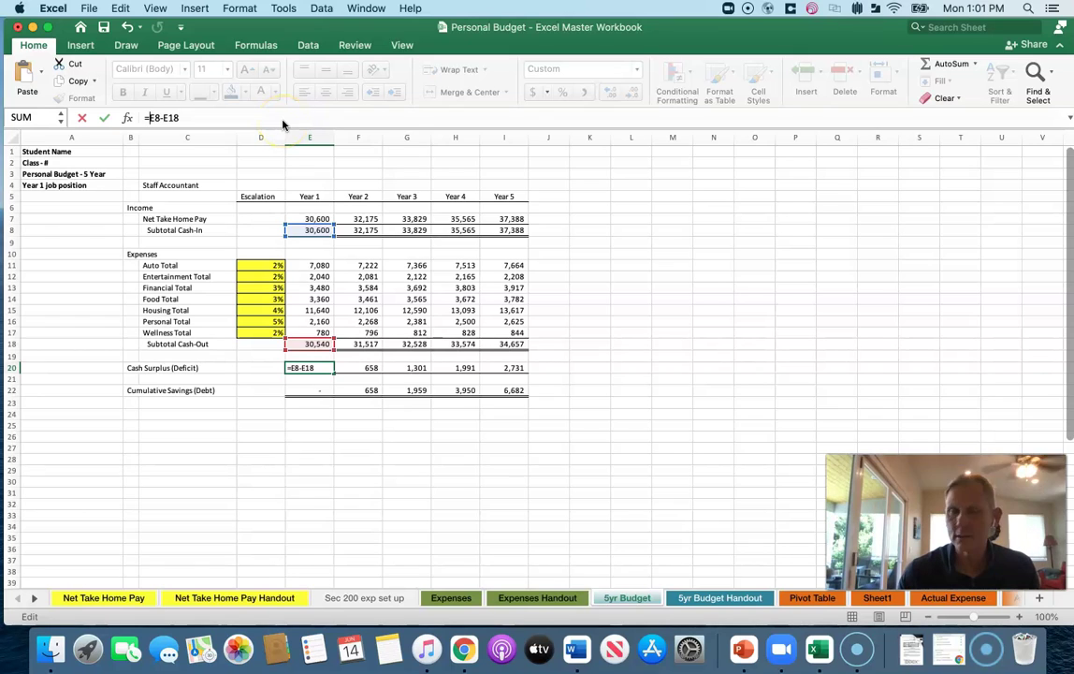
text(+)
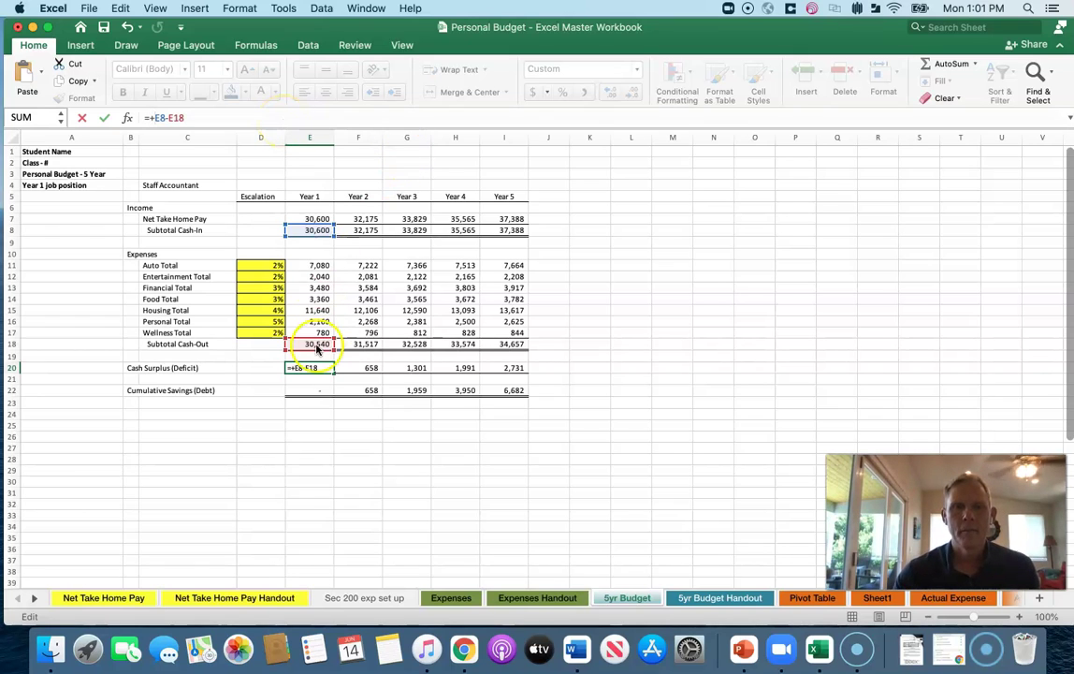
key(Return)
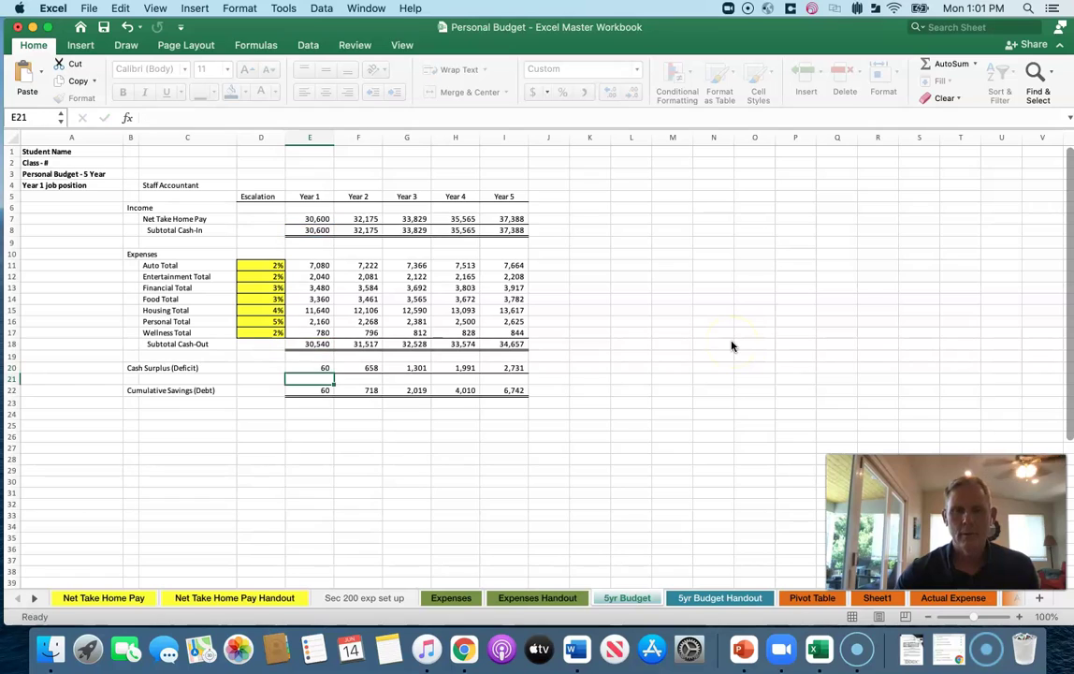
Step: Clear the Cash Surplus cells F20:I20 and fill the formula from E20 across to Year 5 in I20
drag(362, 371, 541, 367)
key(Delete)
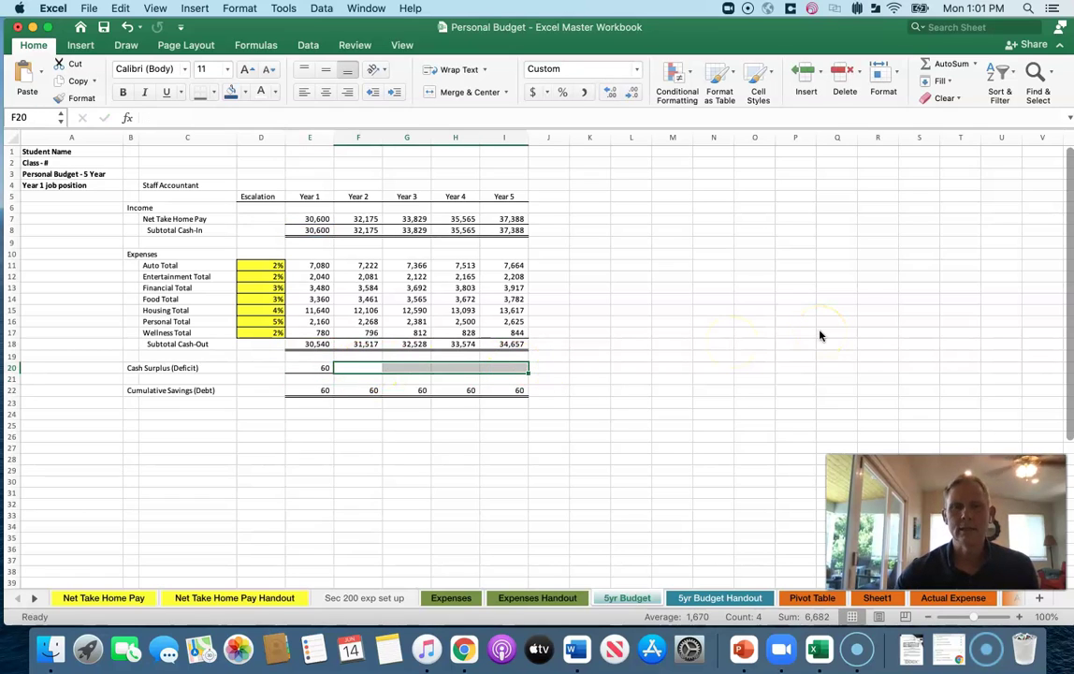
click(322, 372)
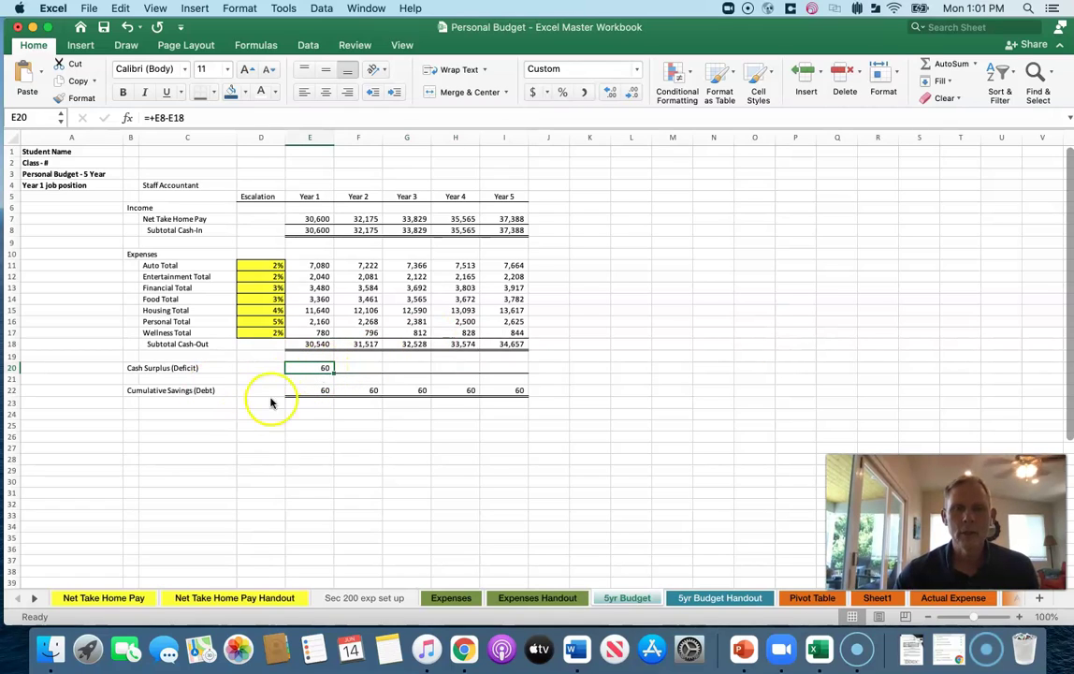
click(302, 393)
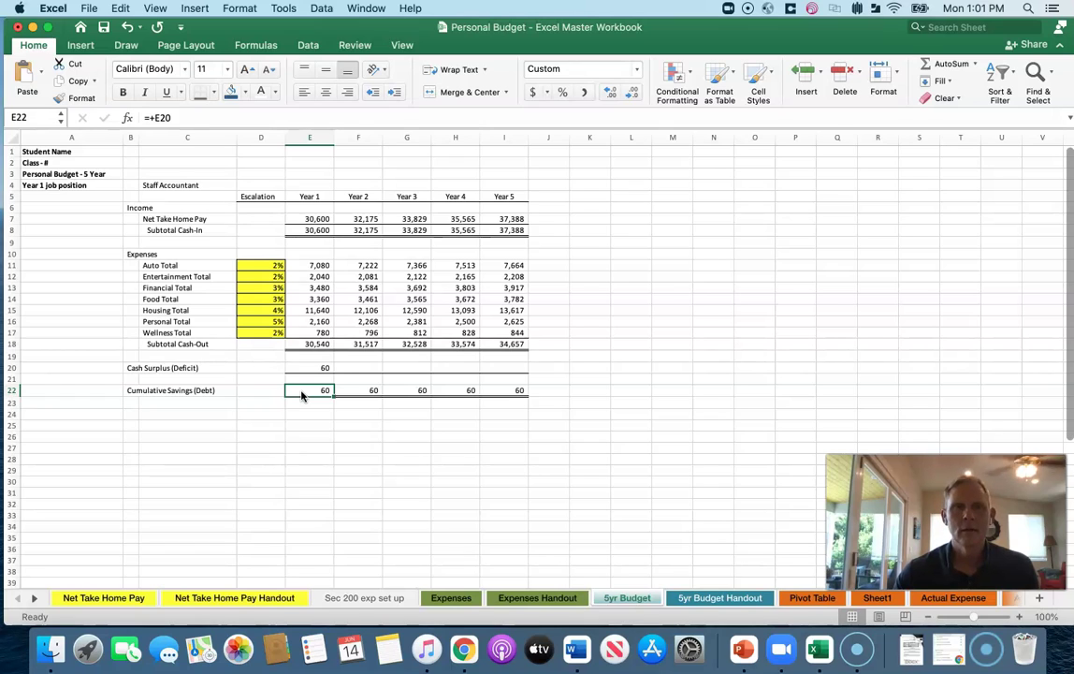
click(321, 368)
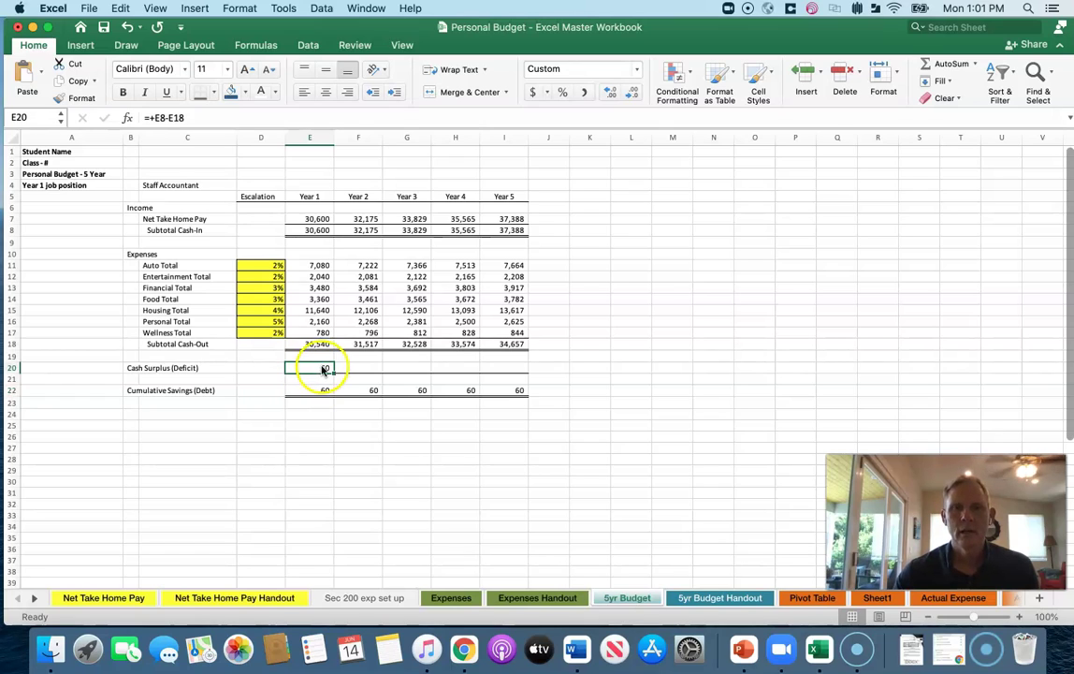
drag(333, 373, 510, 374)
click(603, 371)
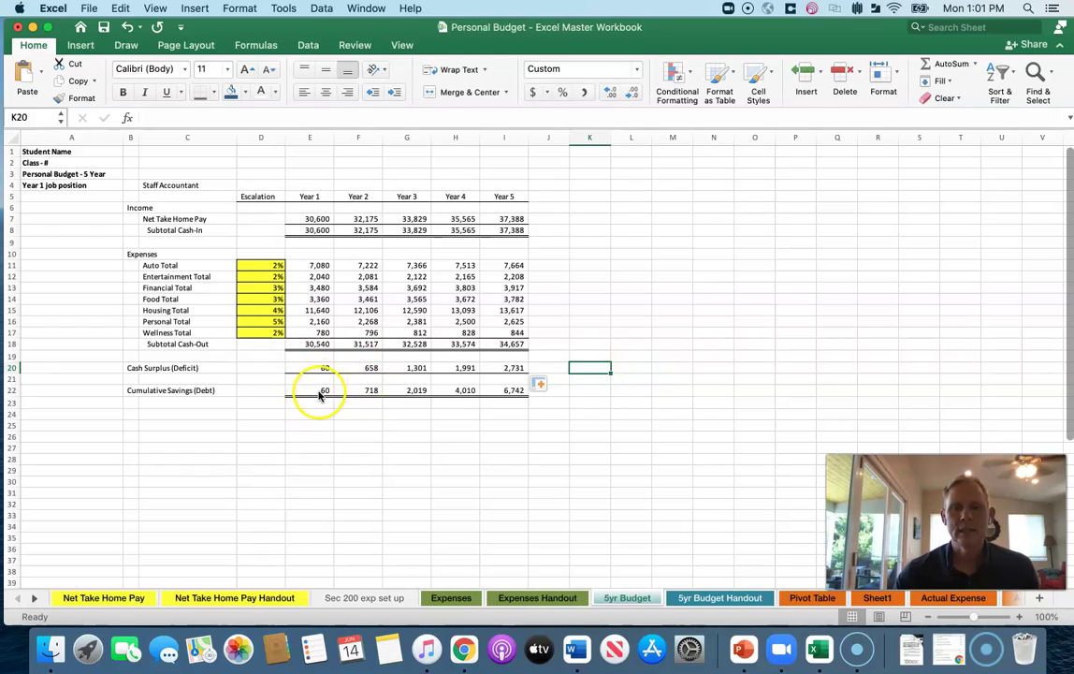
Step: Check how the Cumulative Savings formulas in E22, F22, G22 and I22 add each year's cash surplus to the prior balance
click(353, 392)
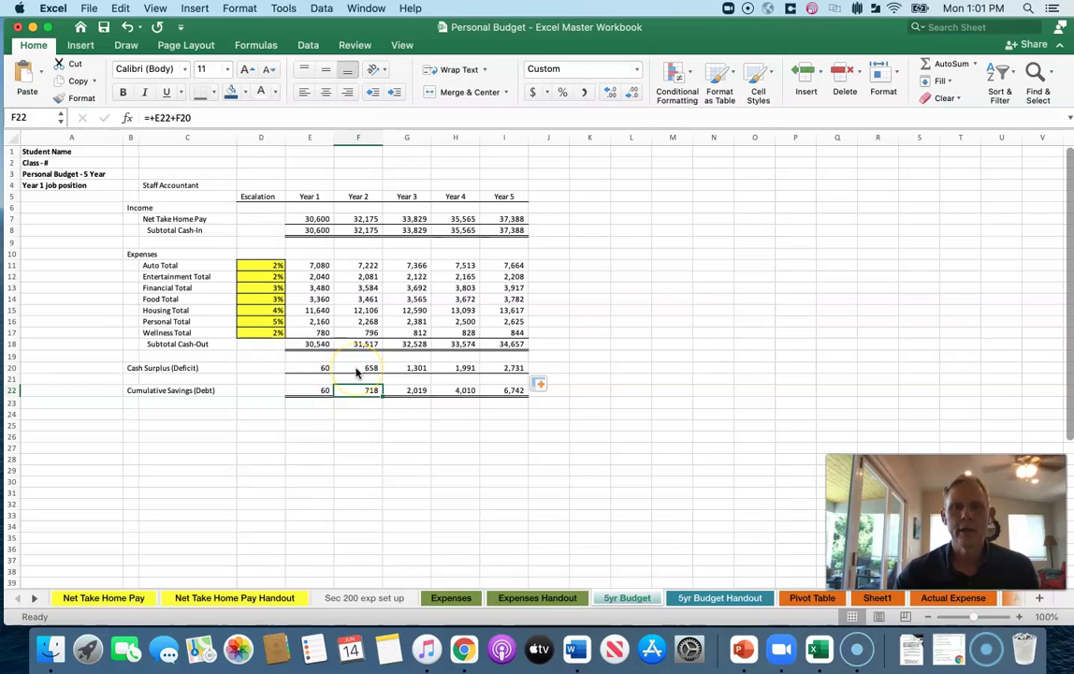
click(318, 394)
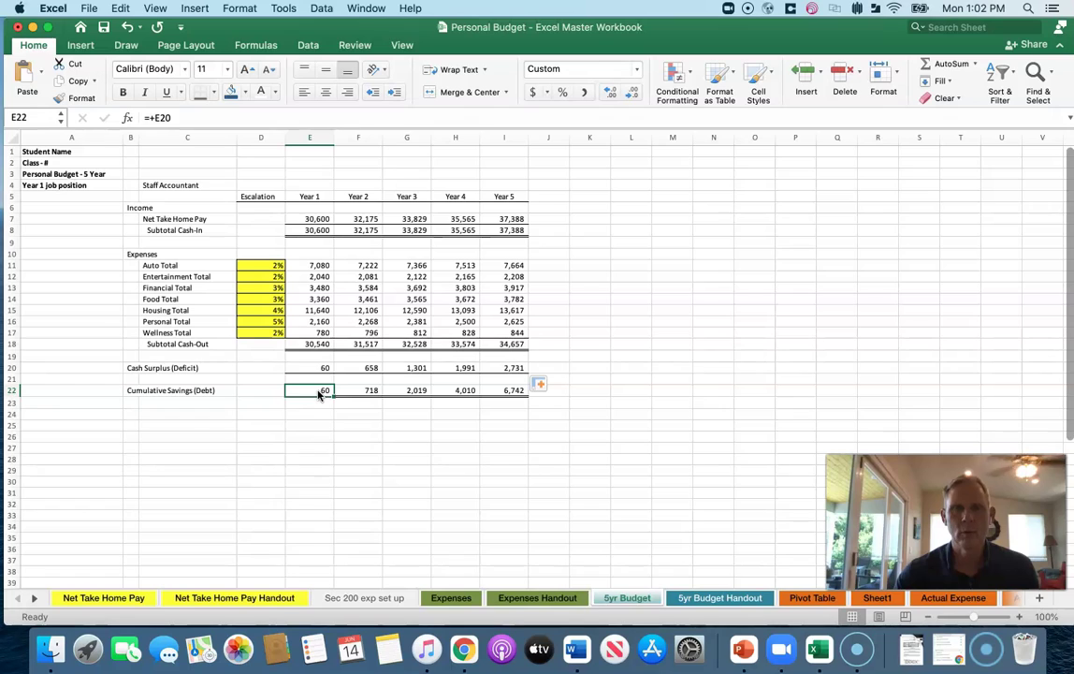
click(361, 369)
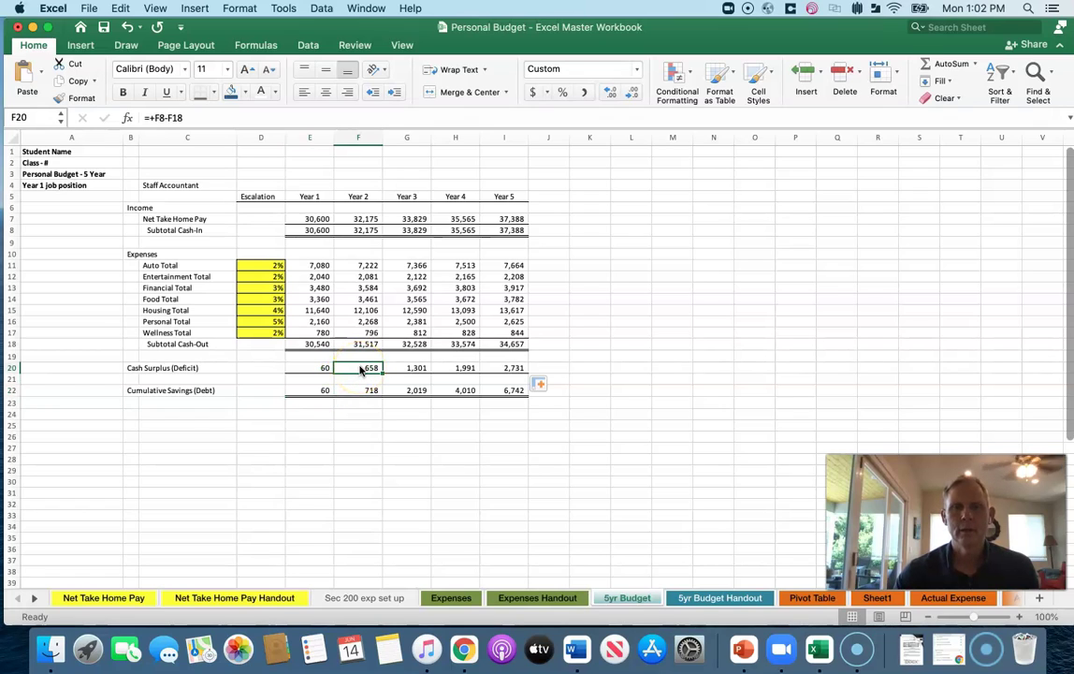
click(361, 394)
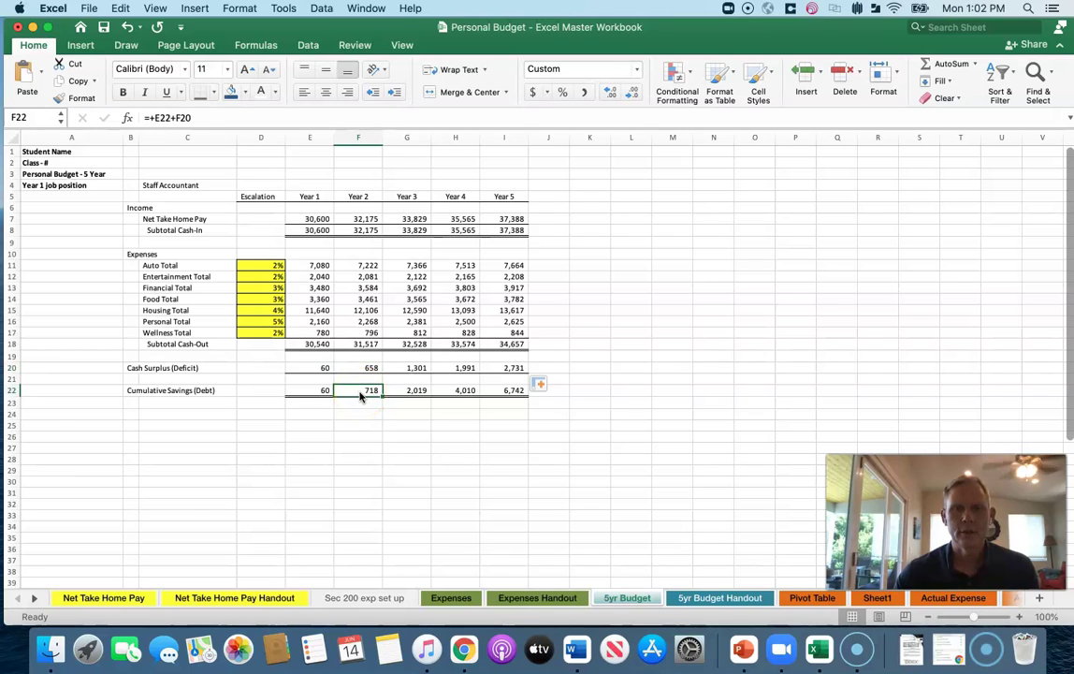
click(417, 368)
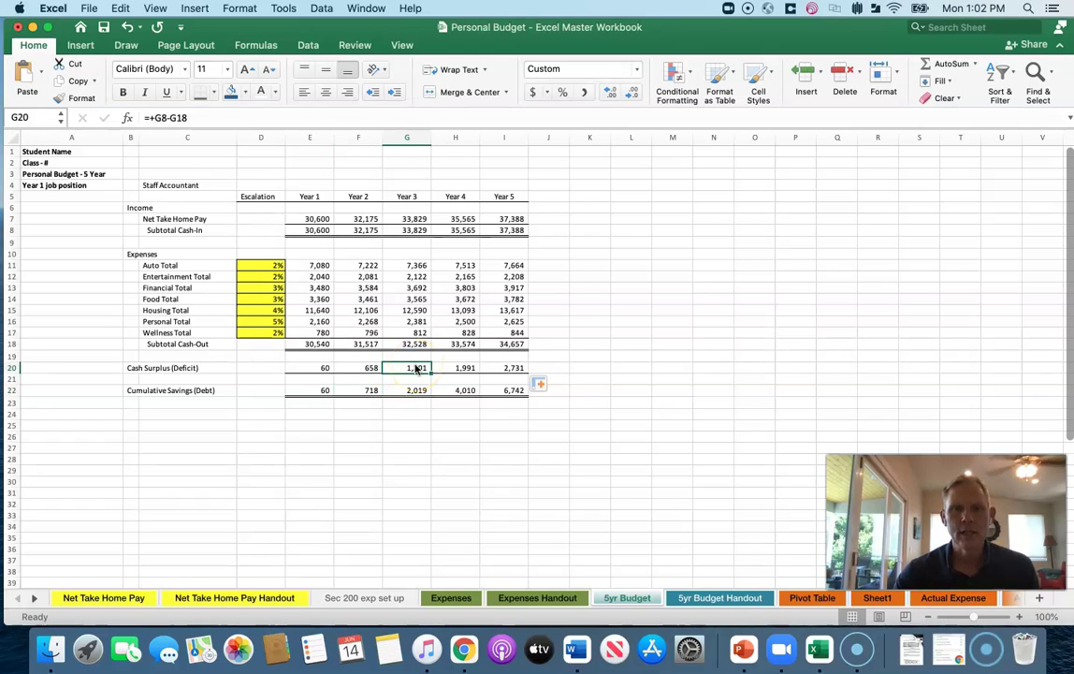
click(417, 392)
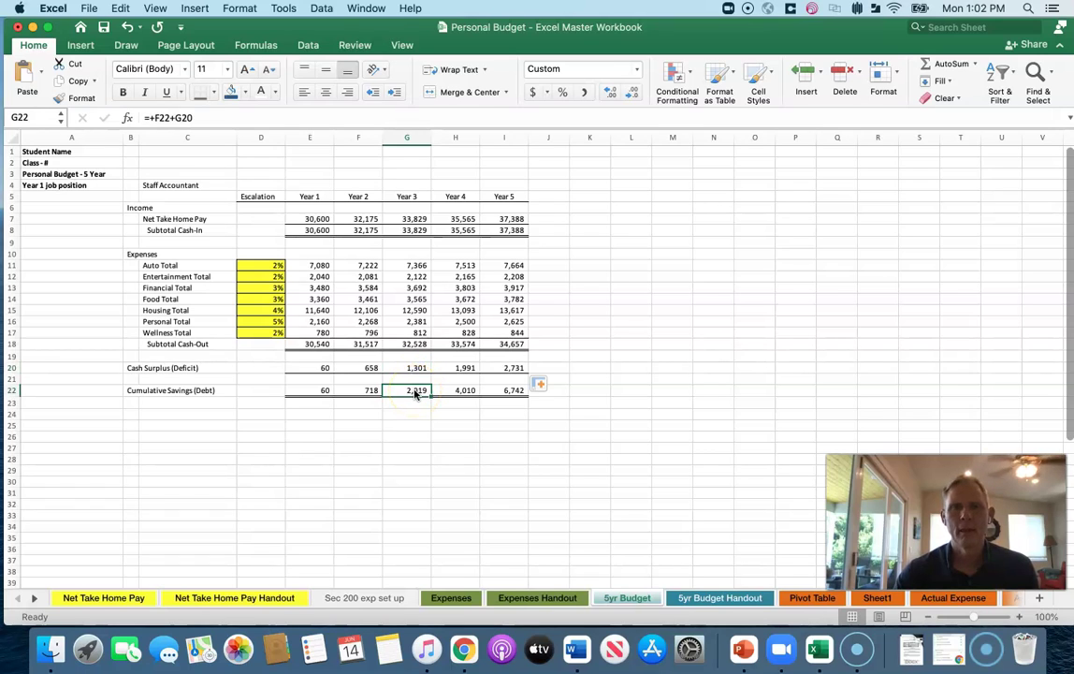
click(510, 392)
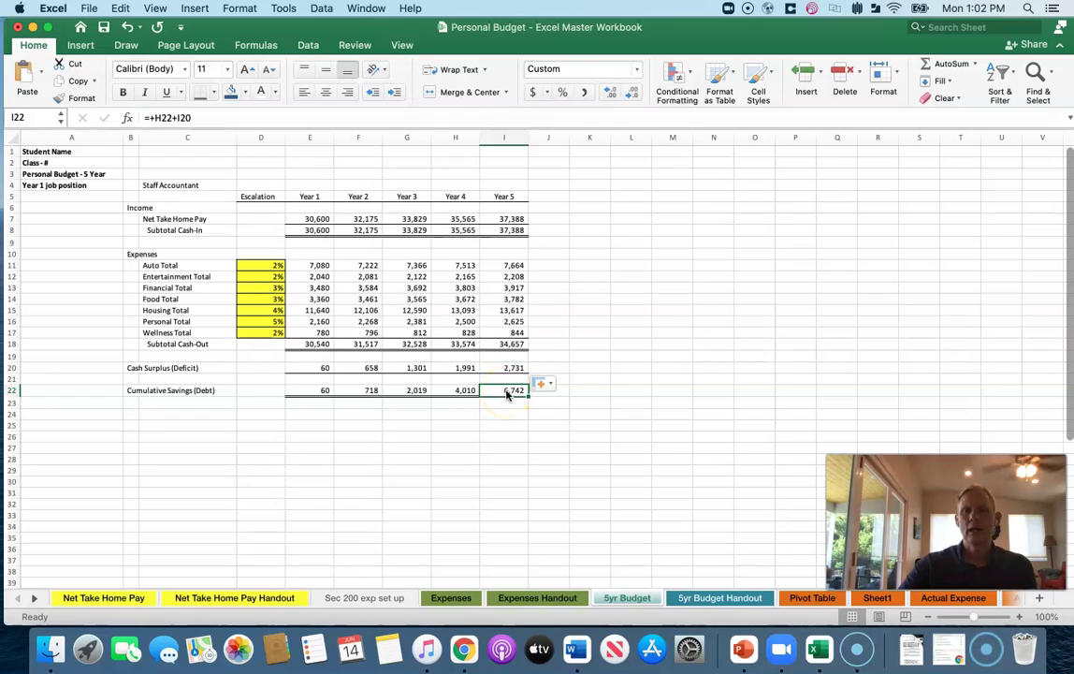
Step: Compare the Net Take Home Pay and Expenses sheets with the linking formulas in E7 and E11 of the 5yr Budget sheet
click(120, 597)
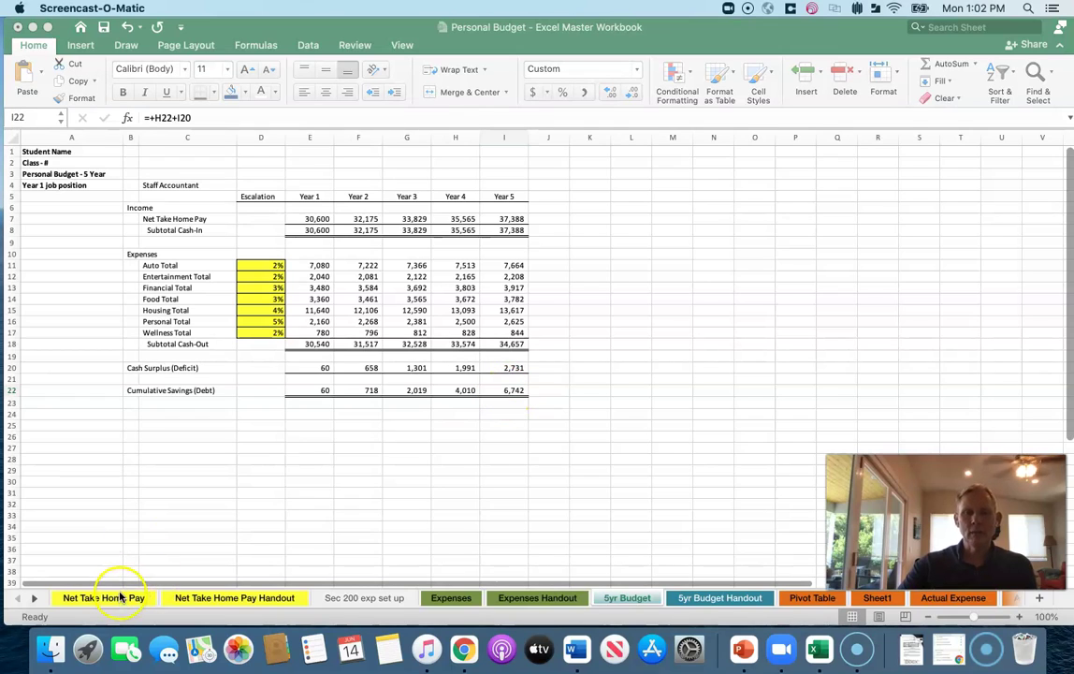
click(136, 597)
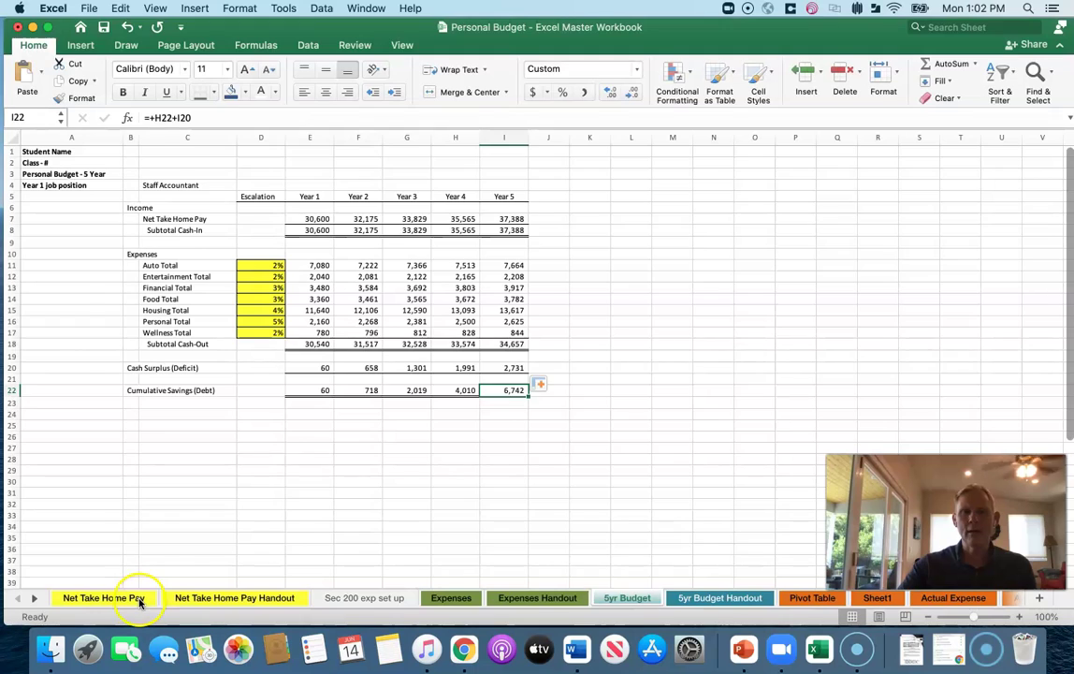
click(138, 599)
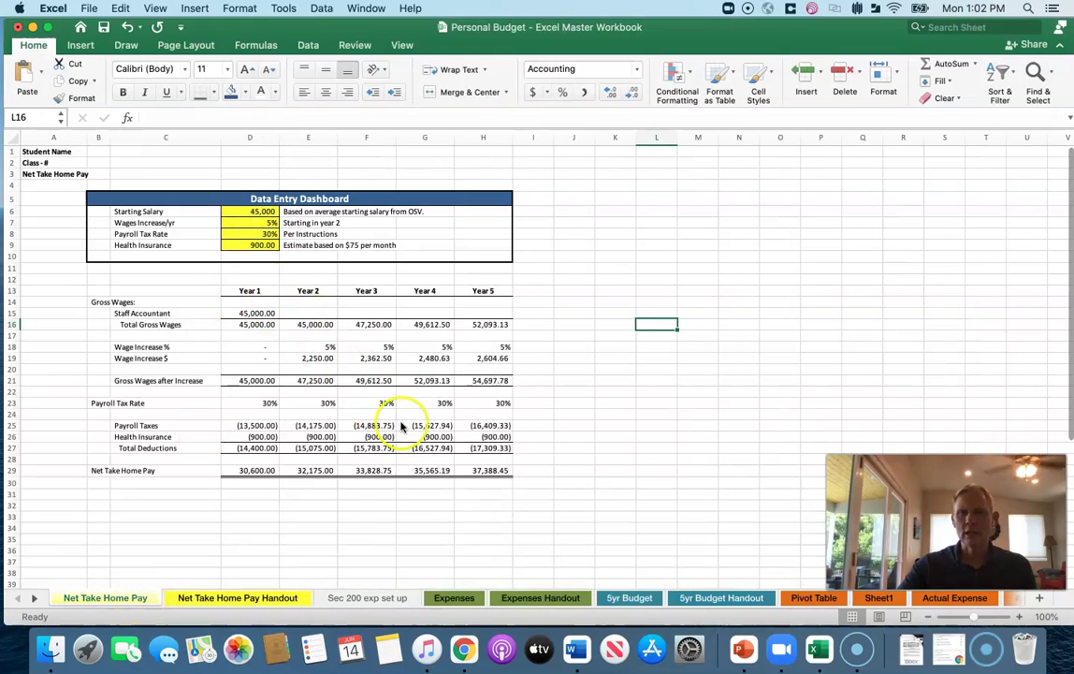
click(640, 599)
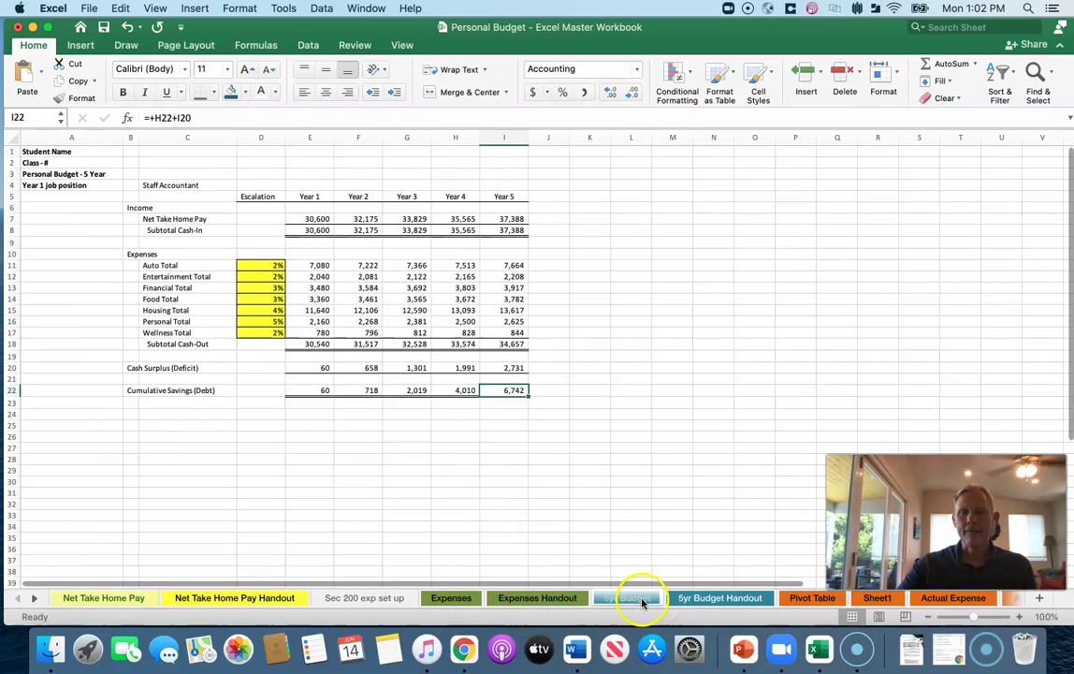
click(314, 219)
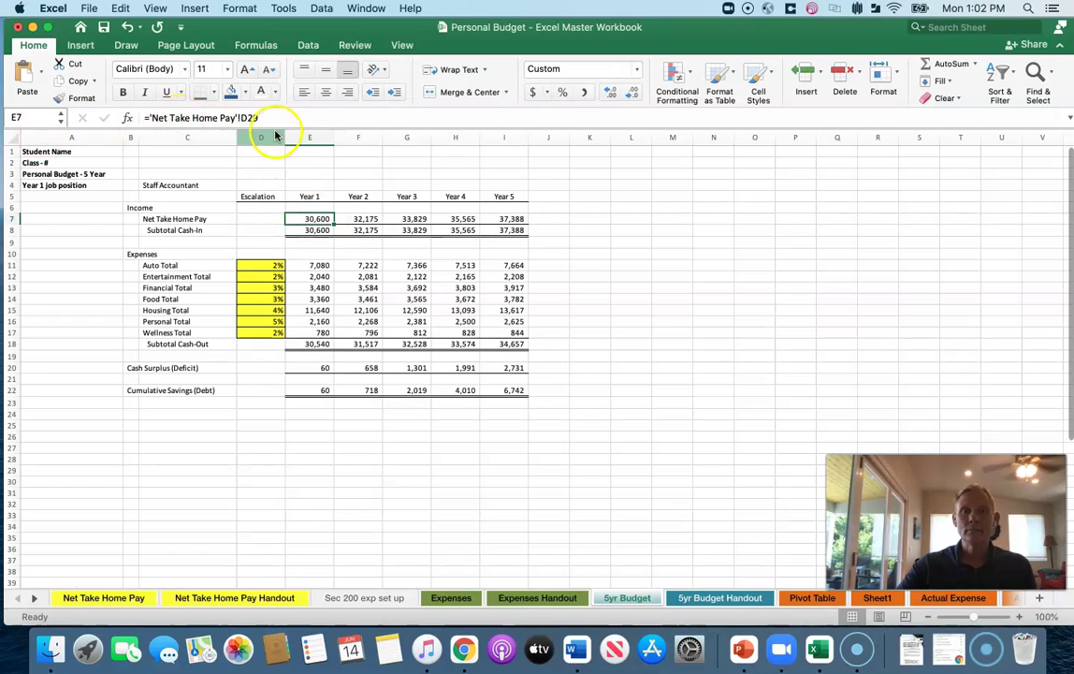
click(456, 600)
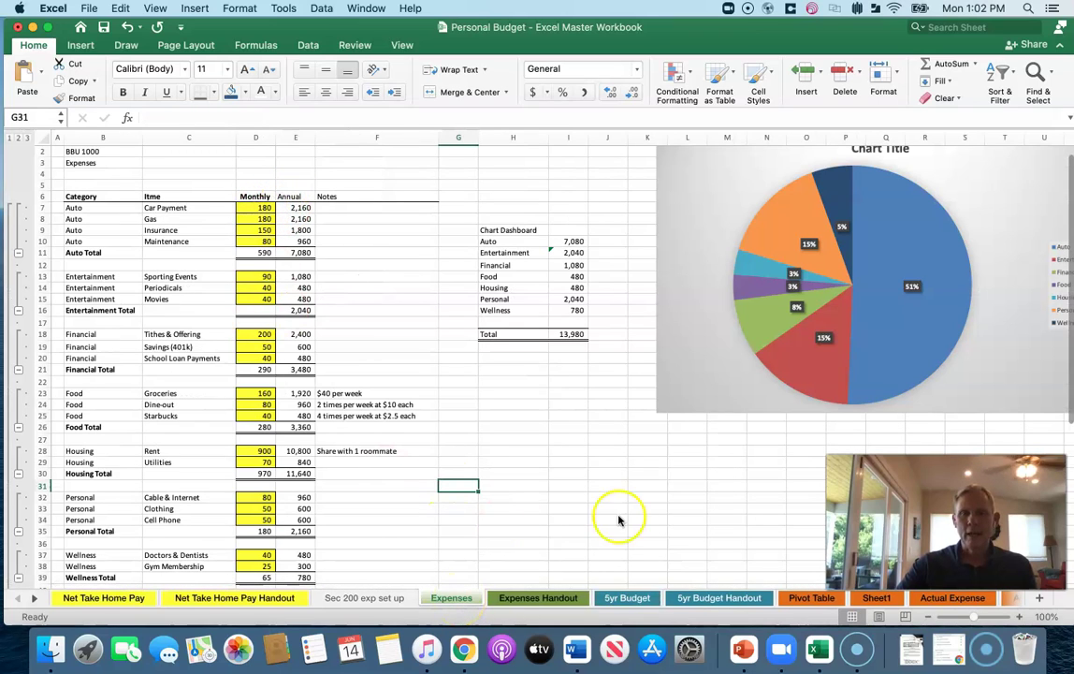
click(627, 598)
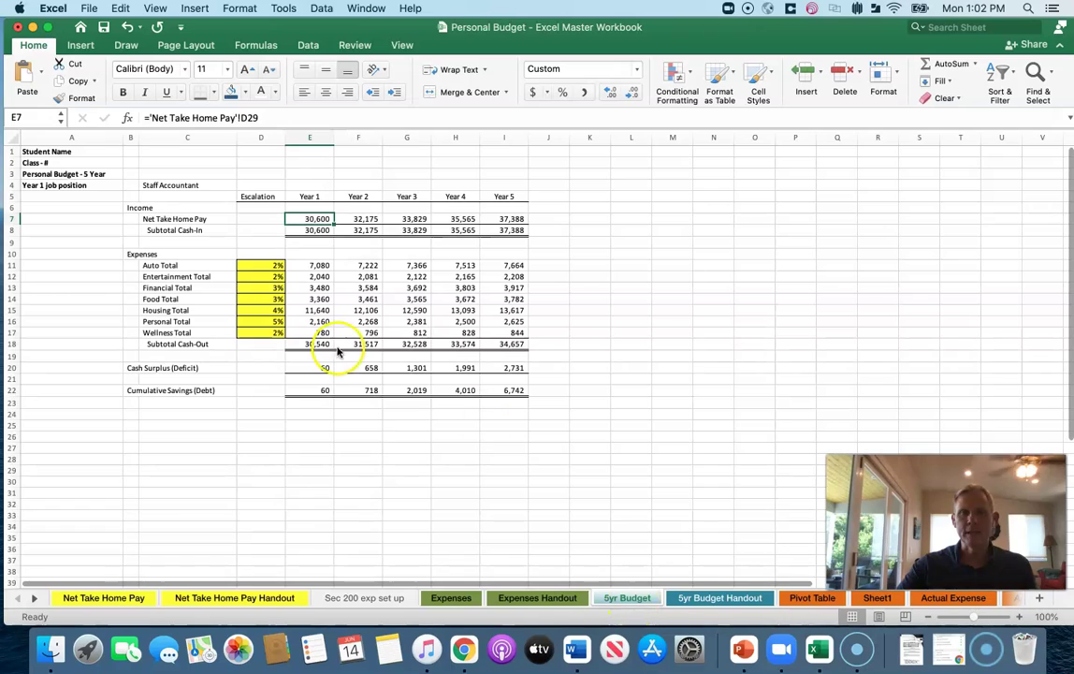
click(310, 266)
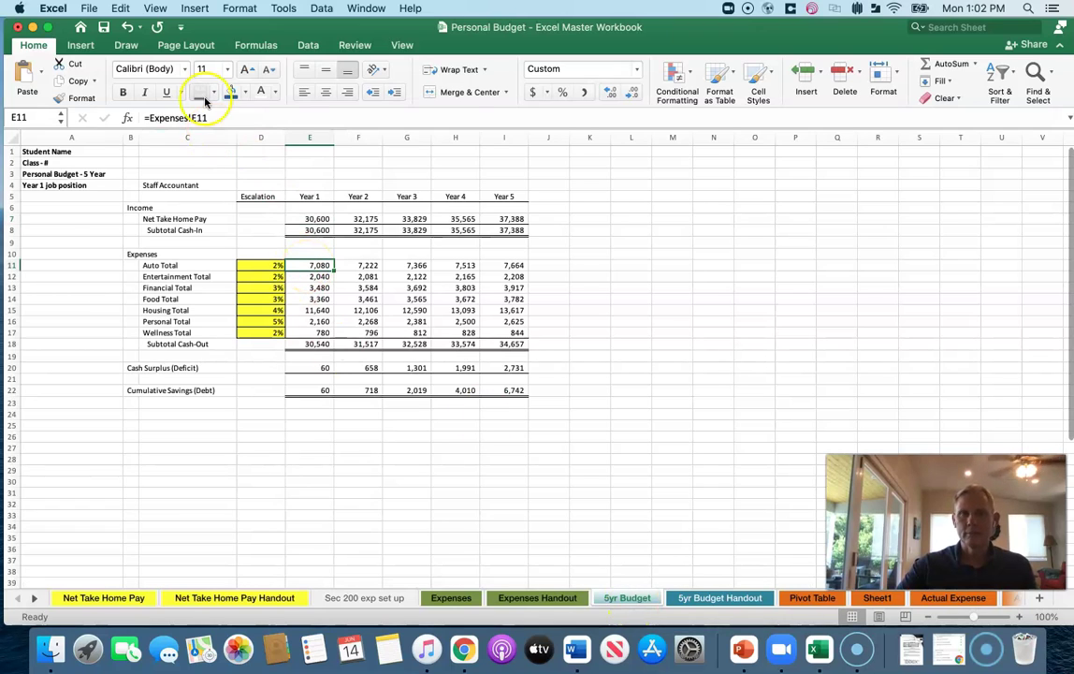
click(621, 393)
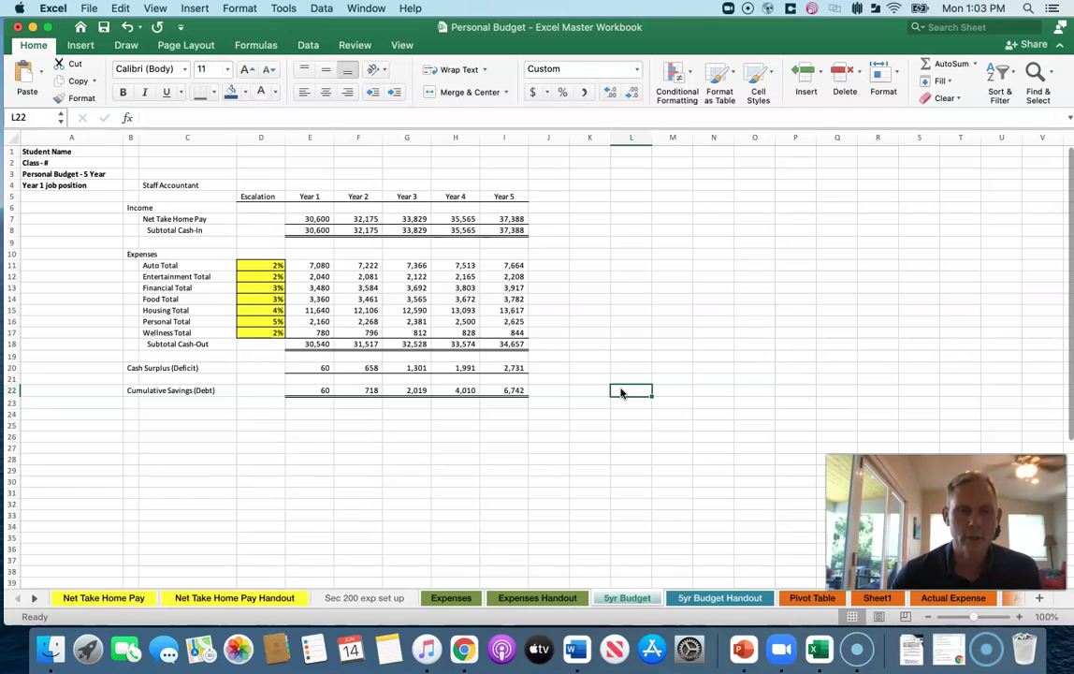
Step: Review the Year 2 total gross wages, wage increase and gross wages after increase on the Net Take Home Pay sheet
click(136, 601)
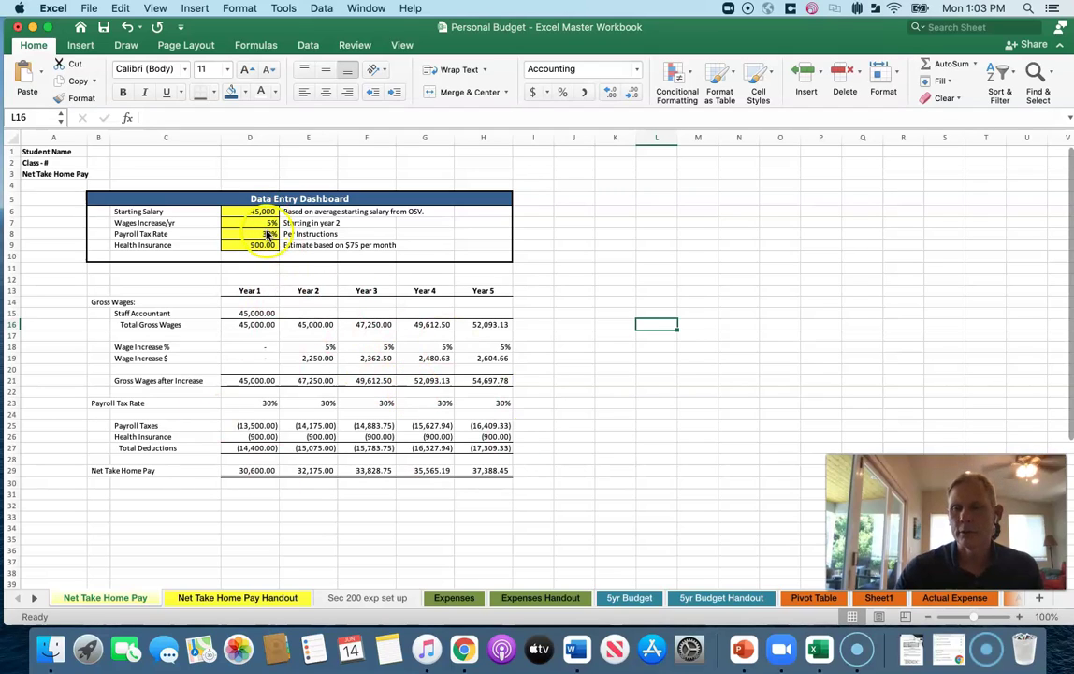
click(307, 323)
click(319, 357)
click(319, 380)
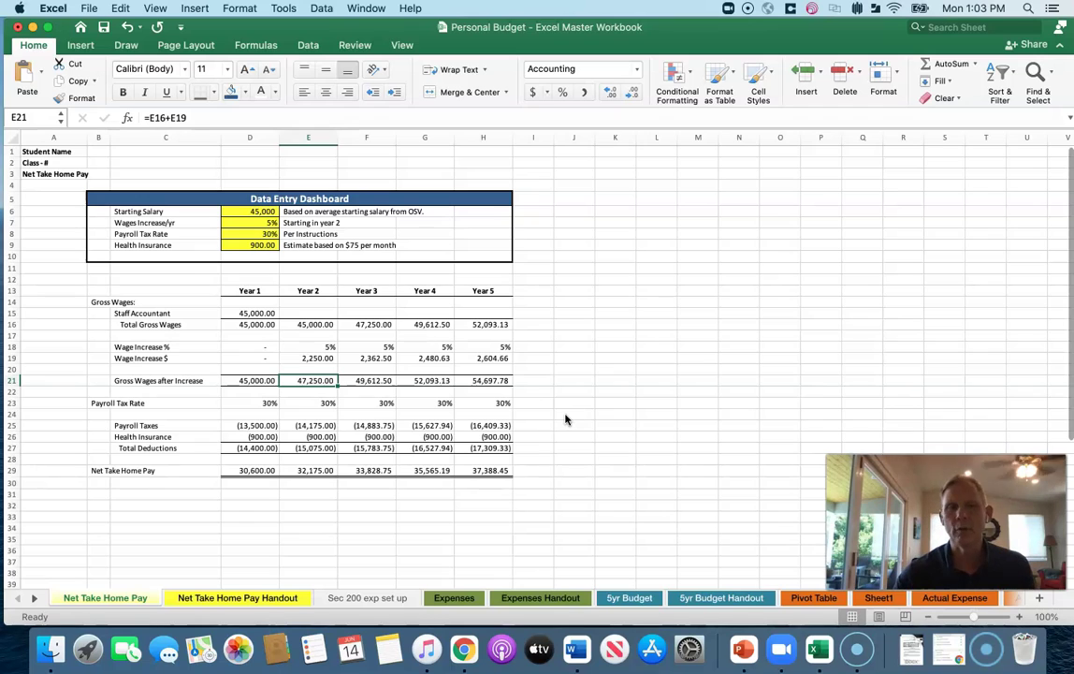
Step: Check the Car Payment's annual formula in E7 and its monthly input in D7 on the Expenses sheet
click(455, 598)
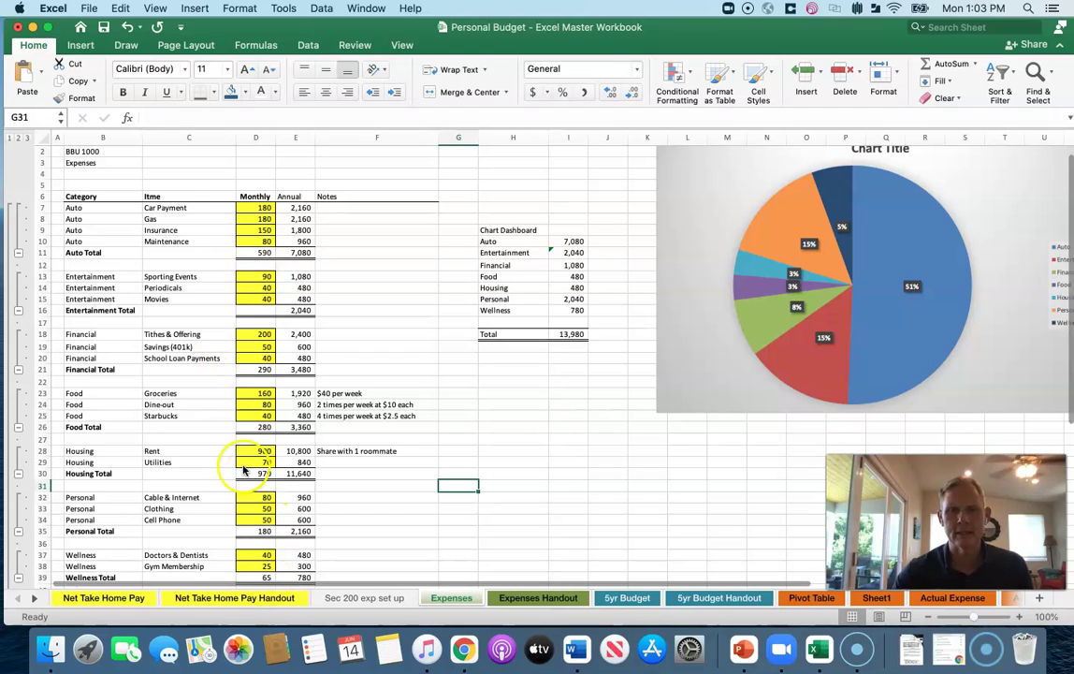
click(292, 211)
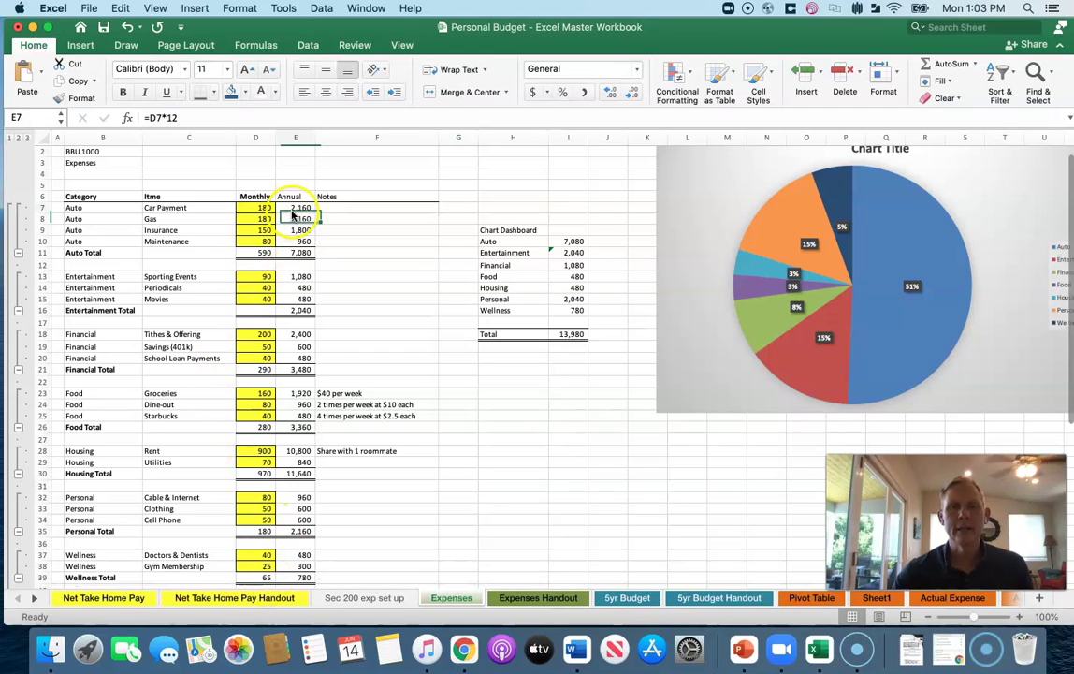
click(258, 210)
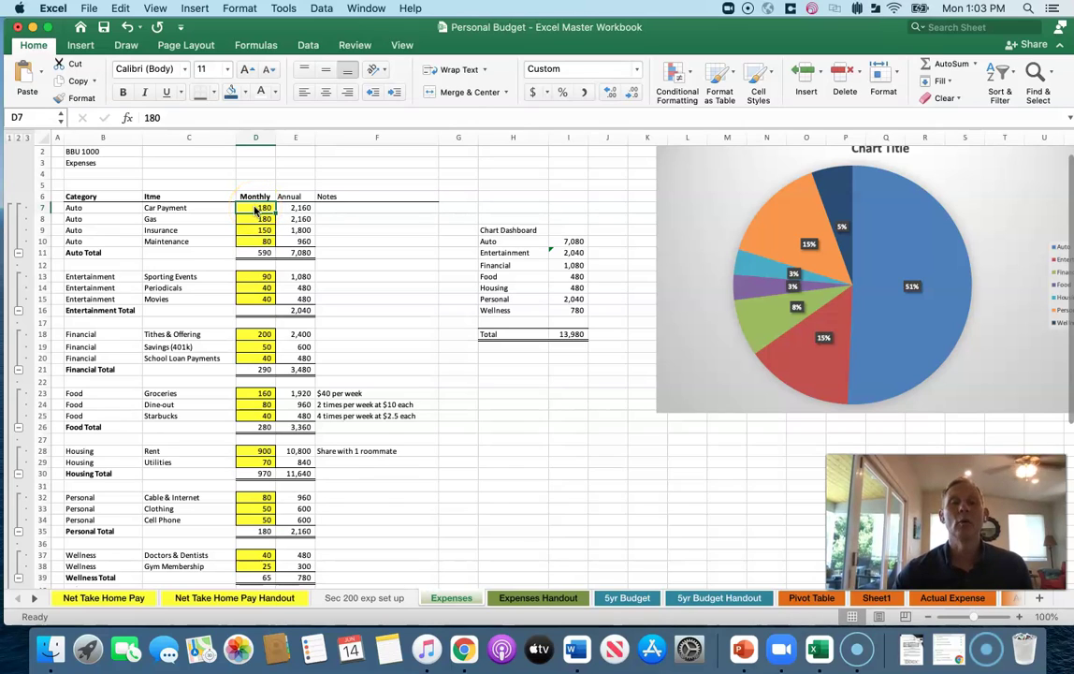
Step: Check the Auto Total's monthly subtotal formula in D11 on the Expenses sheet
click(258, 253)
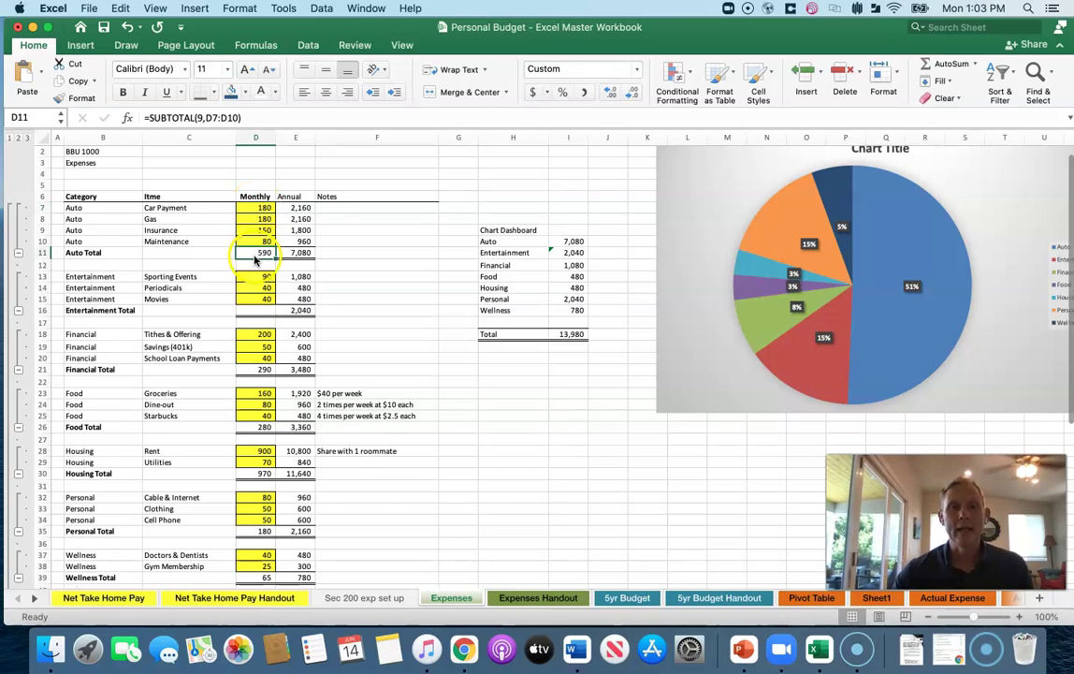
click(382, 321)
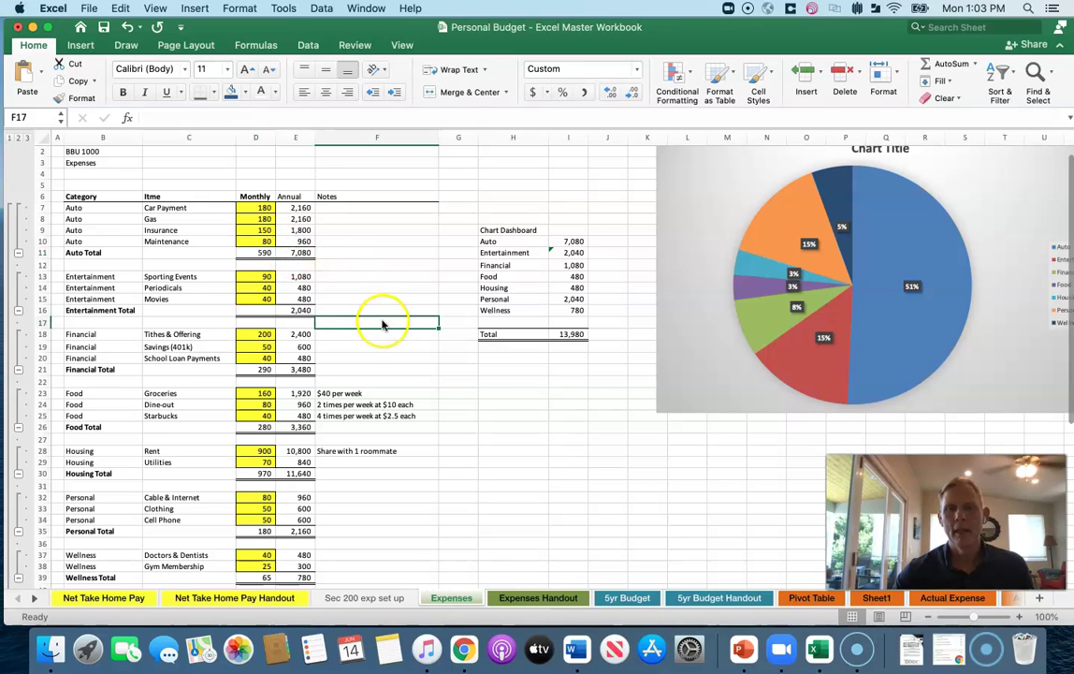
Step: Link N9 of the 5yr Budget sheet to the annual Entertainment Total with =Expenses!E16 and review its formula
click(625, 598)
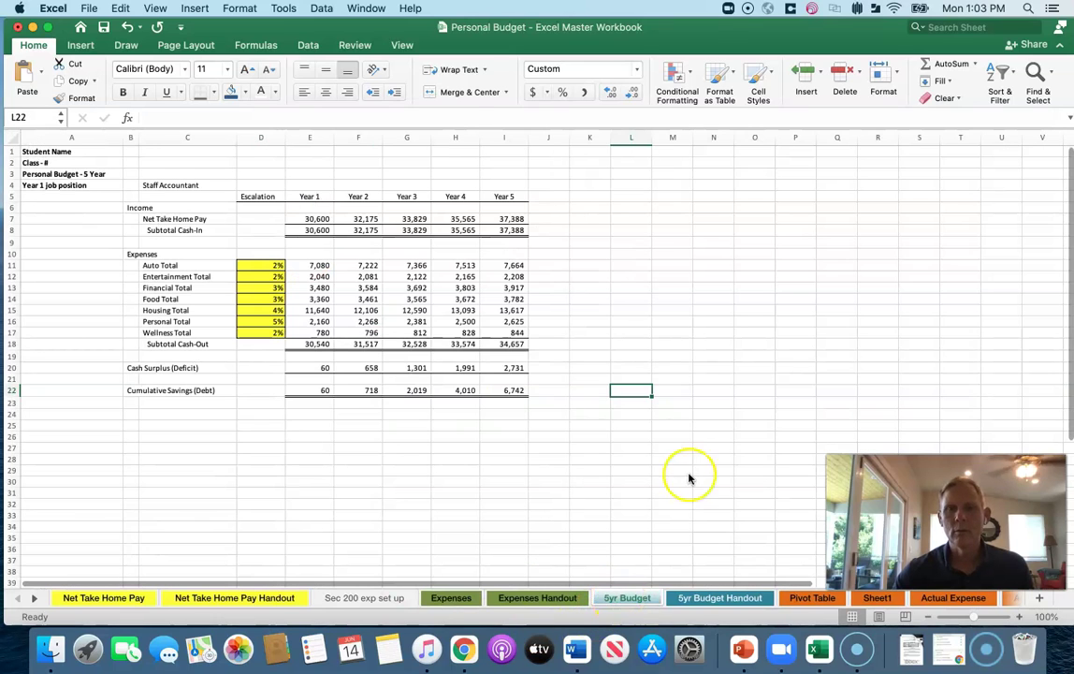
click(712, 243)
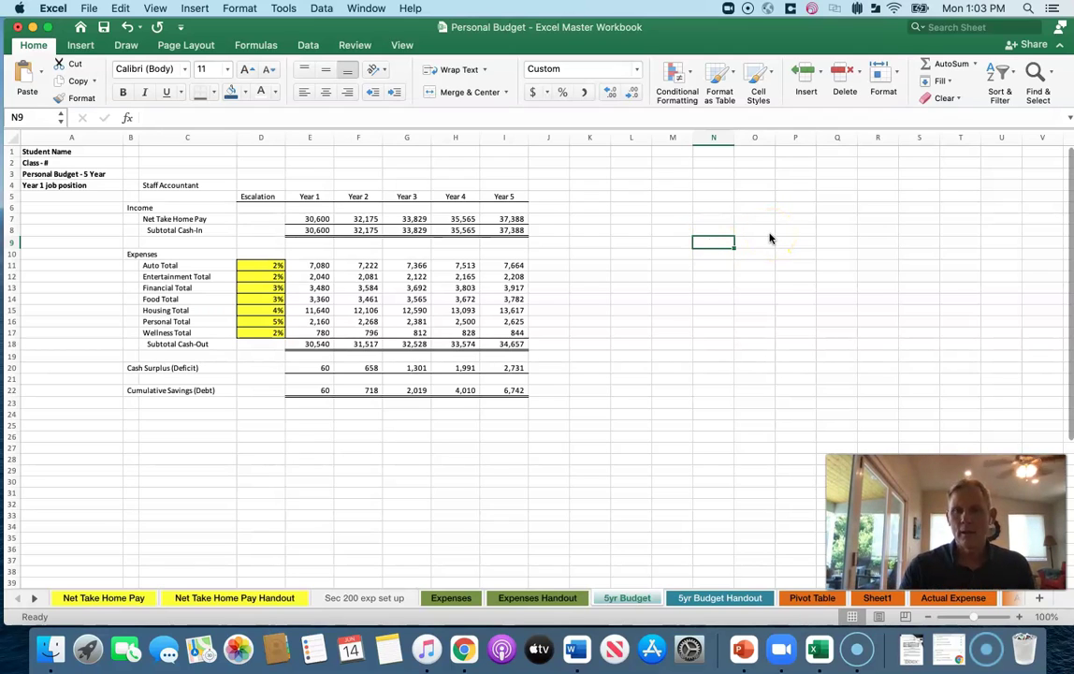
text(=)
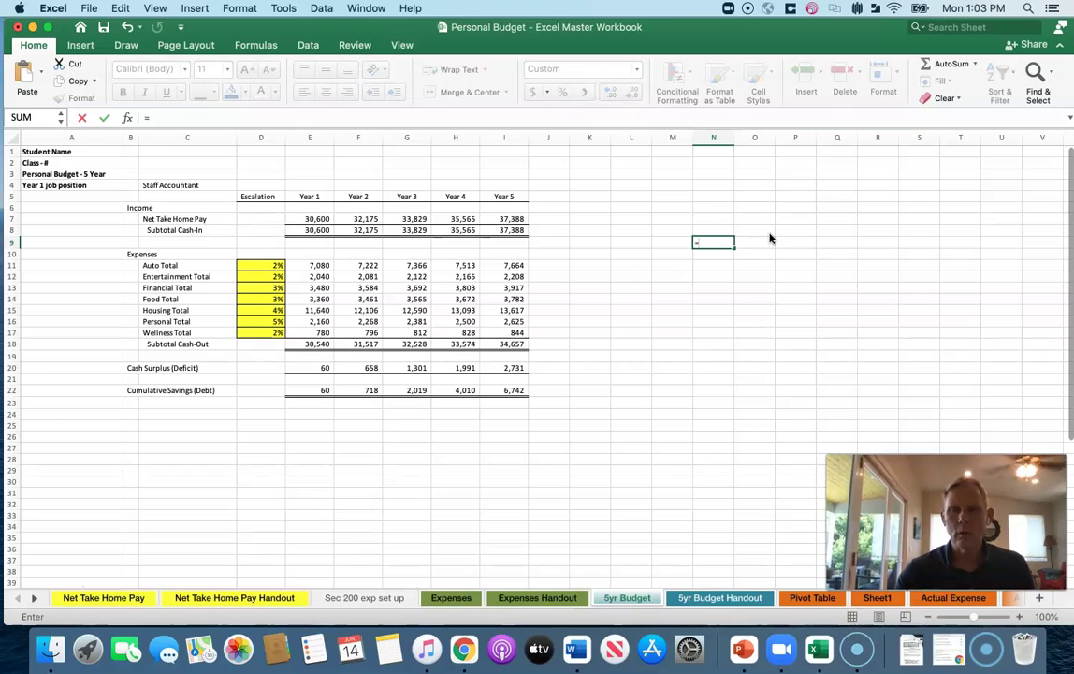
click(451, 598)
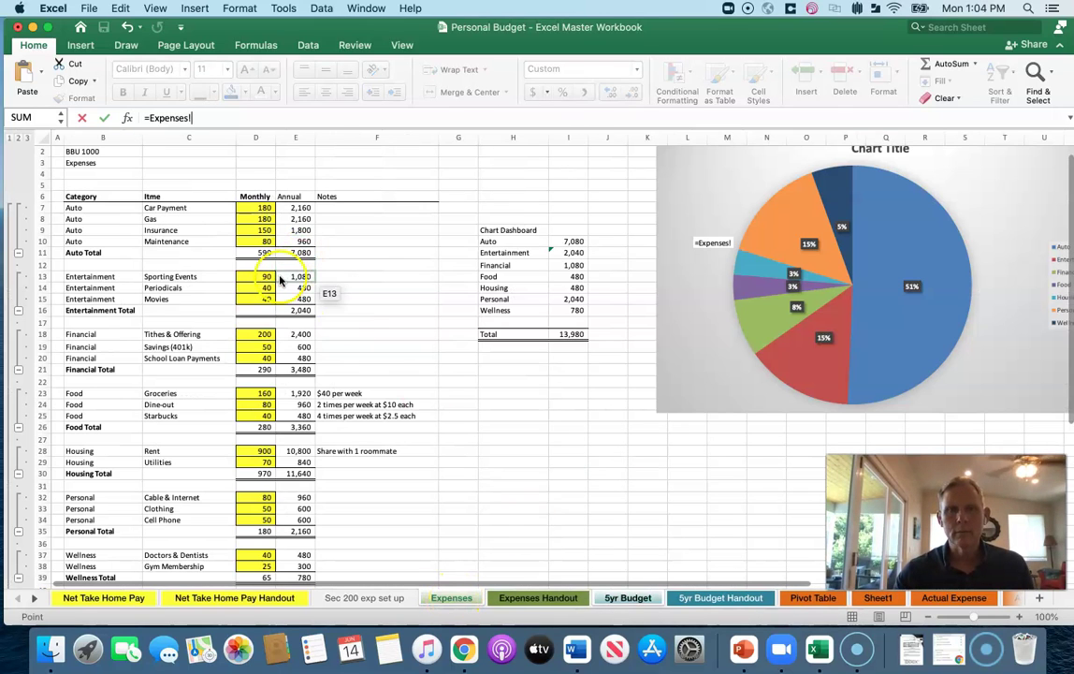
click(303, 313)
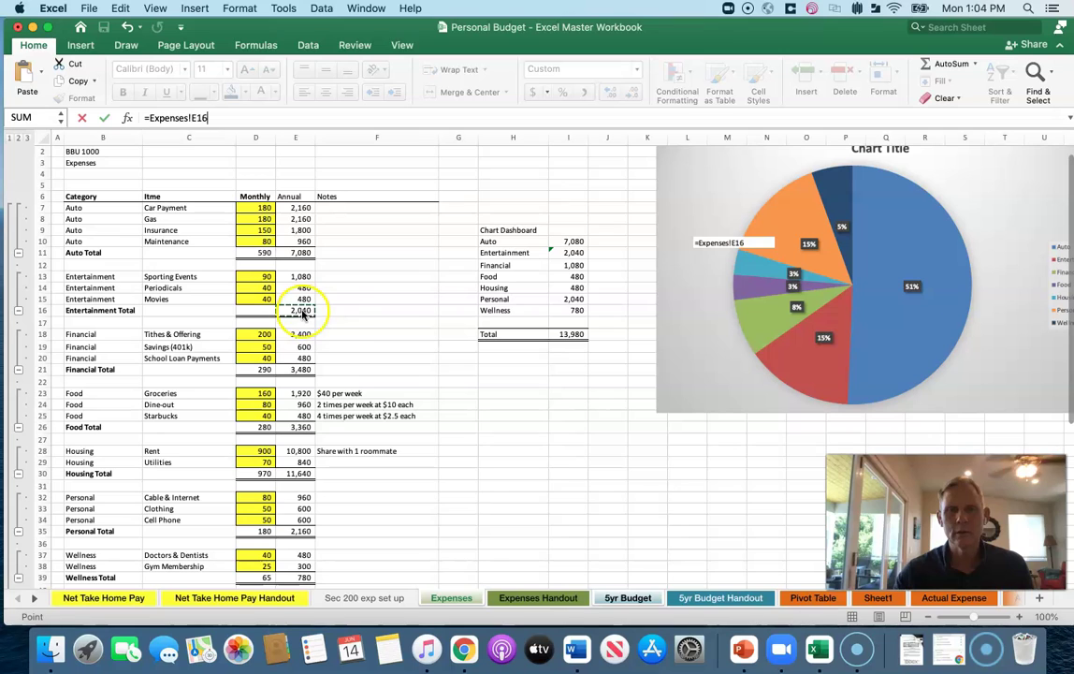
key(Return)
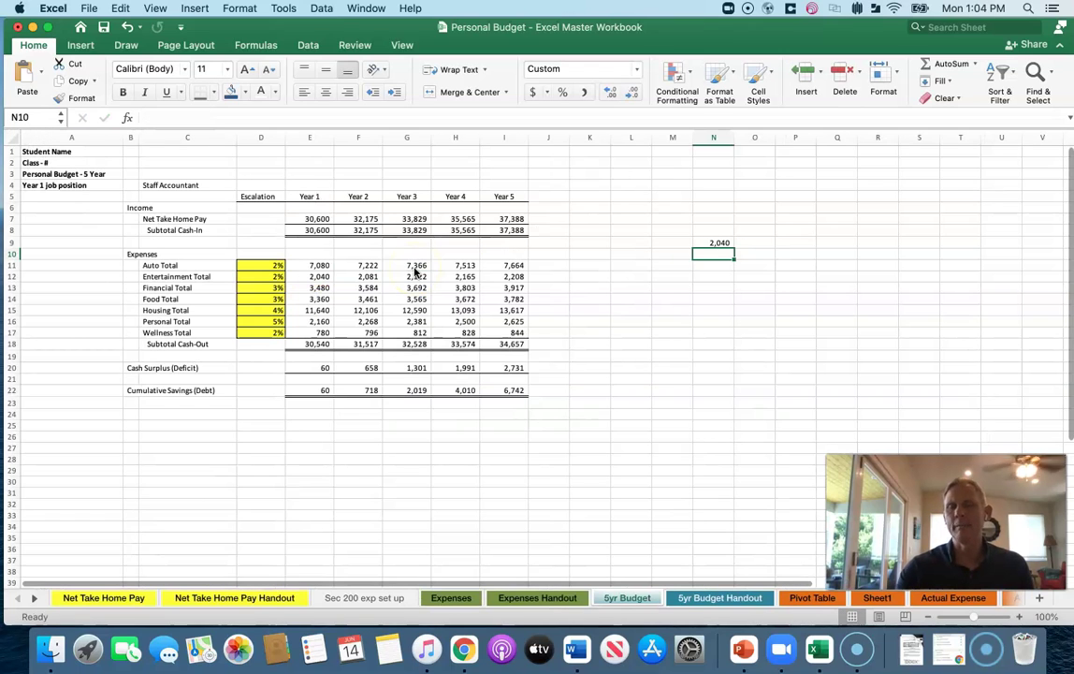
click(722, 243)
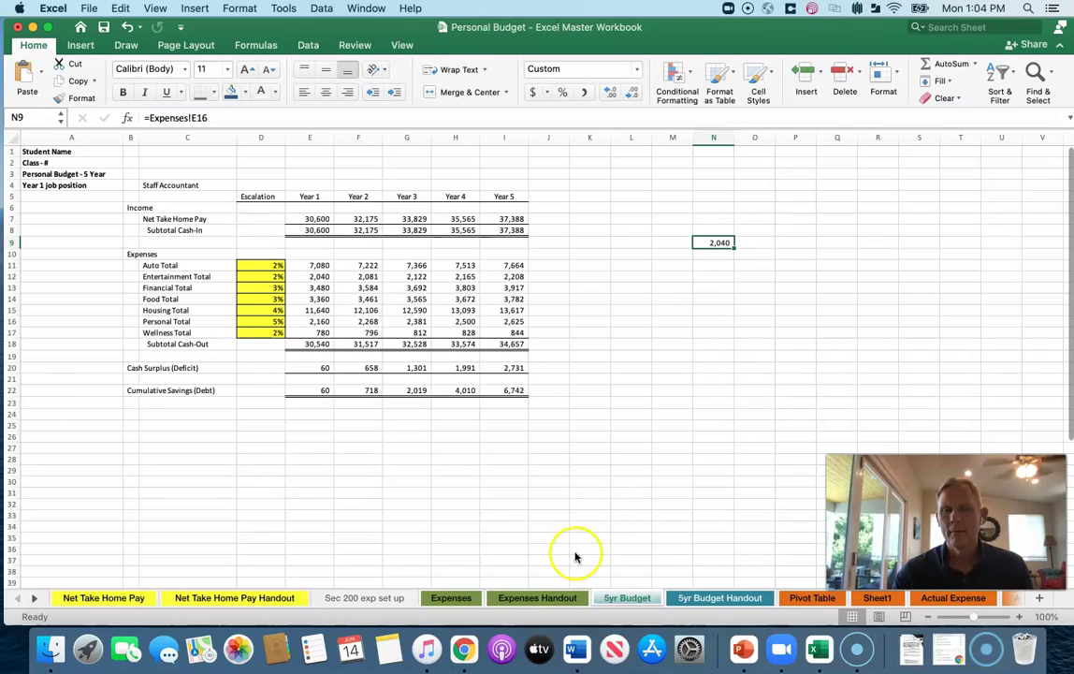
Step: Overwrite the annual Entertainment Total in E16 of the Expenses sheet with 22 and check the linked cell N9 on the 5yr Budget sheet
click(447, 597)
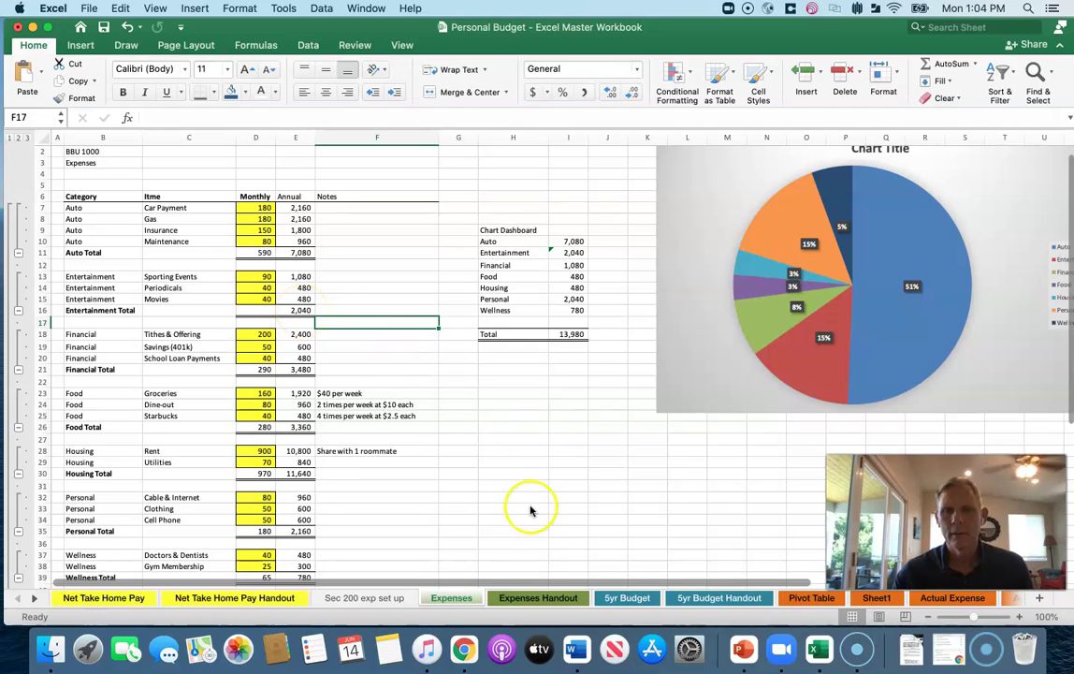
click(301, 310)
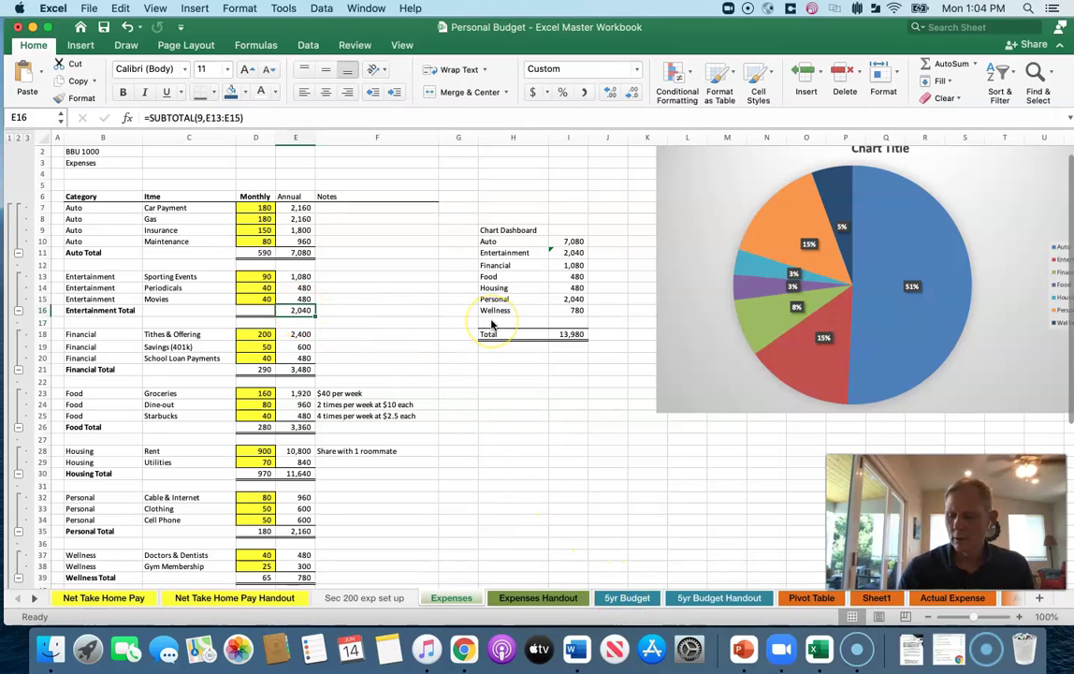
text(22)
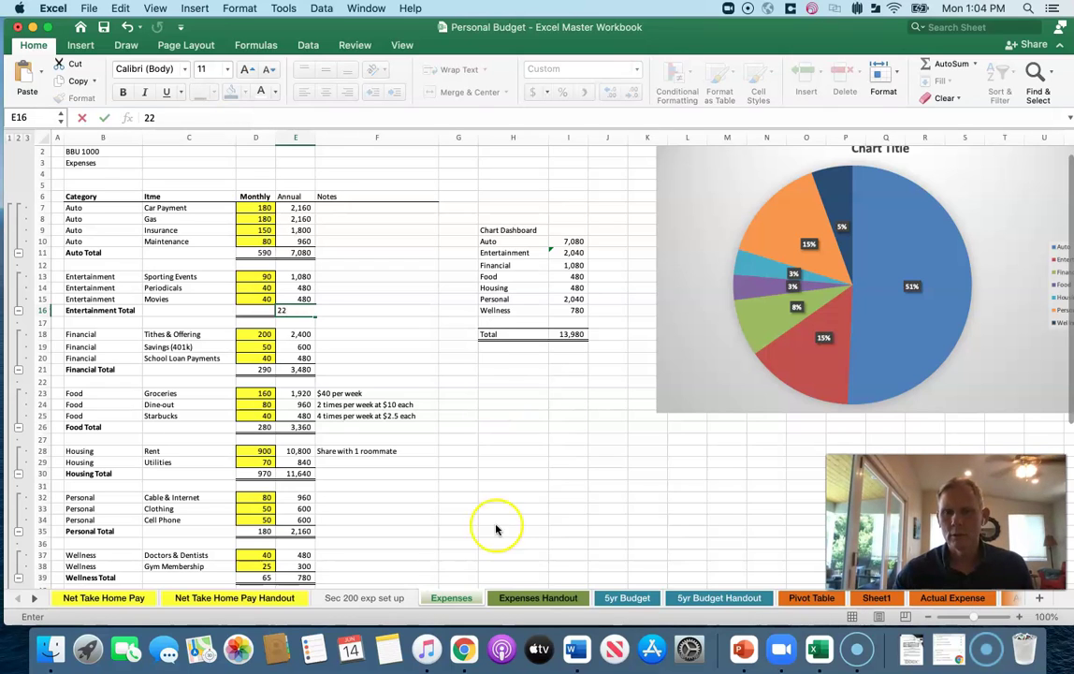
click(620, 599)
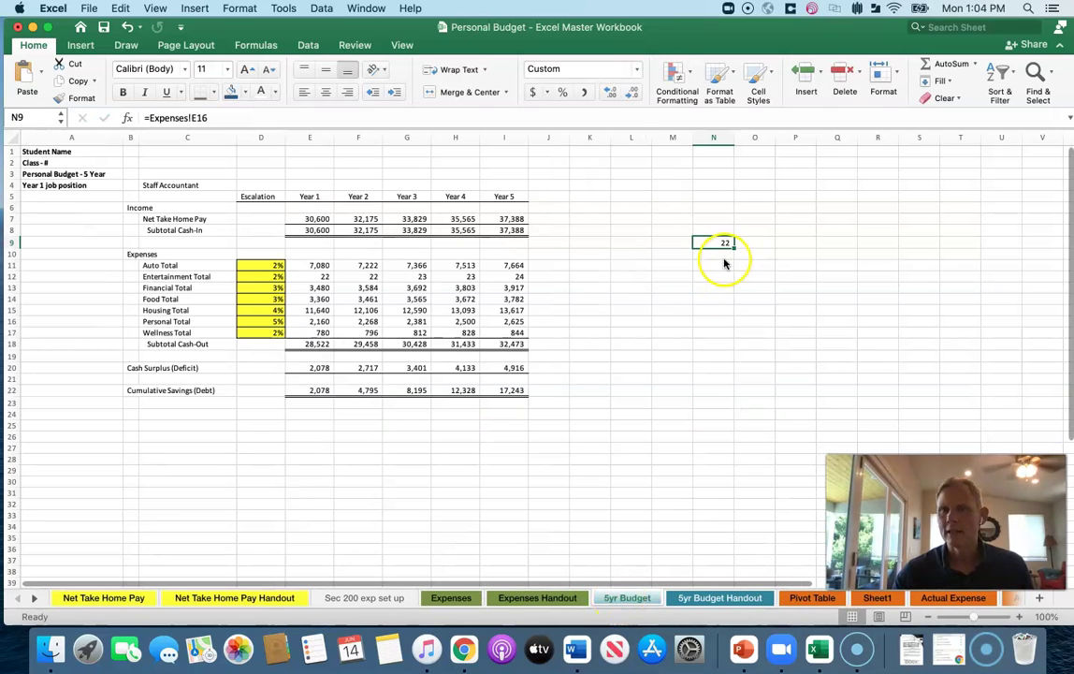
Step: Undo the overwrite of E16 on the Expenses sheet and recheck the linked N9 on the 5yr Budget sheet
click(455, 598)
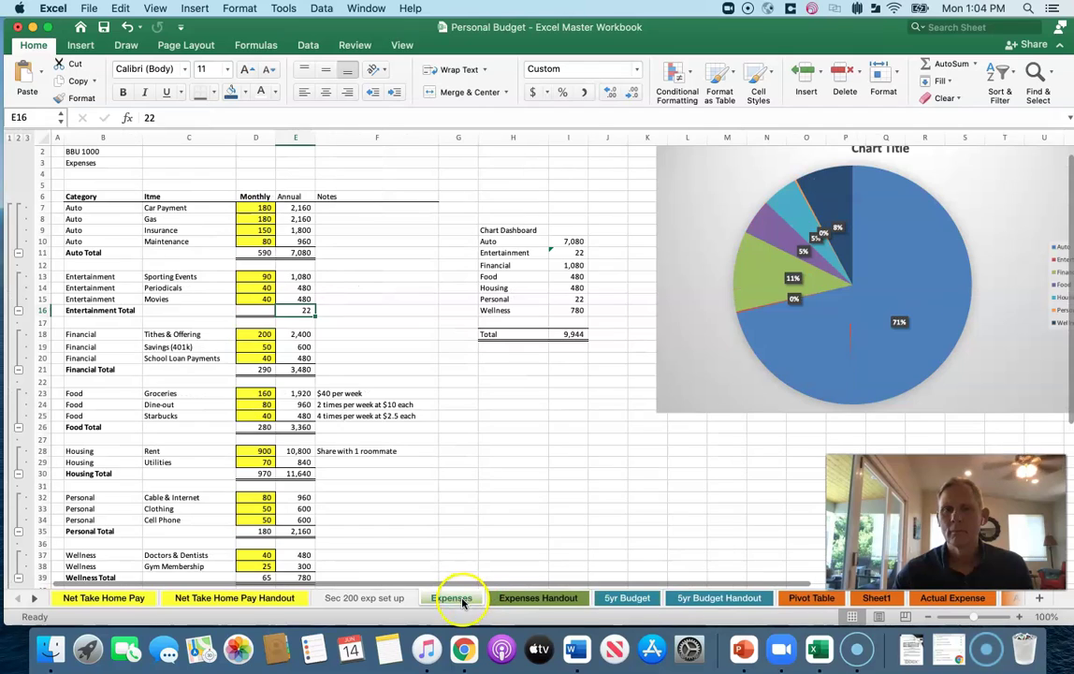
click(126, 27)
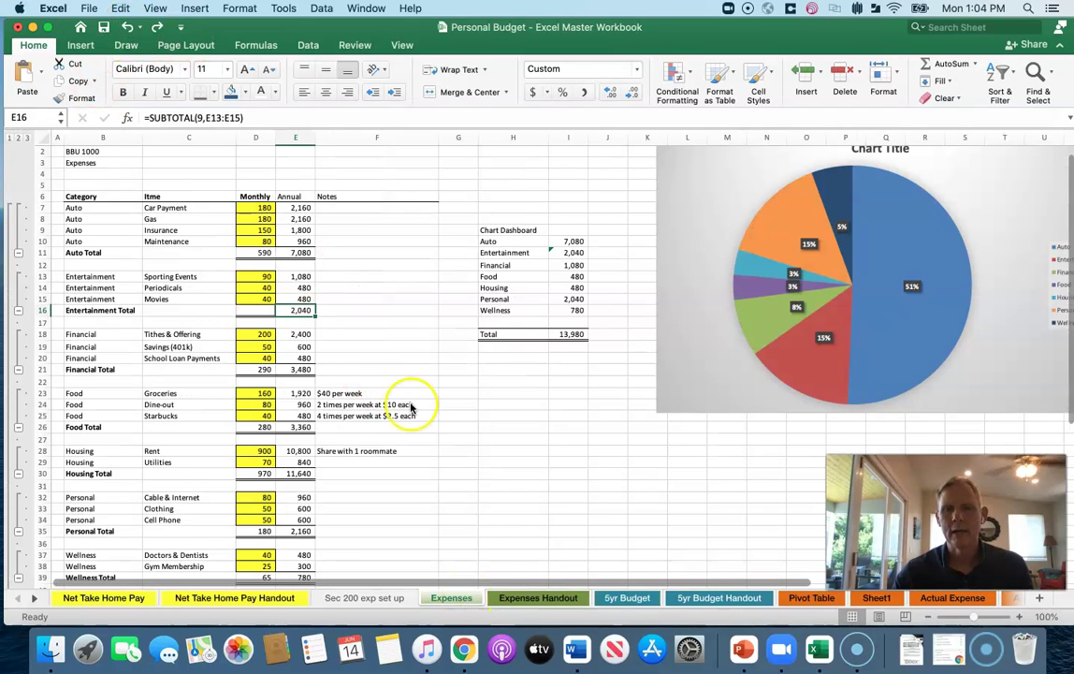
click(628, 598)
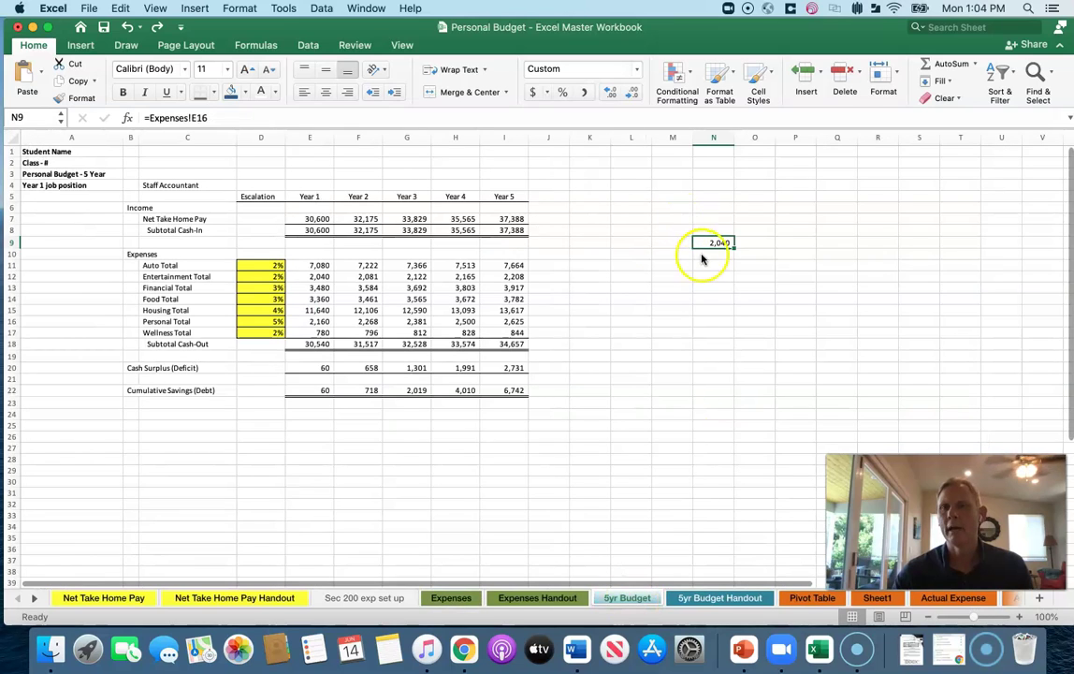